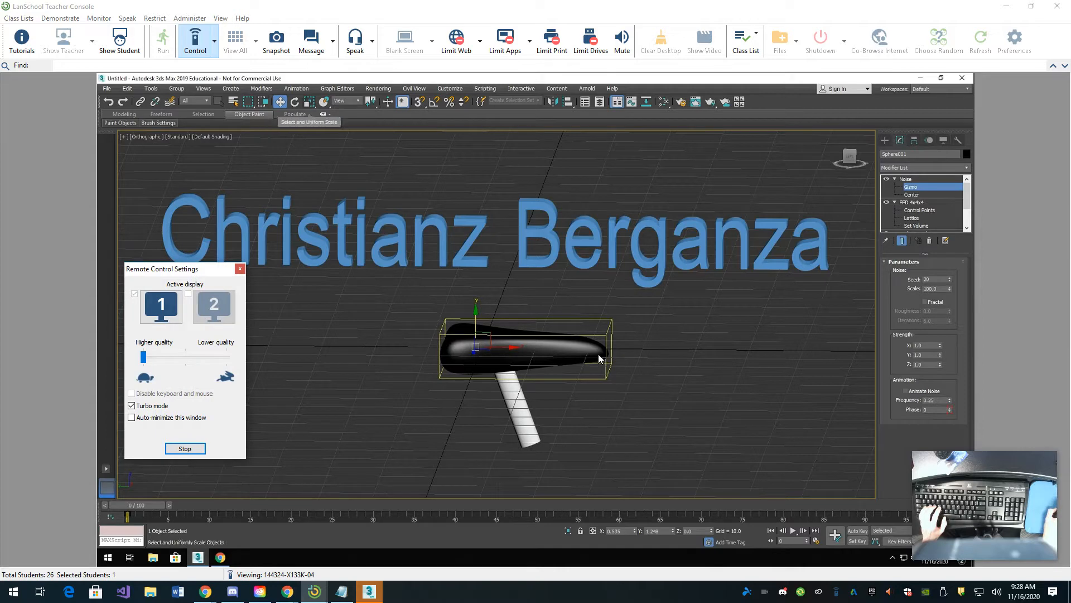
# End the current remote session and take control of student computer X133K-16 from the view of all student screens
pyautogui.click(212, 43)
pyautogui.click(225, 123)
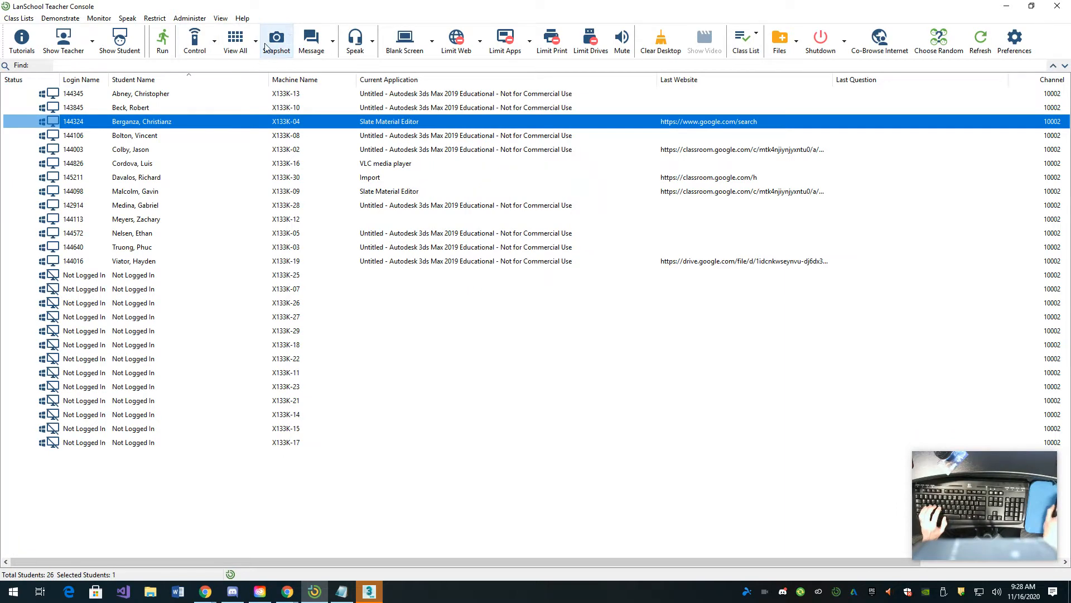
pyautogui.click(235, 42)
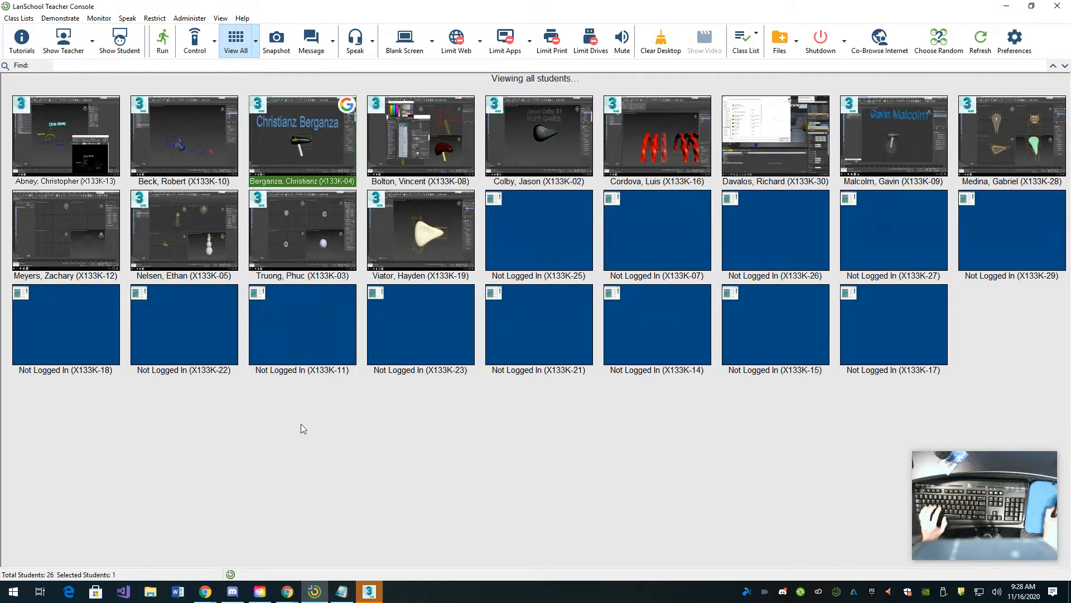
pyautogui.doubleClick(679, 152)
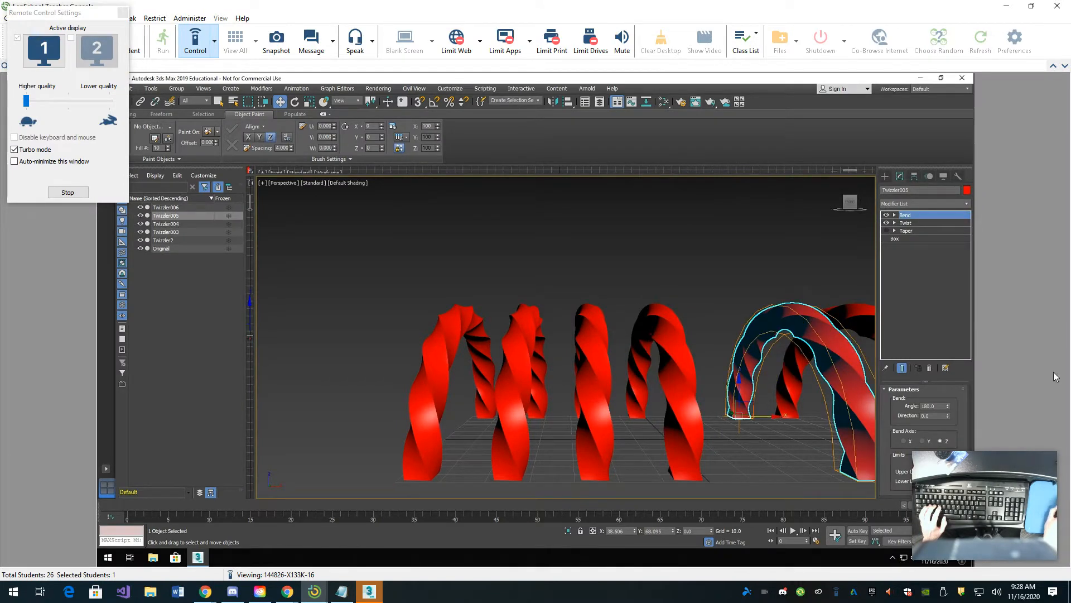
# Inspect the bent Twizzler objects in the student's remote scene and return to the overview of all student screens
pyautogui.moveTo(974, 471); pyautogui.dragTo(973, 326)
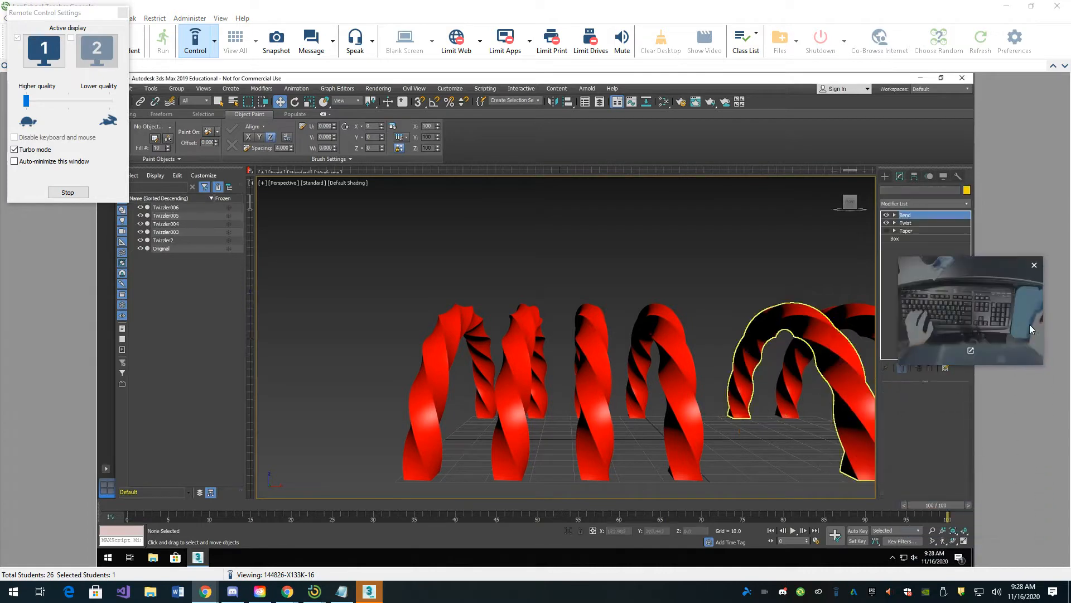
pyautogui.click(1034, 265)
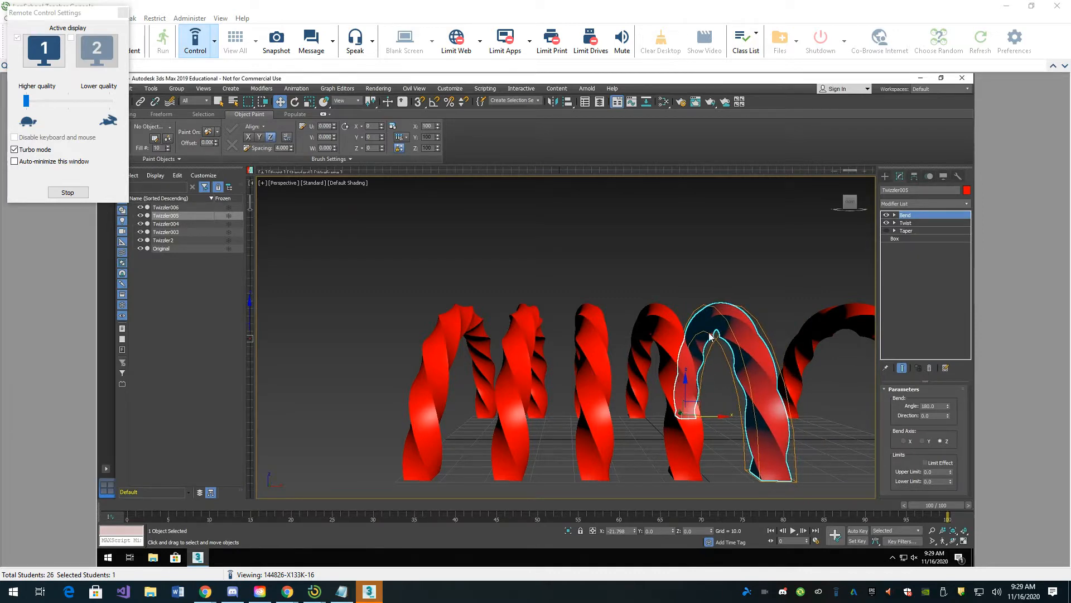
pyautogui.click(795, 351)
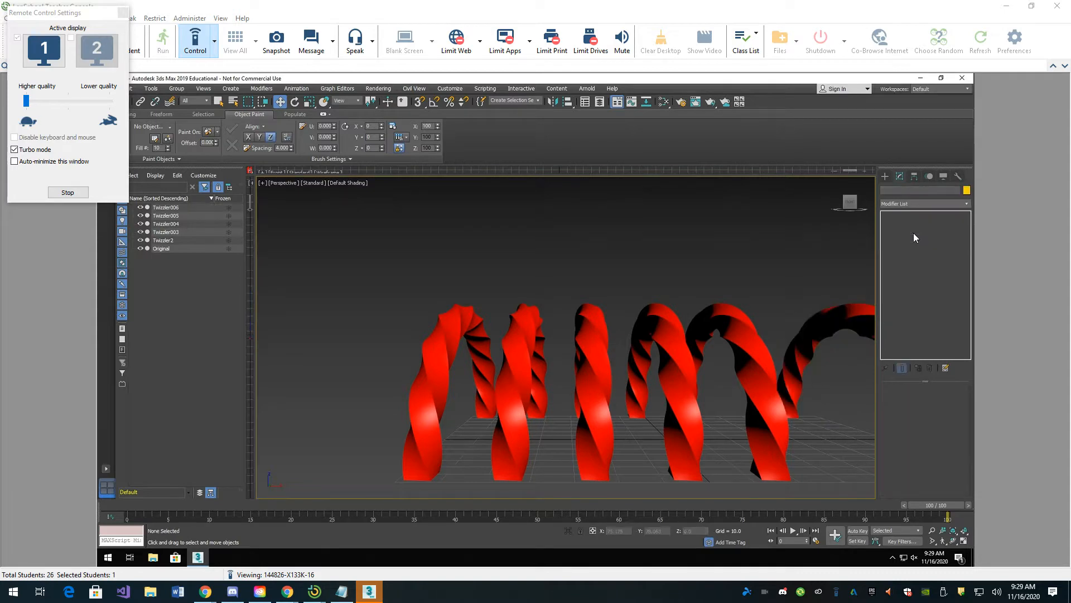
pyautogui.click(791, 409)
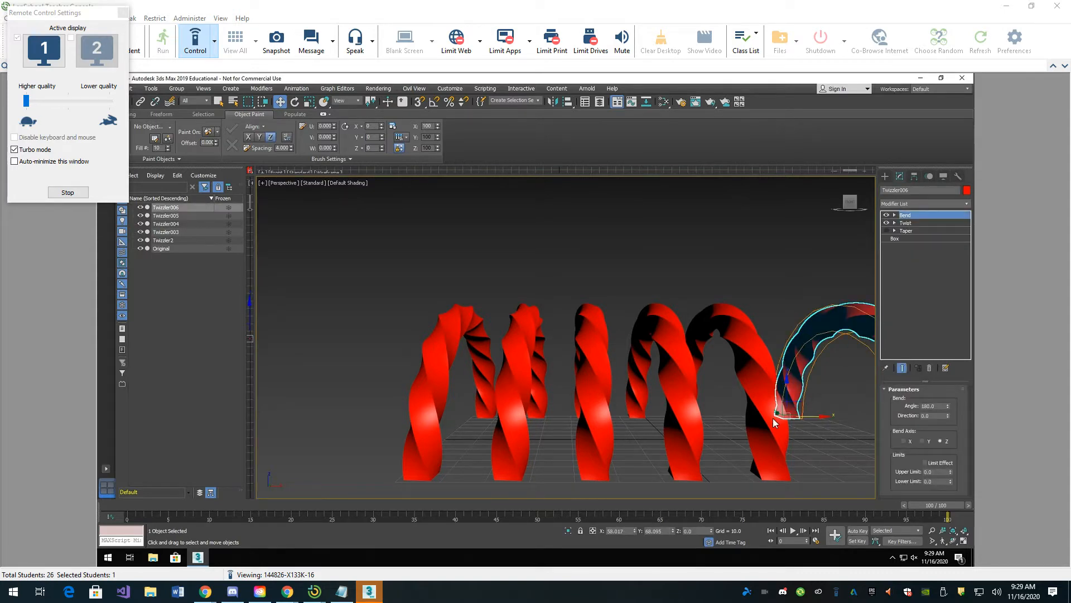
pyautogui.hotkey('ctrl', 'z')
pyautogui.hotkey('ctrl', 'z')
pyautogui.click(180, 220)
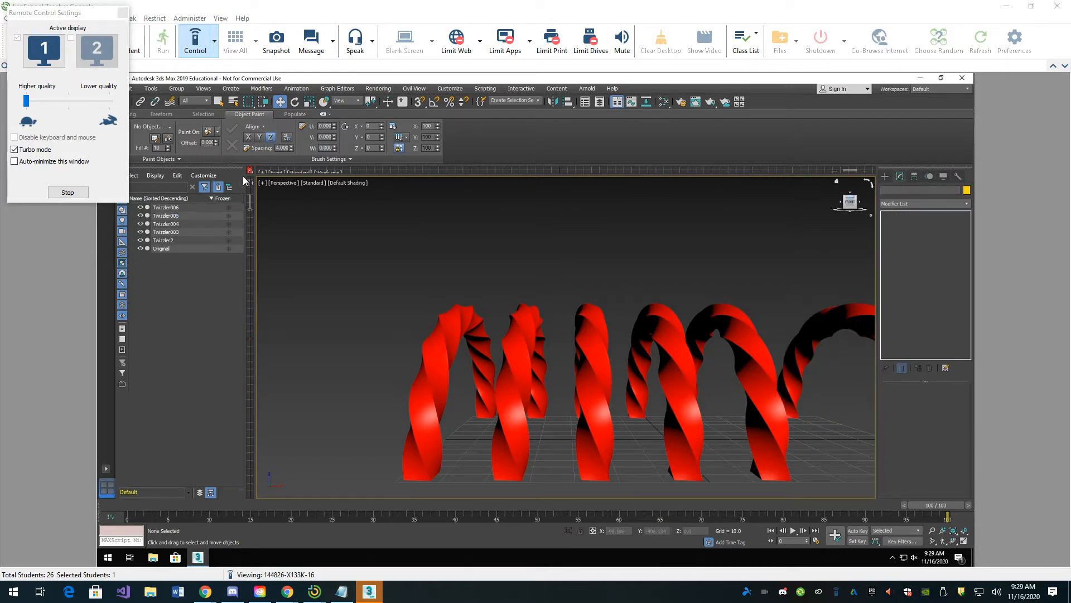
pyautogui.moveTo(46, 13); pyautogui.dragTo(61, 204)
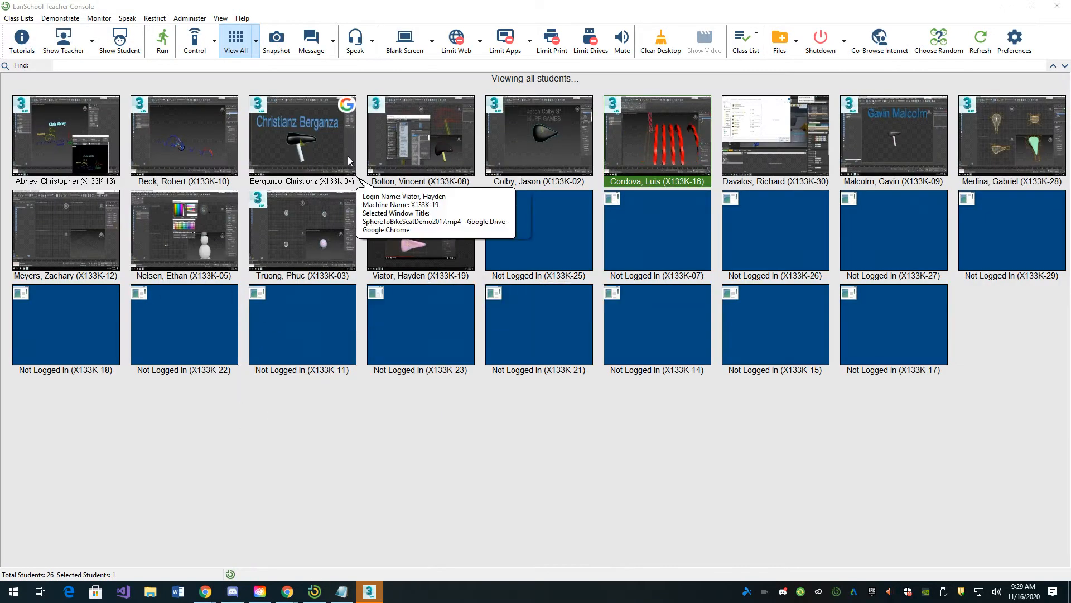
pyautogui.moveTo(338, 149)
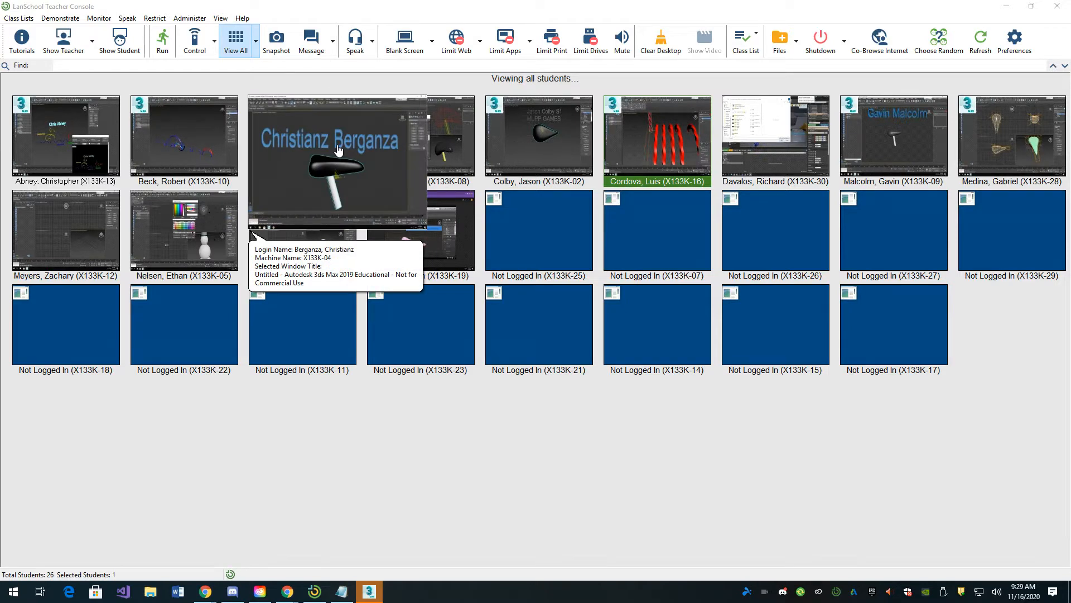
# Switch to 3ds Max and draw a standard box about 67 × 44 × 235 cm near the origin in the perspective view
pyautogui.click(373, 595)
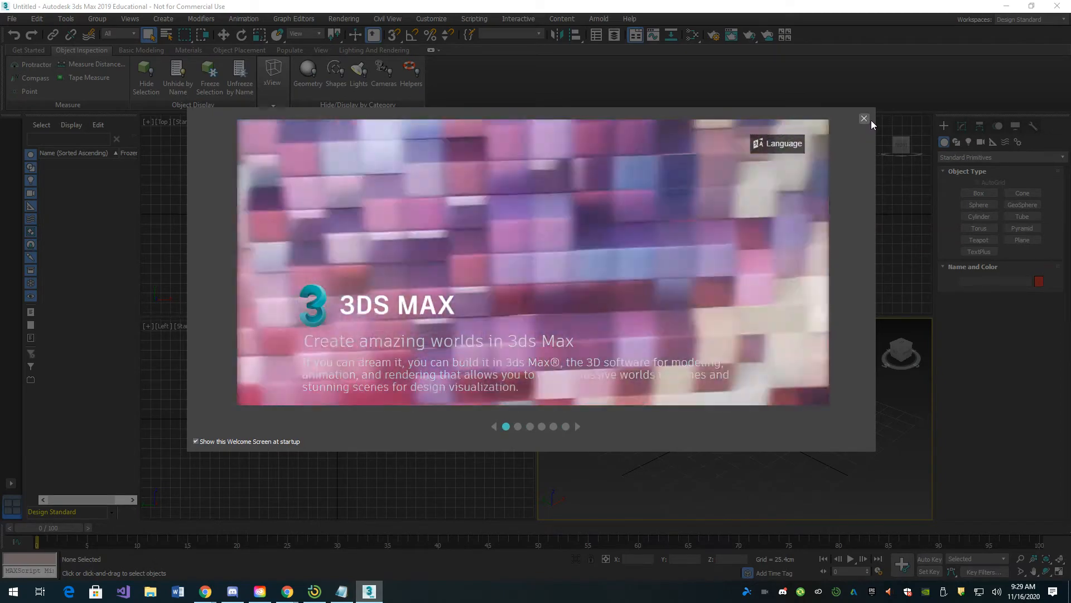
pyautogui.click(868, 119)
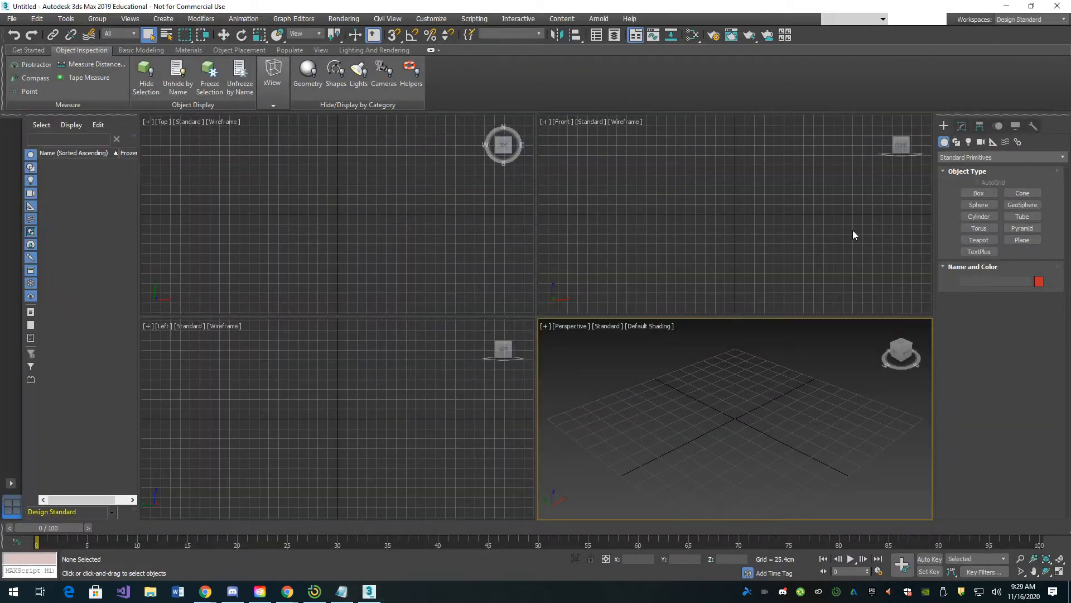
pyautogui.click(979, 194)
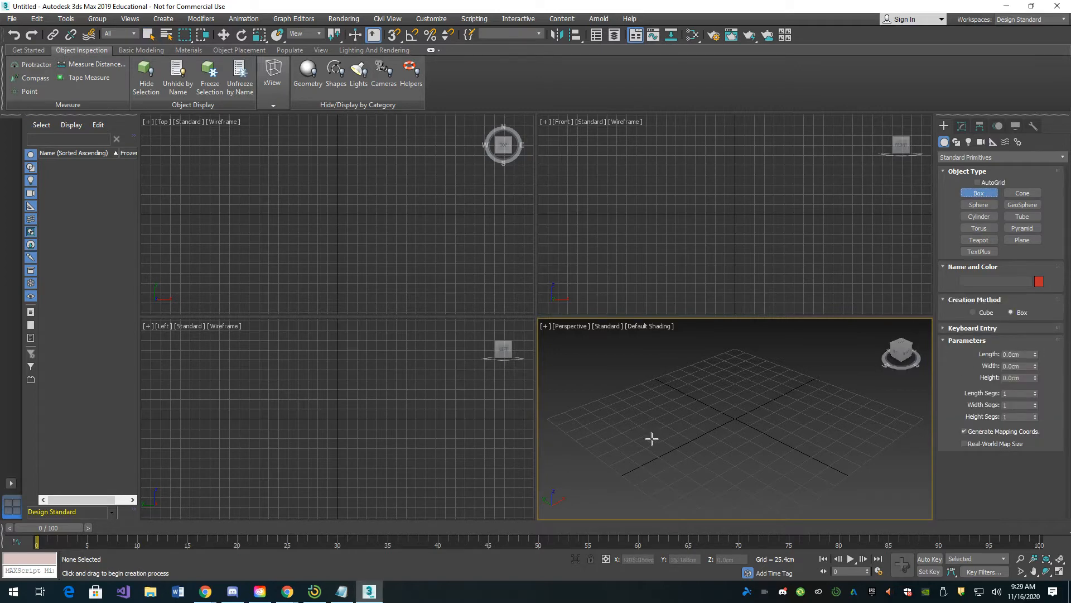
pyautogui.moveTo(713, 417); pyautogui.dragTo(770, 425)
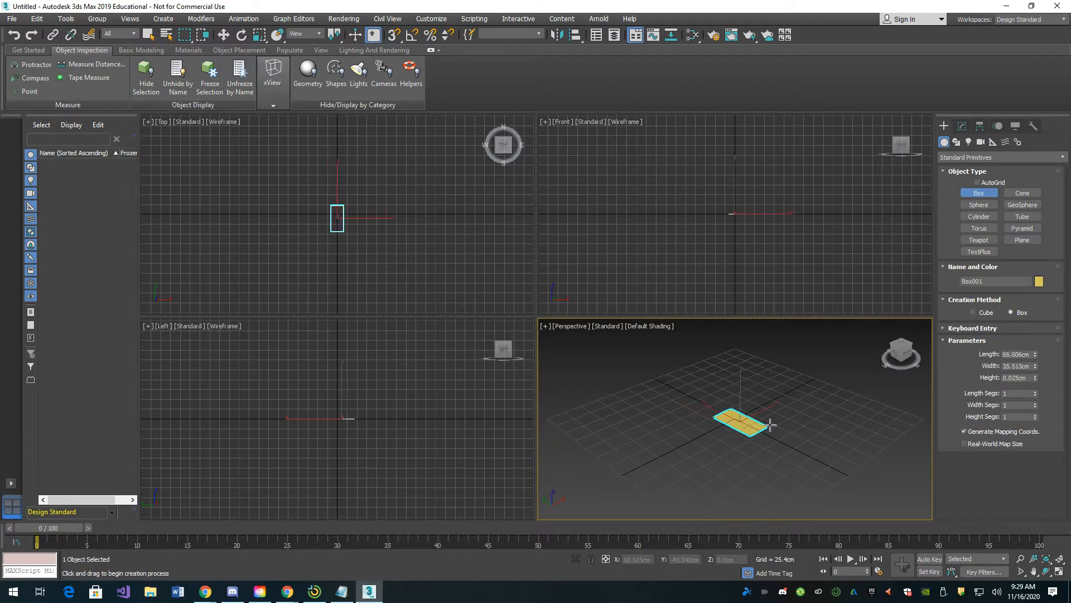
pyautogui.click(756, 306)
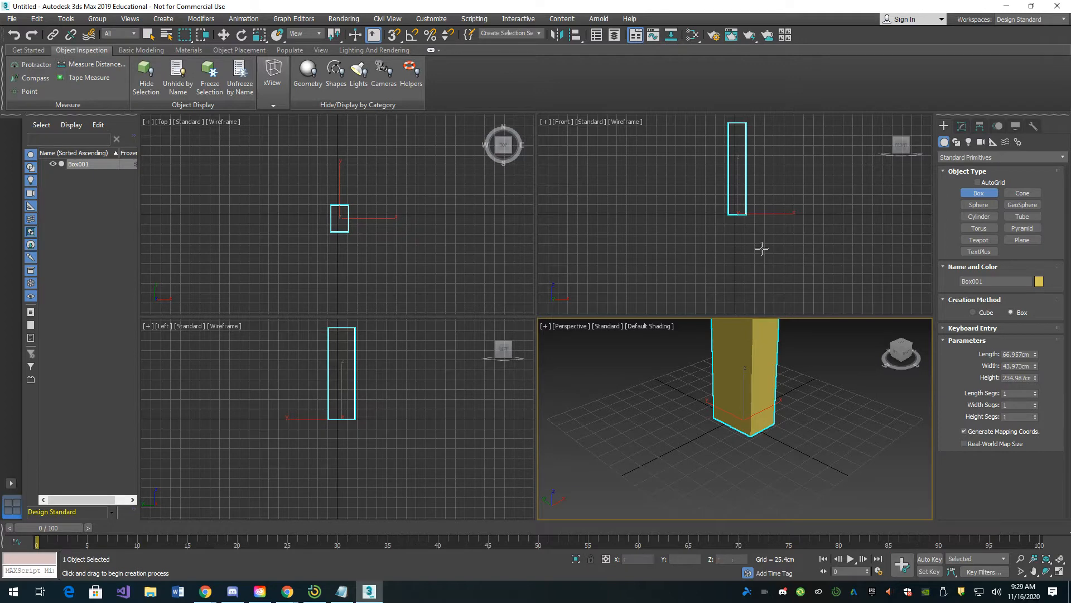
# Set the box's length and width to 25 cm and its height to 250 cm
pyautogui.doubleClick(1030, 355)
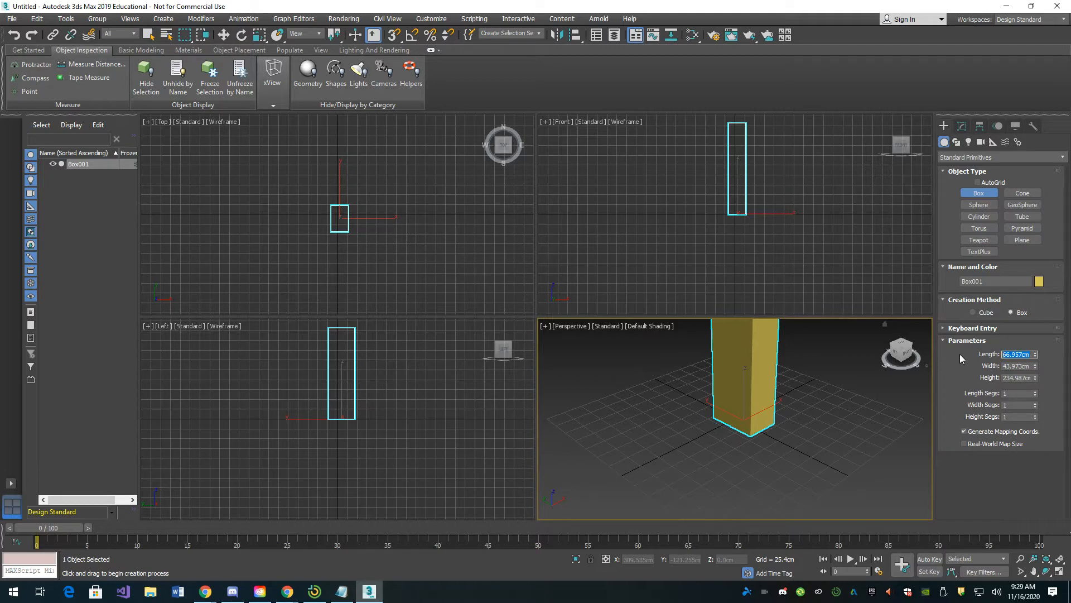
pyautogui.write('25')
pyautogui.press('Tab')
pyautogui.write('25')
pyautogui.press('Tab')
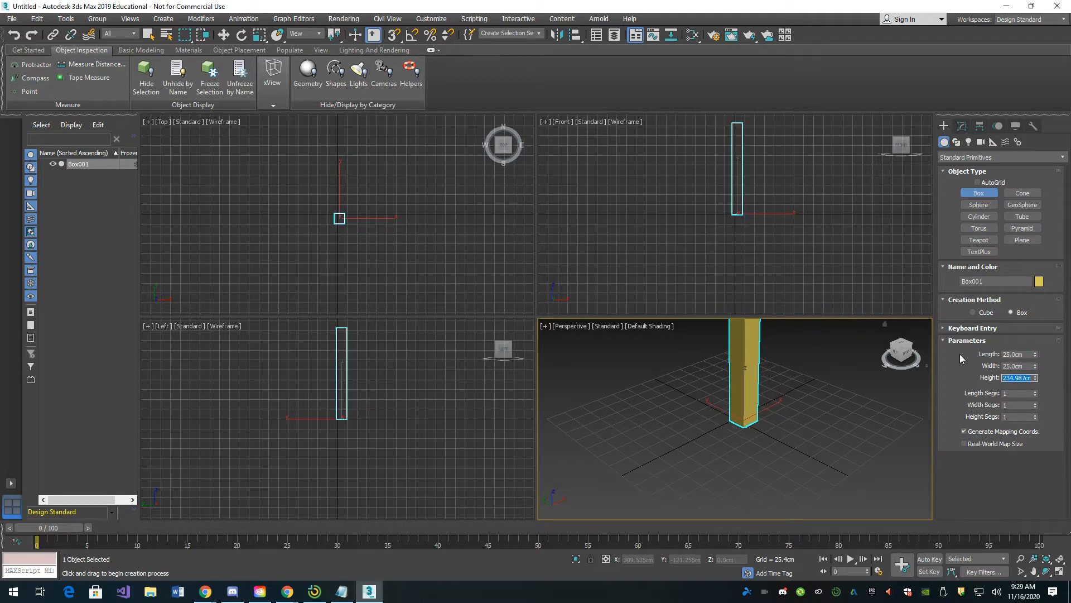
pyautogui.write('250')
pyautogui.press('Tab')
# Set the box's length and width segments to 1 and its height segments to 25
pyautogui.write('251')
pyautogui.press('Tab')
pyautogui.press('Tab')
pyautogui.write('25')
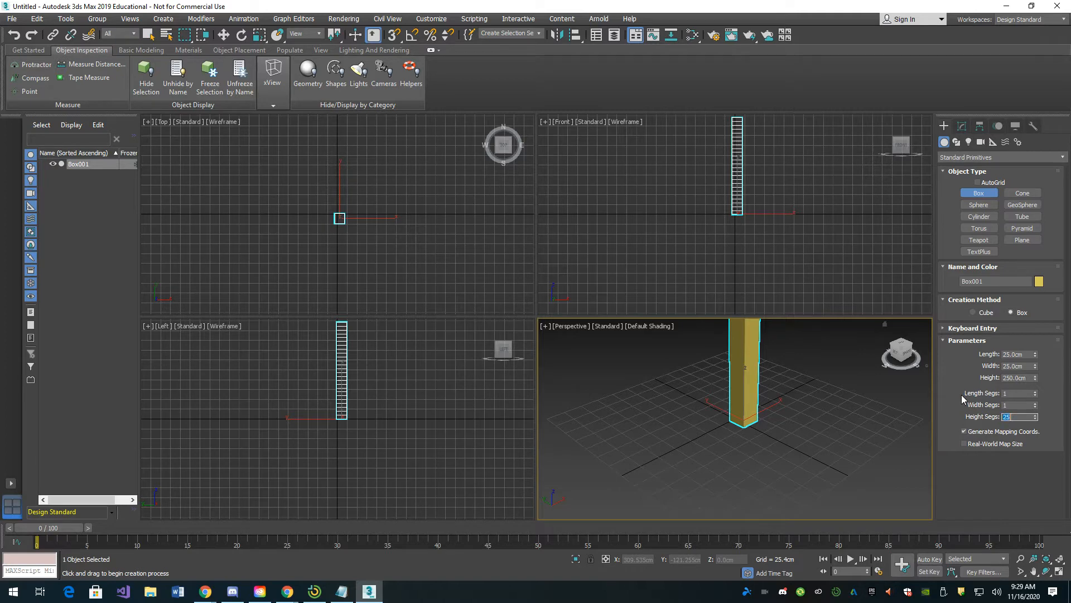
# Display the perspective view with edged faces and maximize that viewport
pyautogui.moveTo(851, 370); pyautogui.dragTo(837, 461, button='middle')
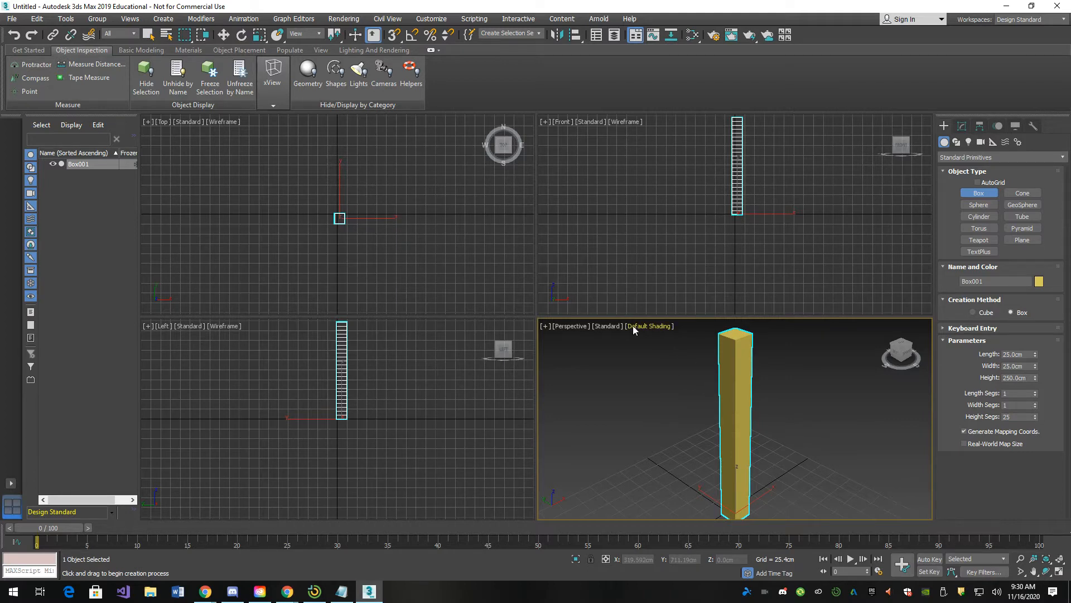
pyautogui.press('F3')
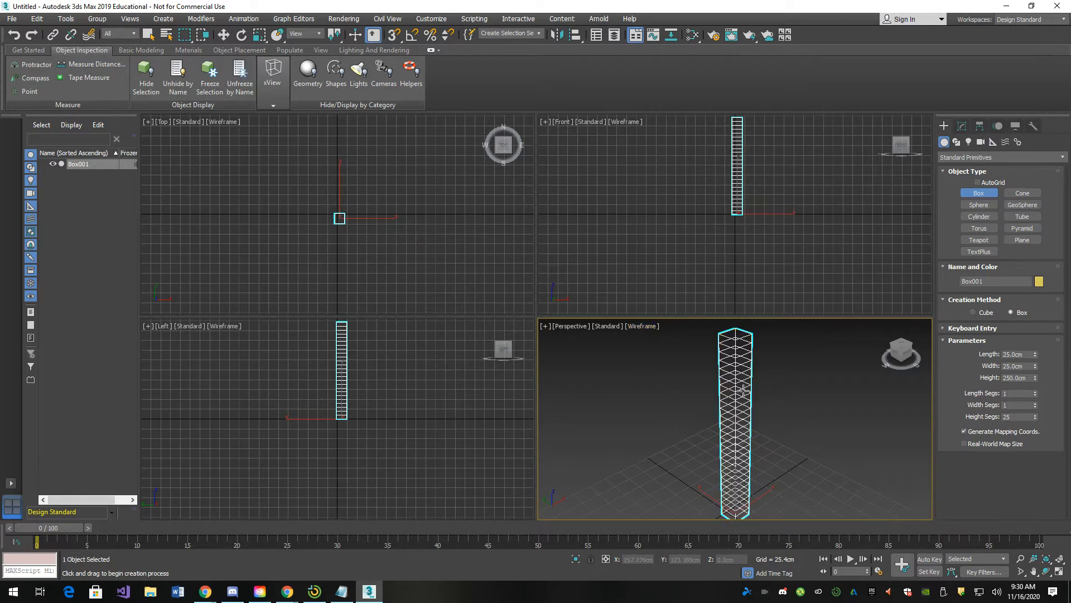
pyautogui.press('F3')
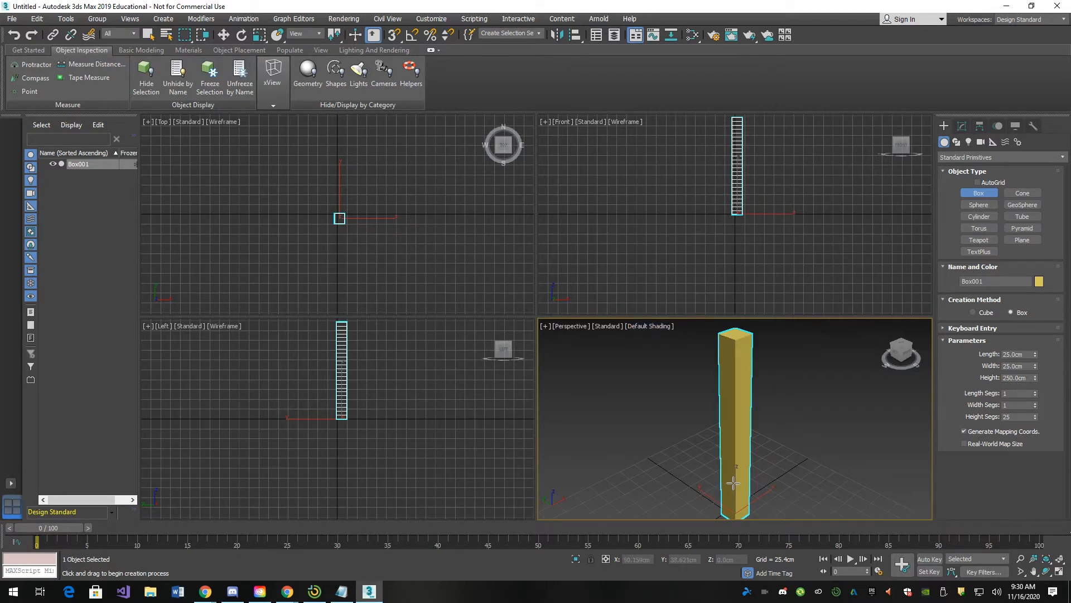
pyautogui.press('F4')
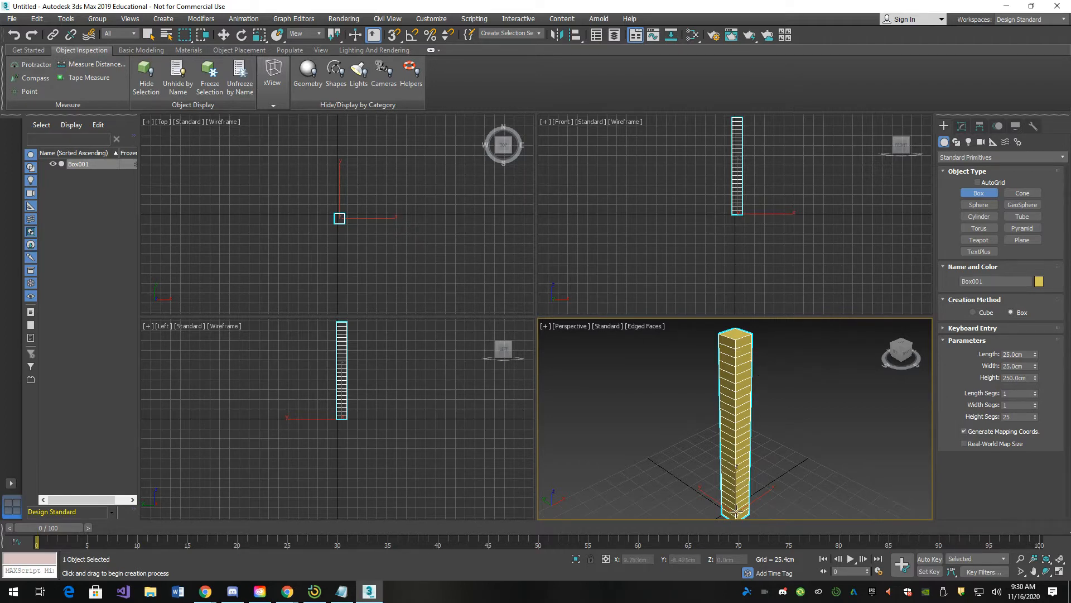
pyautogui.click(1060, 571)
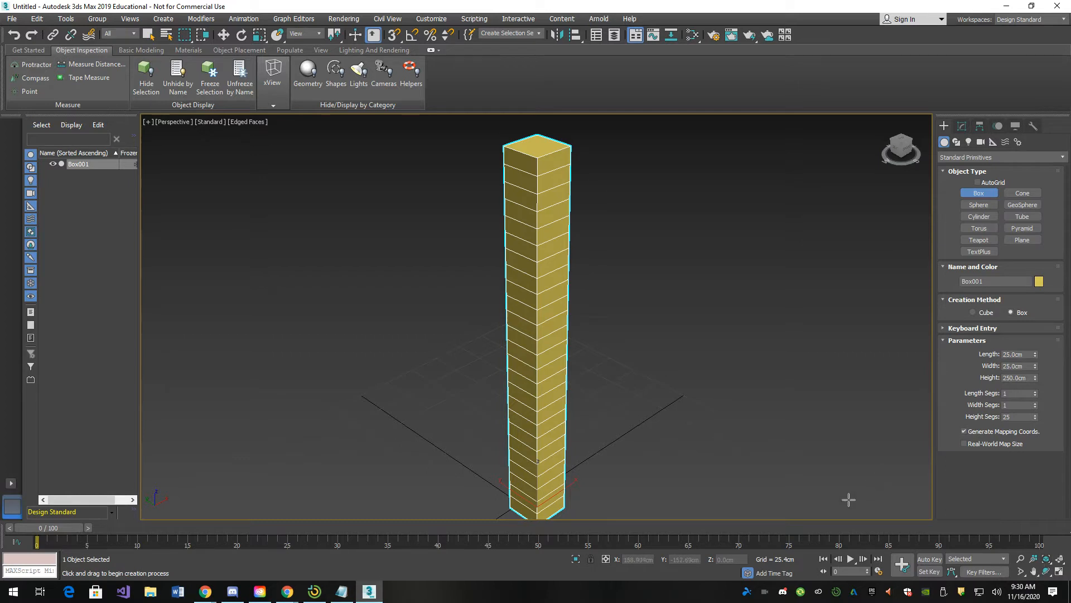
# End box creation and activate the Move tool with the box still selected
pyautogui.moveTo(260, 591)
pyautogui.press('r')
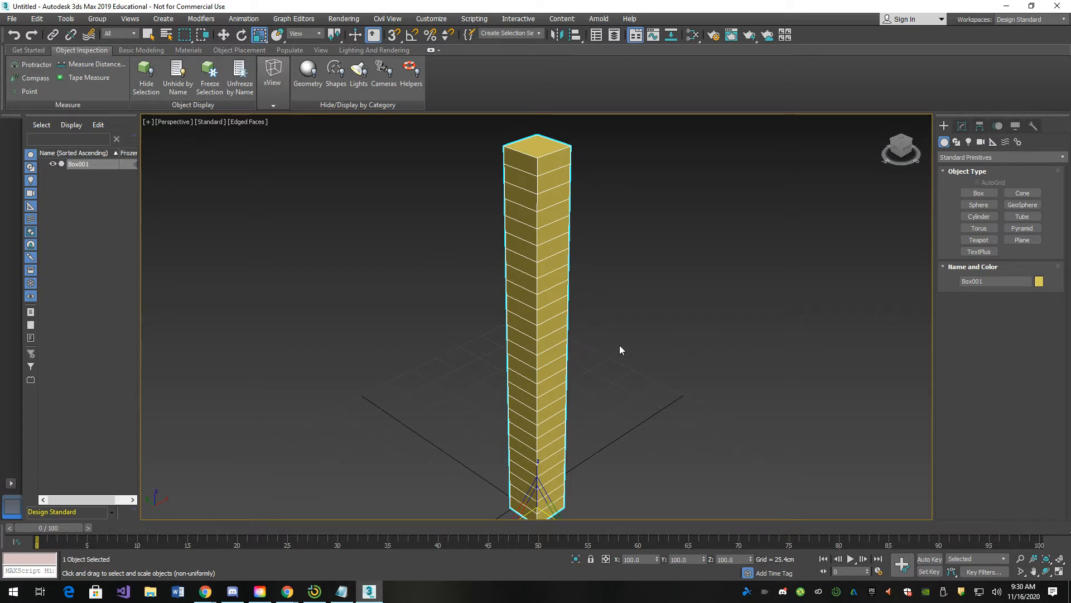
pyautogui.scroll(-3, 620, 393)
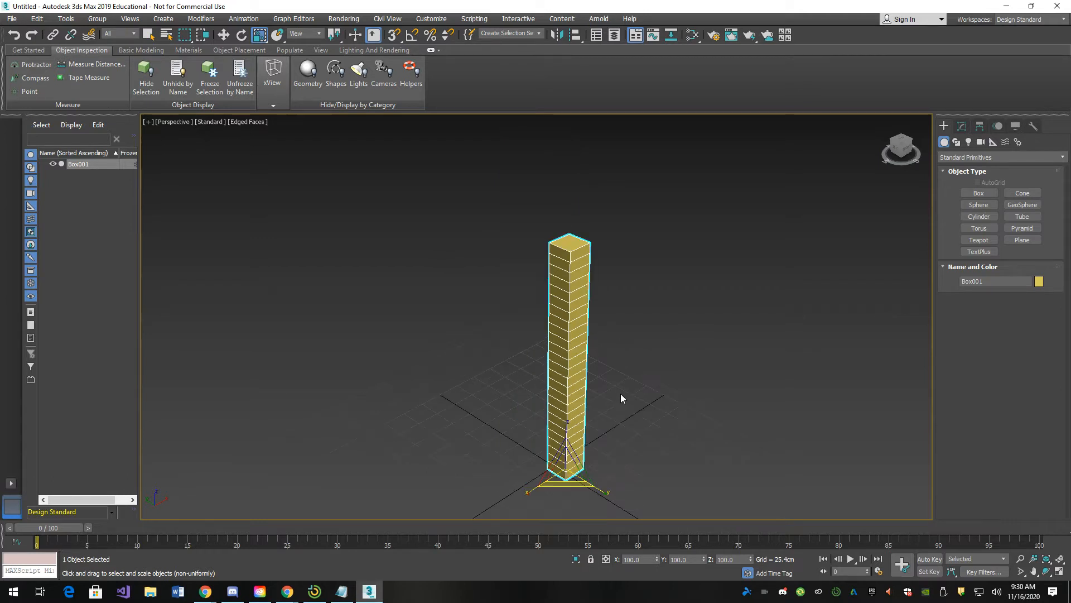
pyautogui.press('w')
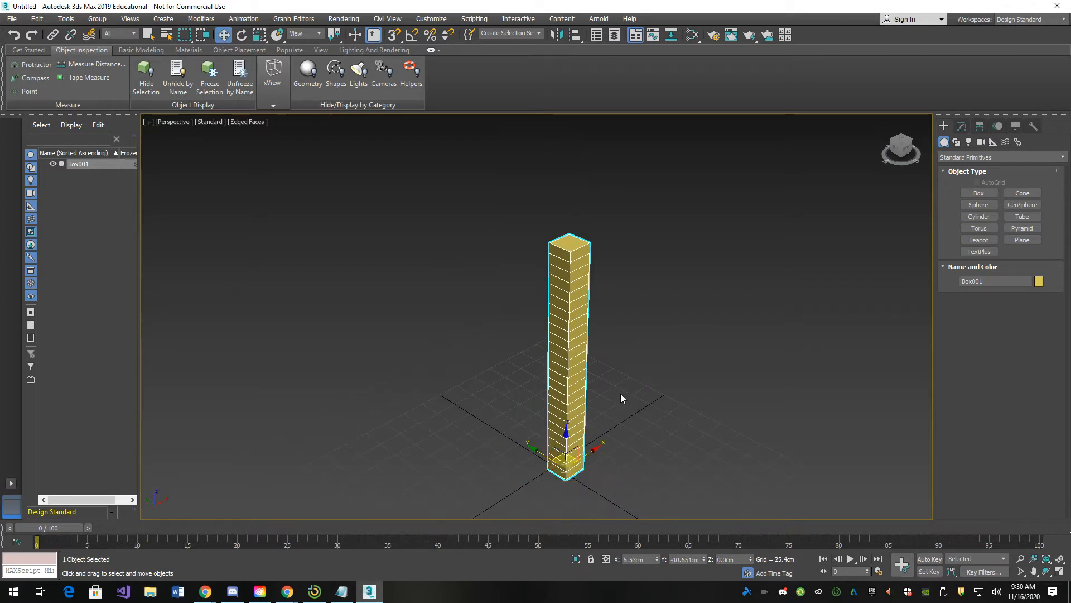
# Rename the box as orig
pyautogui.click(963, 126)
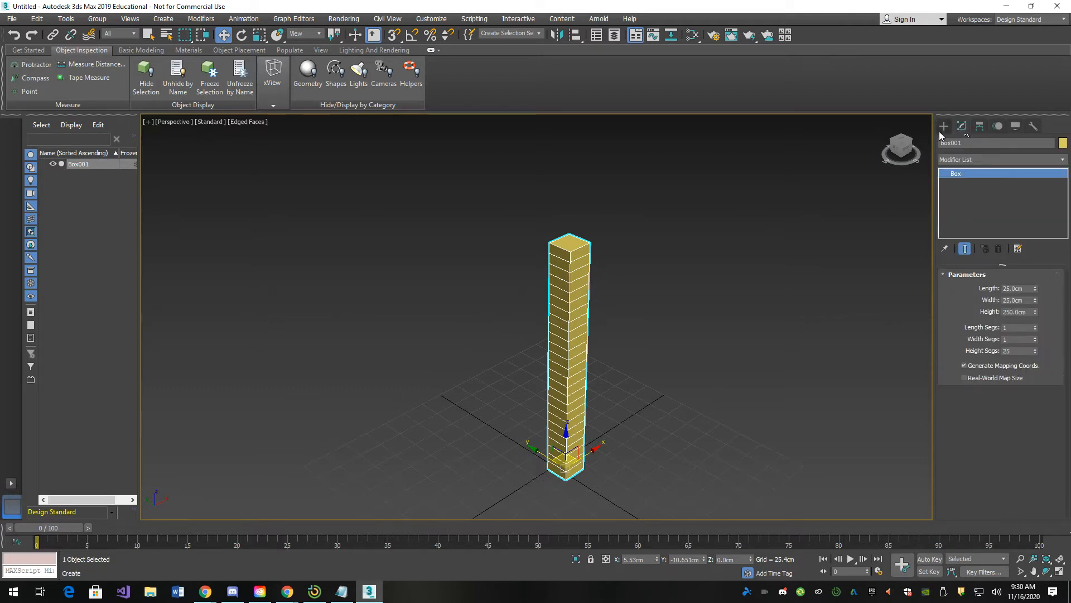
pyautogui.doubleClick(974, 143)
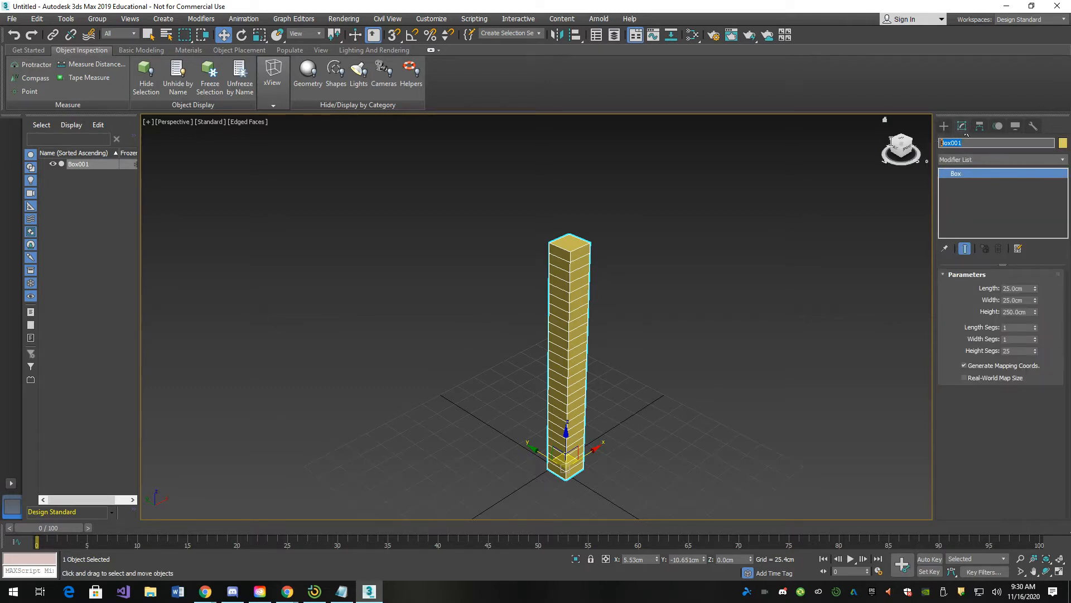
pyautogui.write('a')
pyautogui.write('rig')
pyautogui.press('Return')
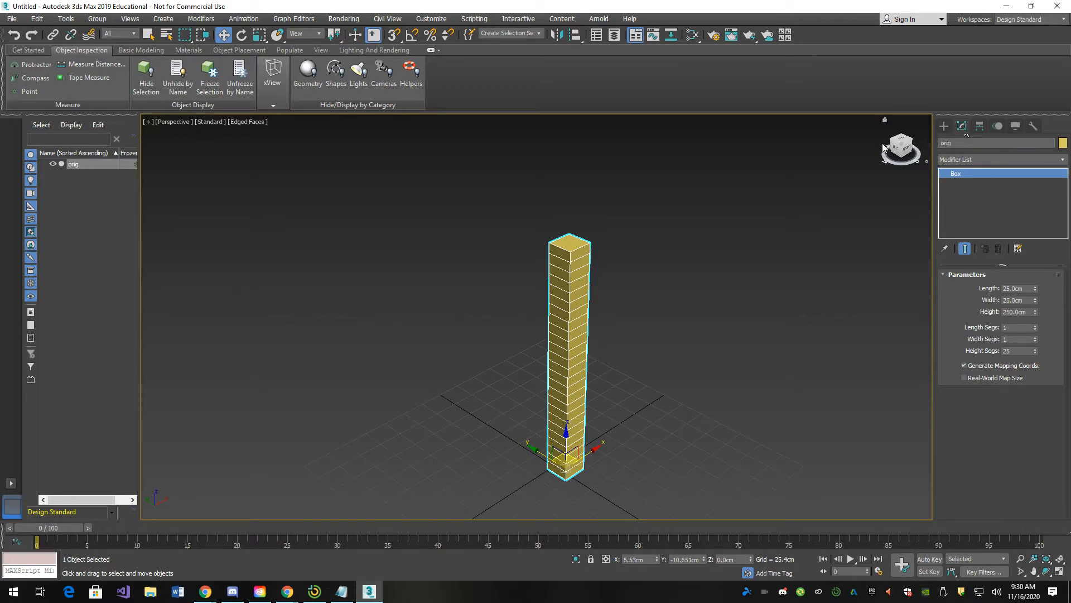
# Change the orig box's object color to the dark red in the basic 3ds Max palette
pyautogui.click(1063, 142)
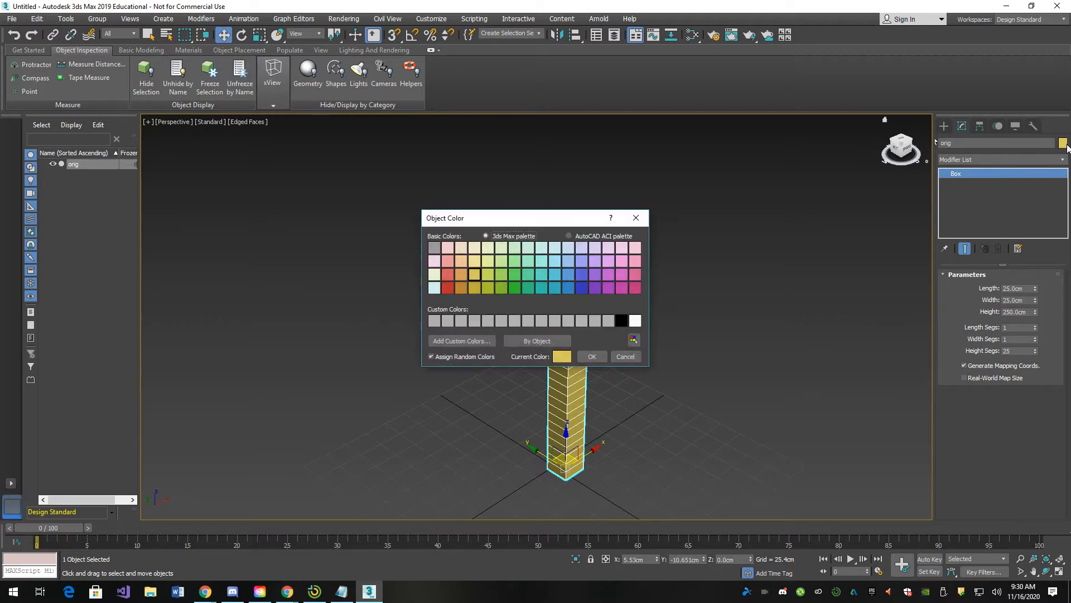
pyautogui.click(448, 287)
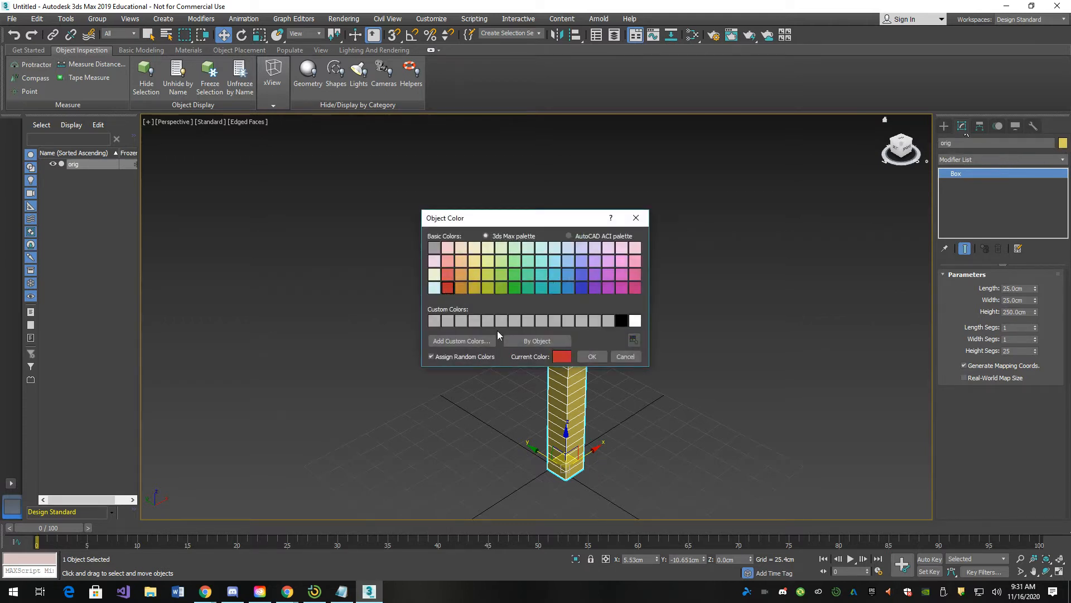
pyautogui.click(591, 356)
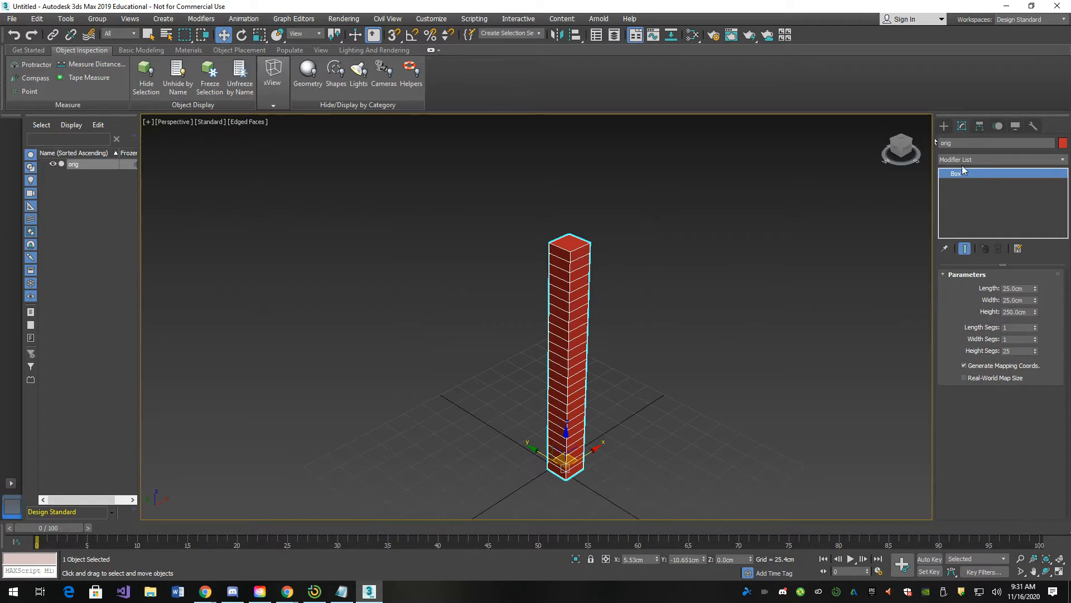
# Apply a Bend modifier to the orig box
pyautogui.click(981, 159)
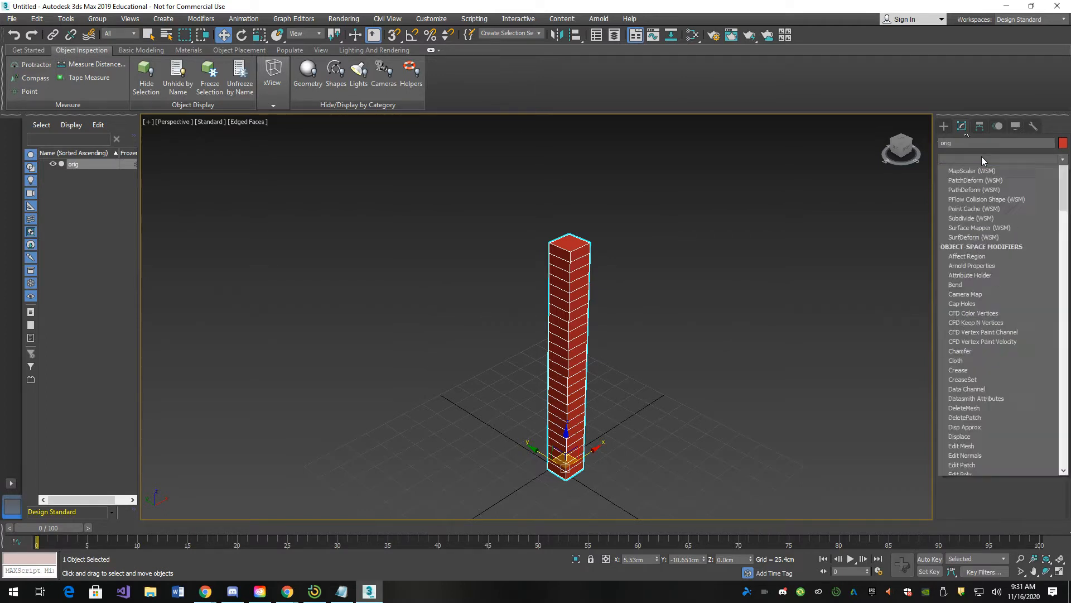
pyautogui.click(982, 157)
pyautogui.click(982, 157)
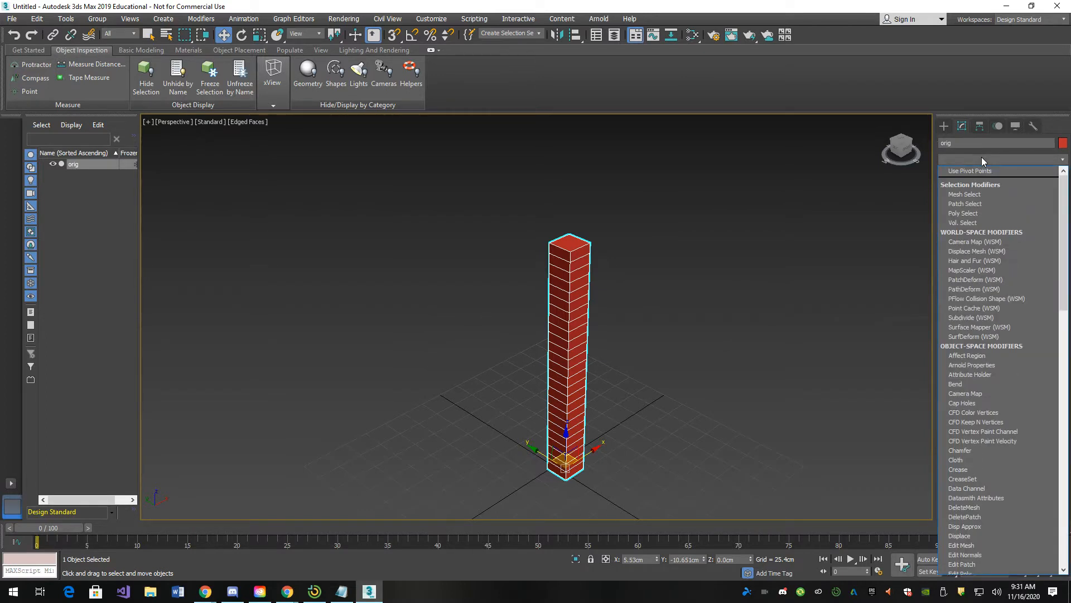
pyautogui.write('b')
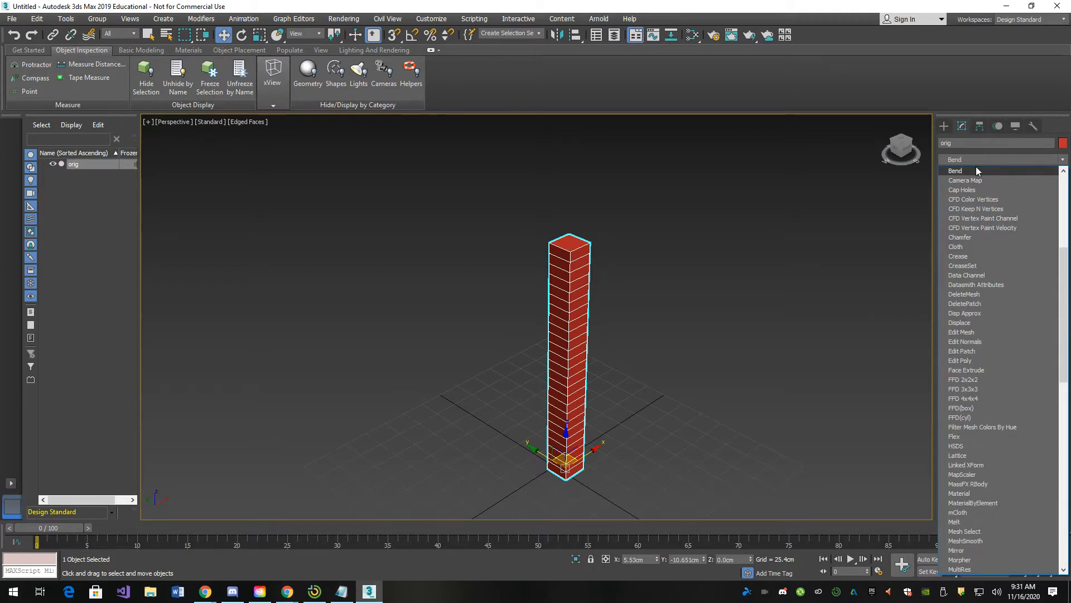
pyautogui.click(973, 171)
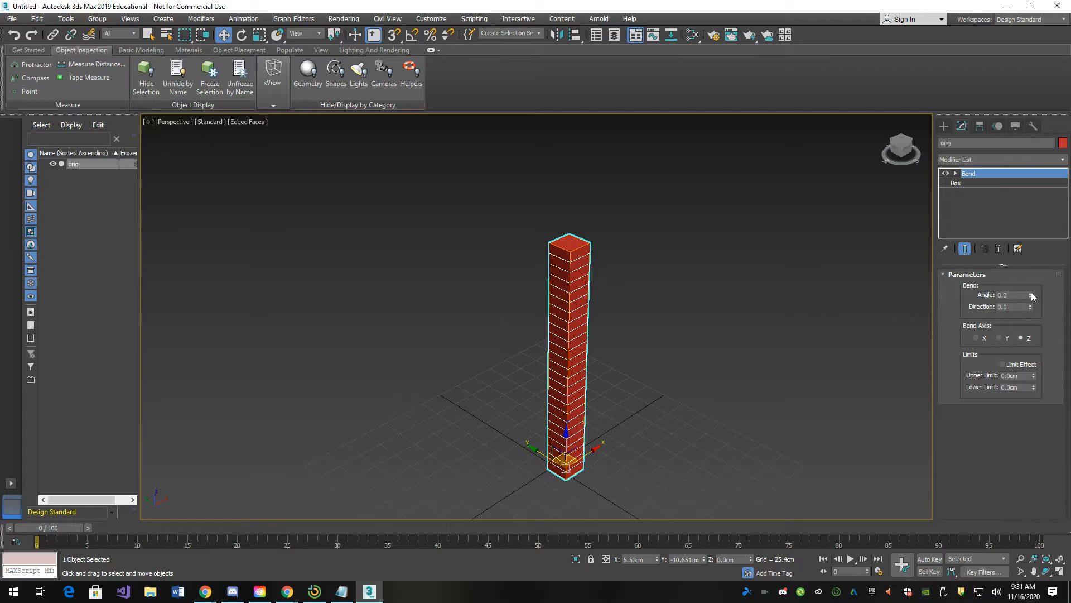
# Set the Bend angle of the orig box to 180 with Z as the bend axis
pyautogui.moveTo(1032, 295); pyautogui.dragTo(1062, 84)
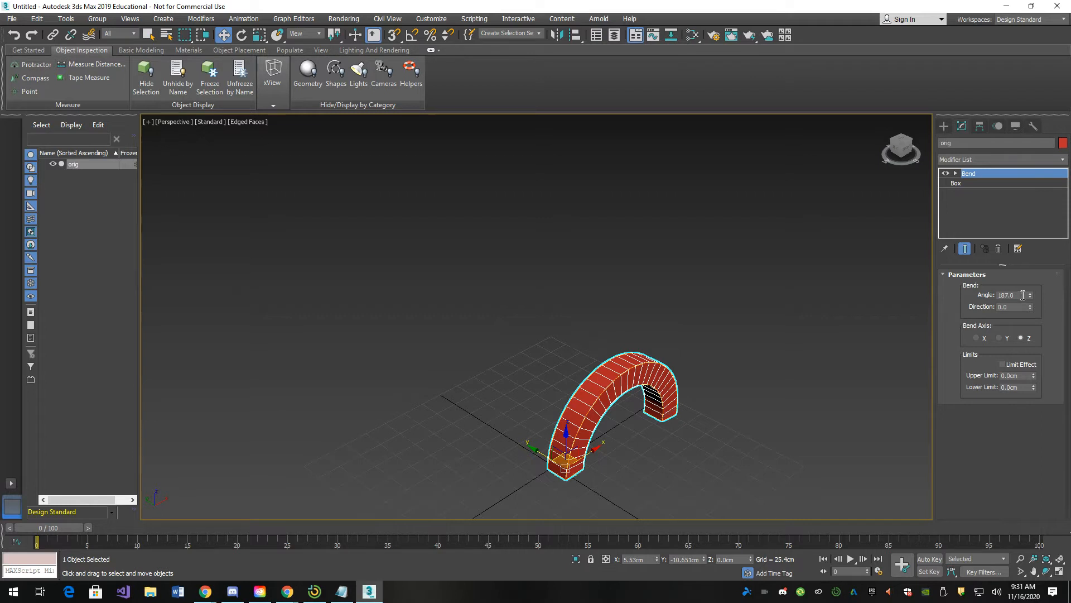
pyautogui.moveTo(1023, 295); pyautogui.dragTo(959, 295)
pyautogui.write('180')
pyautogui.press('Return')
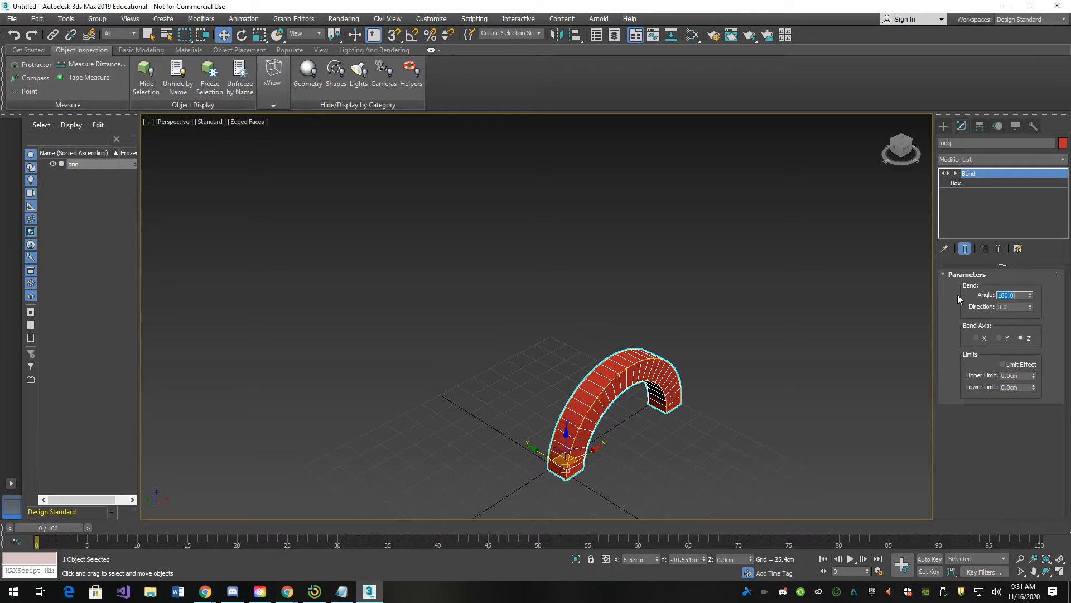
# Try sliding the Bend modifier's gizmo up and down along the Z axis
pyautogui.click(956, 173)
pyautogui.click(976, 183)
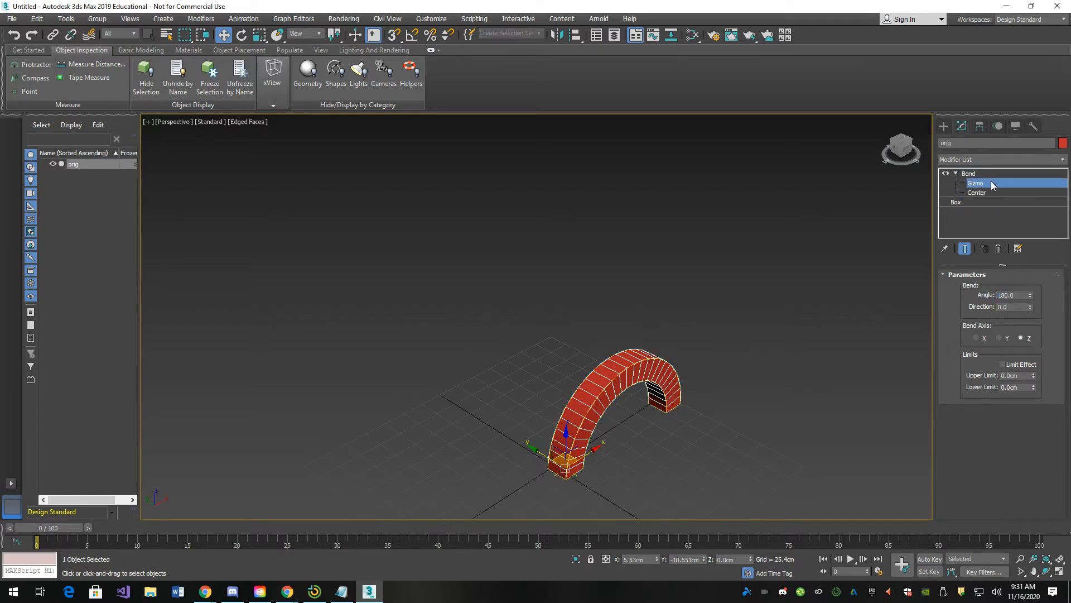
pyautogui.moveTo(564, 446); pyautogui.dragTo(574, 206)
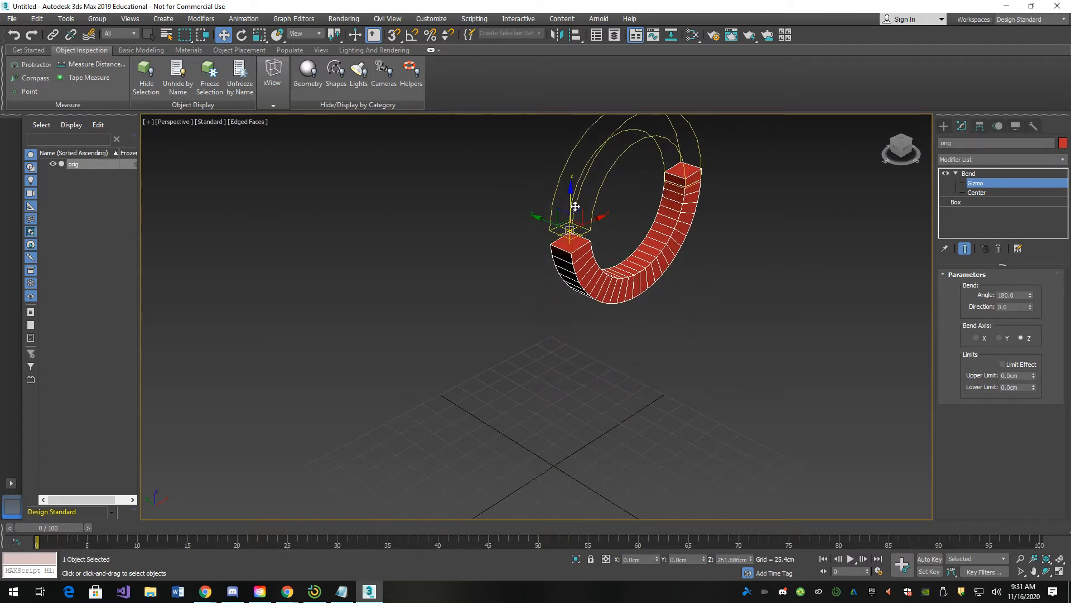
pyautogui.moveTo(575, 207); pyautogui.dragTo(596, 331)
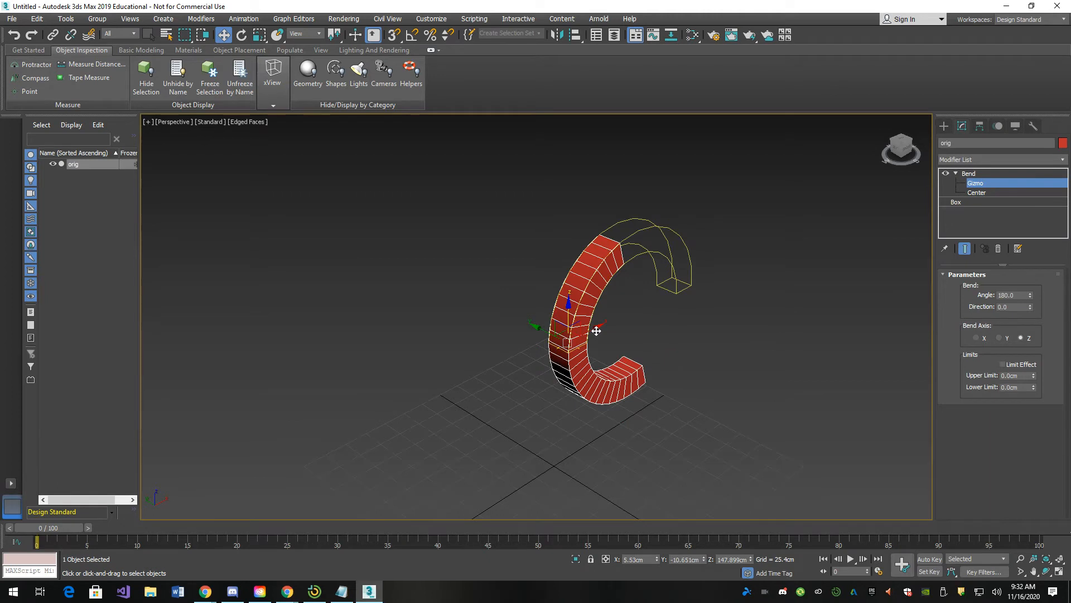
pyautogui.rightClick(596, 330)
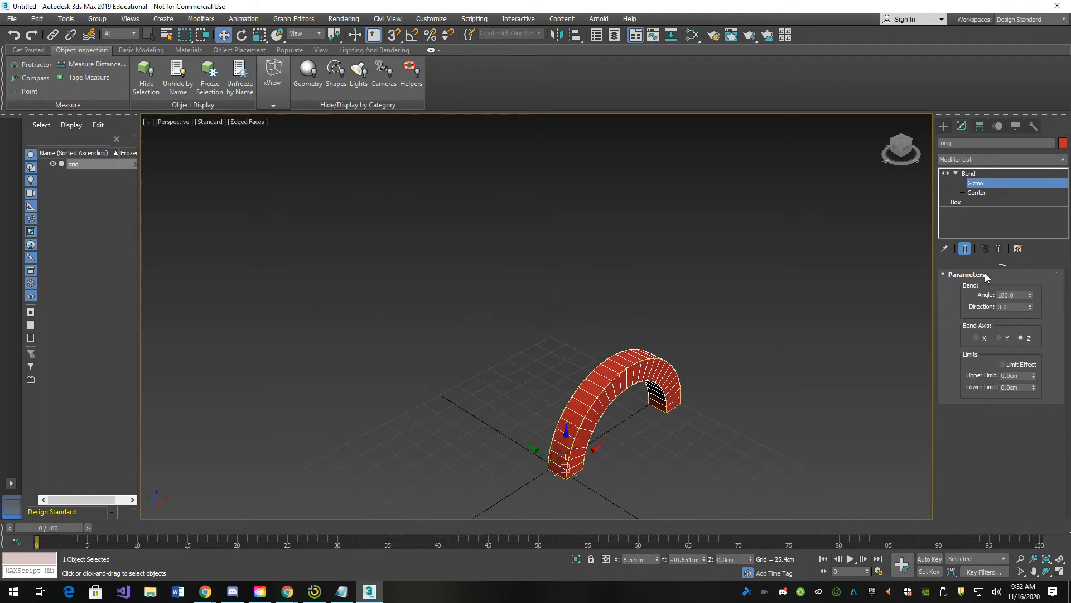
# Try moving the Bend modifier's center along the X axis, ending at the modifier's top level
pyautogui.click(992, 192)
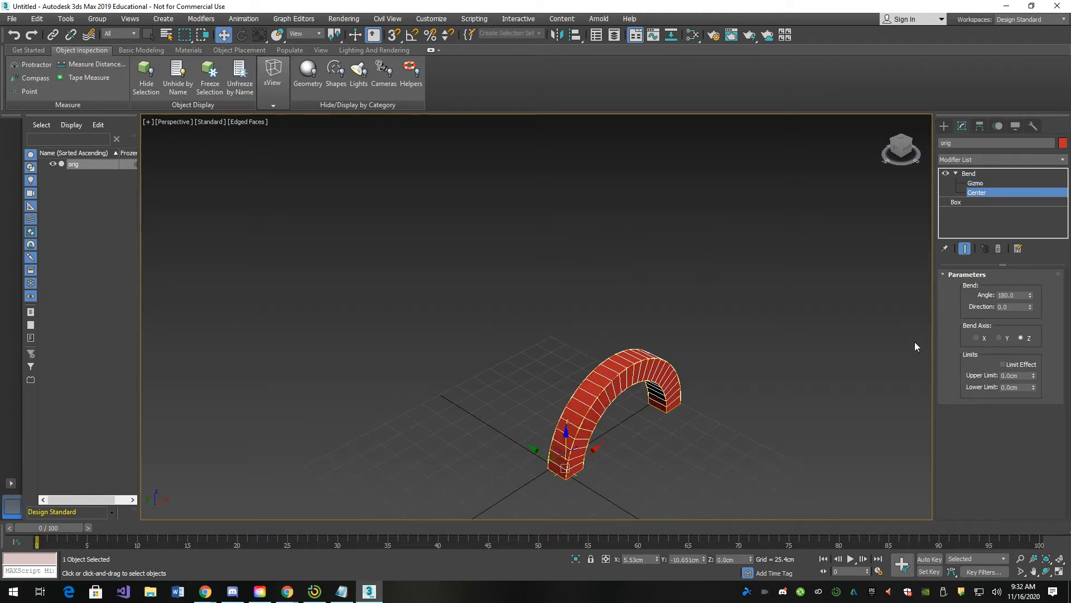
pyautogui.moveTo(595, 446); pyautogui.dragTo(696, 384)
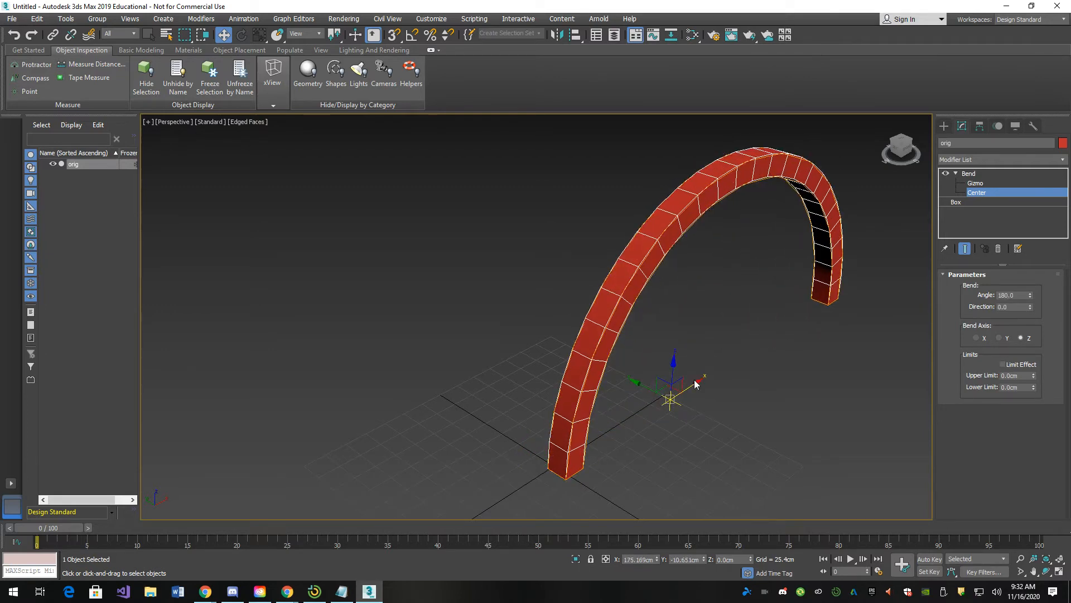
pyautogui.rightClick(696, 384)
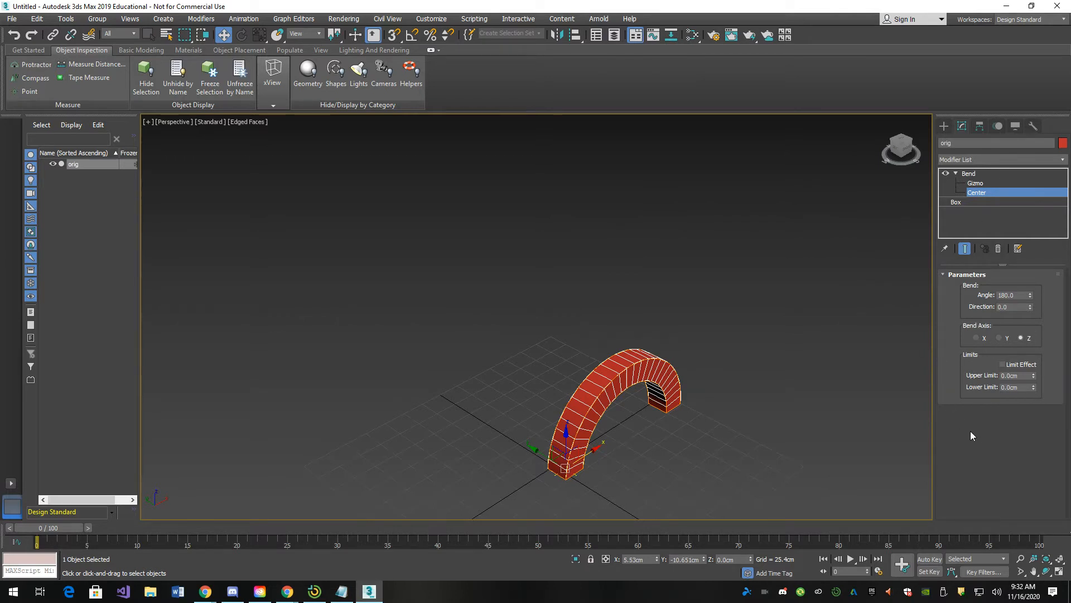
pyautogui.click(971, 173)
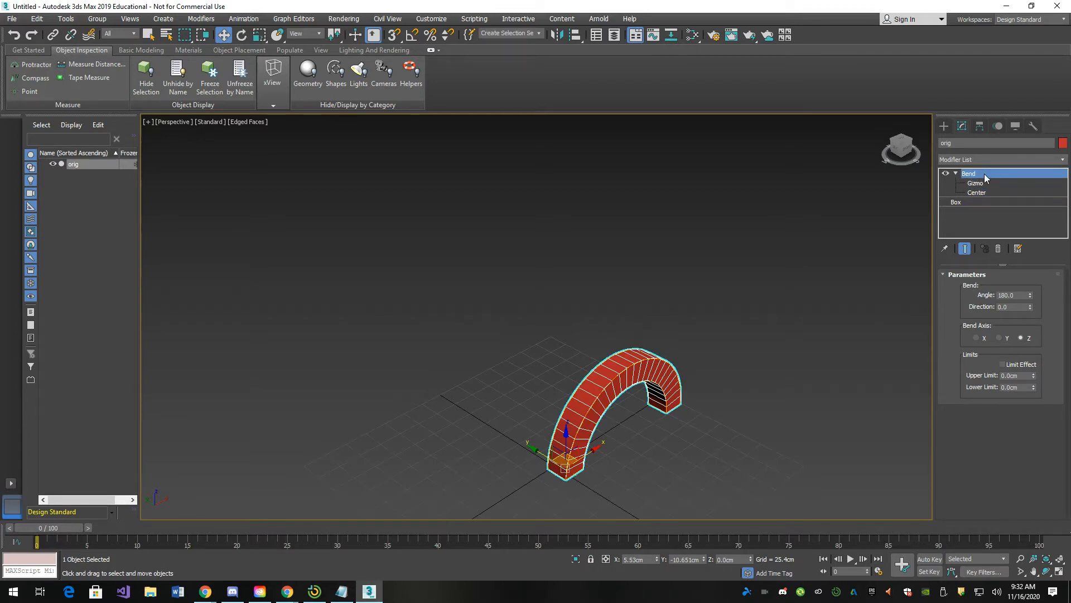
# Turn on the snaps toggle and return to the perspective view
pyautogui.press('t')
pyautogui.press('s')
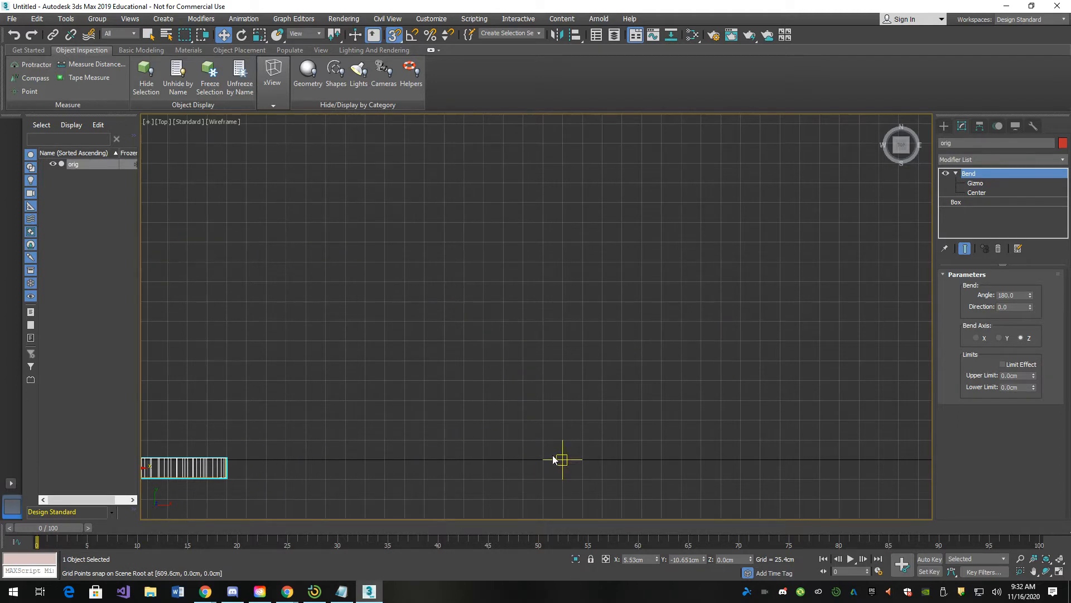
pyautogui.press('p')
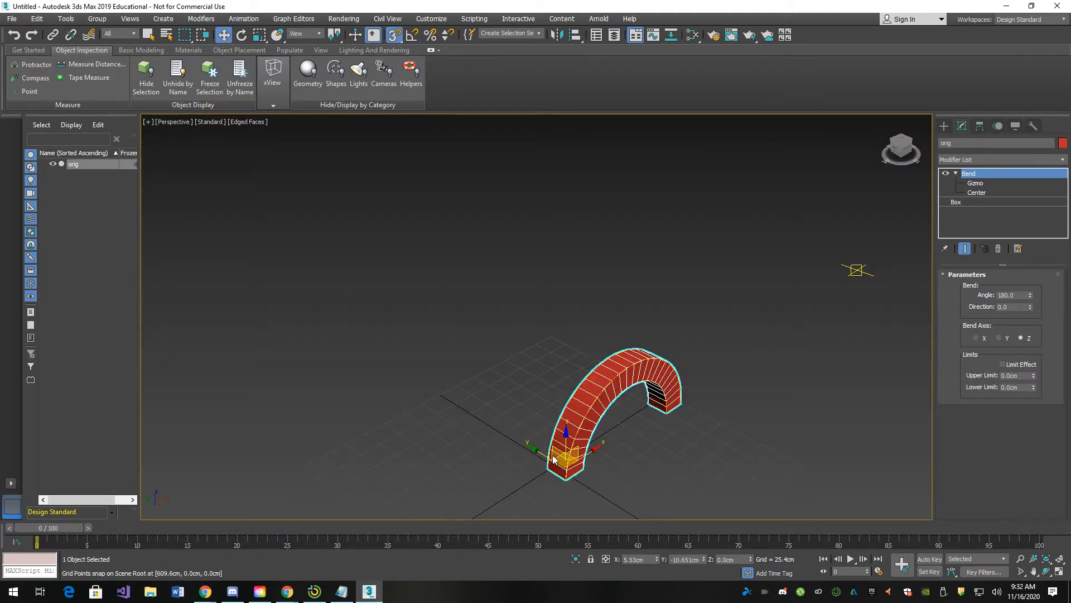
# Add a Twist modifier above Bend in the orig object's modifier stack
pyautogui.click(980, 160)
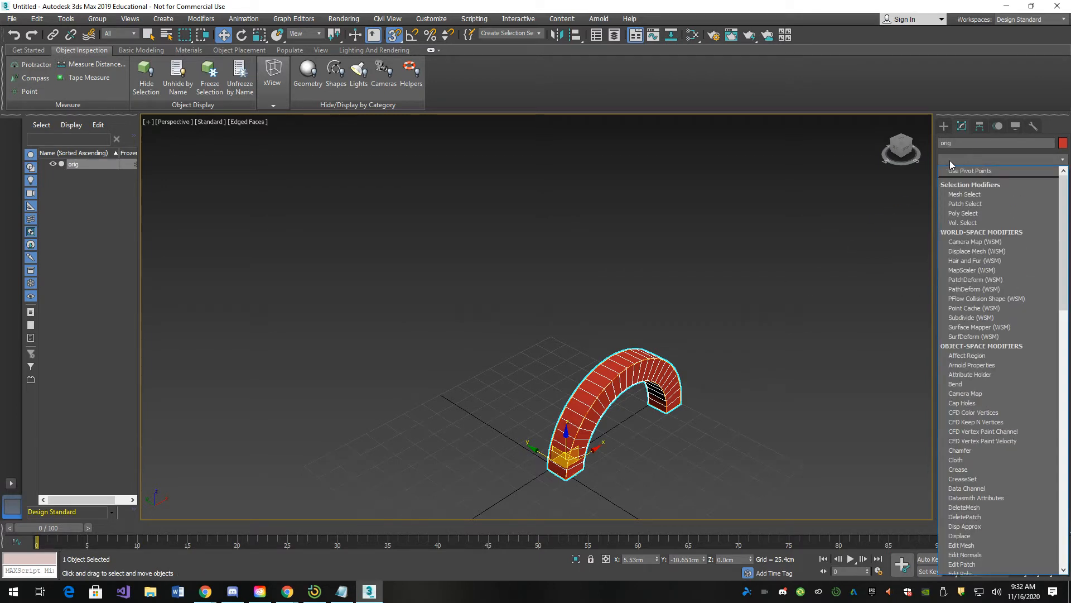
pyautogui.press('t')
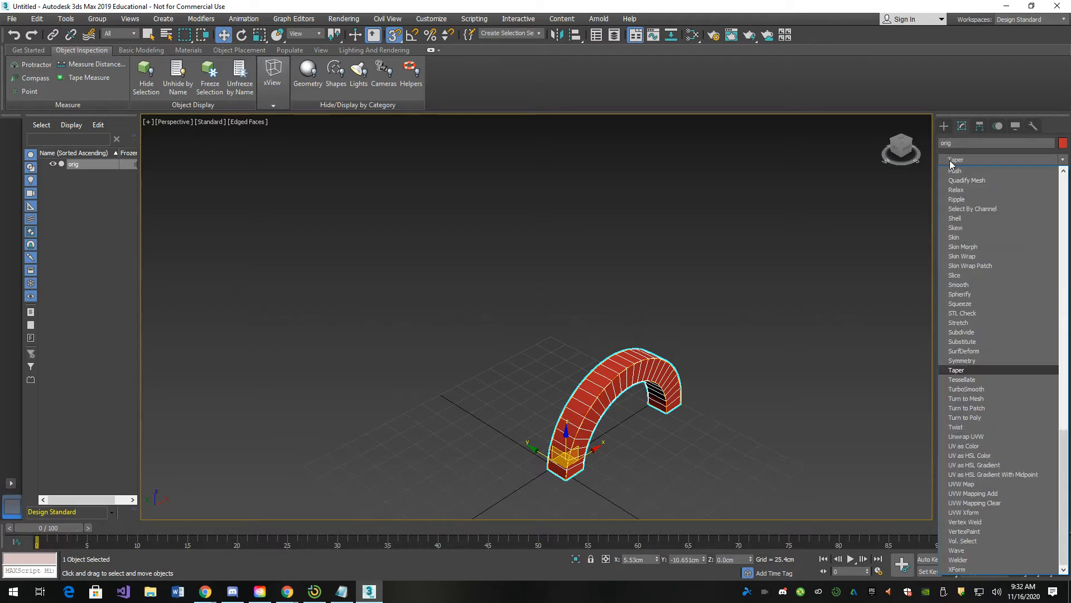
pyautogui.press('Down')
pyautogui.press('Down')
pyautogui.press('Down')
pyautogui.press('Down')
pyautogui.press('Down')
pyautogui.press('Down')
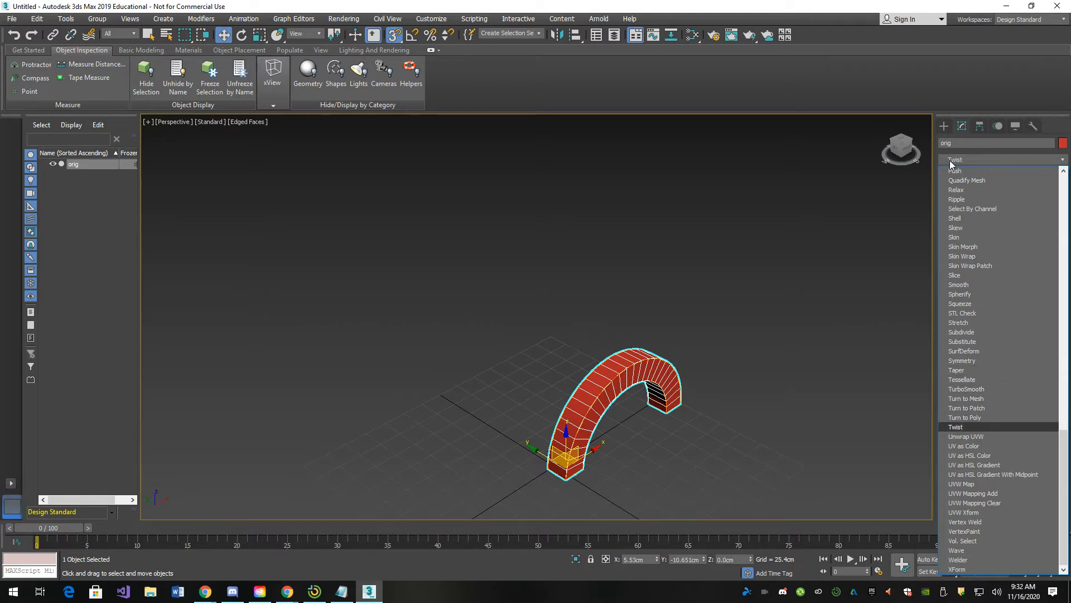
pyautogui.press('Return')
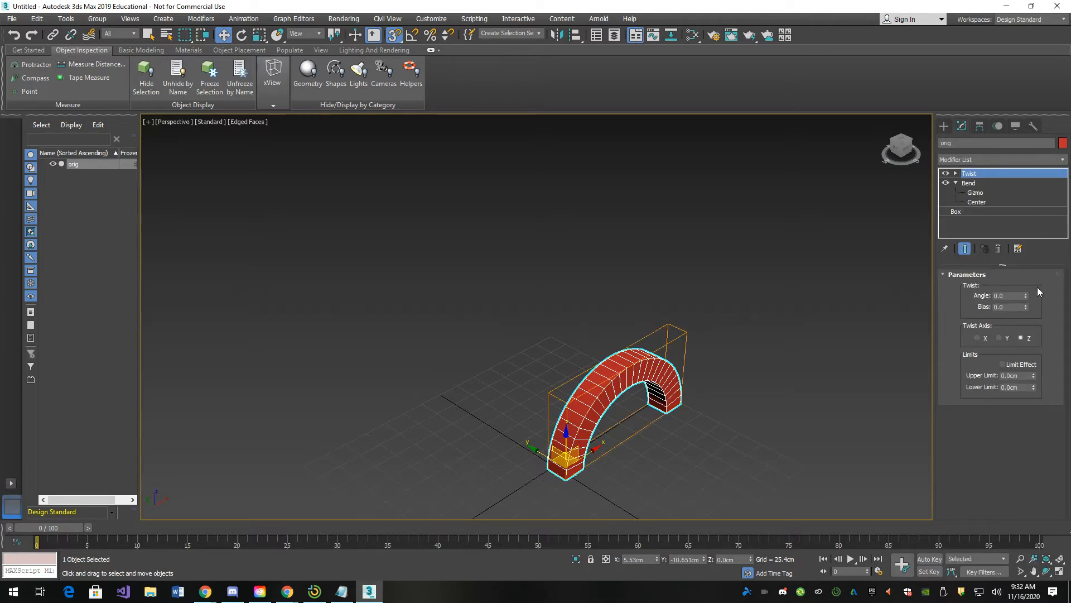
# Try small positive and negative twist angles around the Z, Y and X axes, ending at -10 on X
pyautogui.moveTo(1024, 295); pyautogui.dragTo(997, 315)
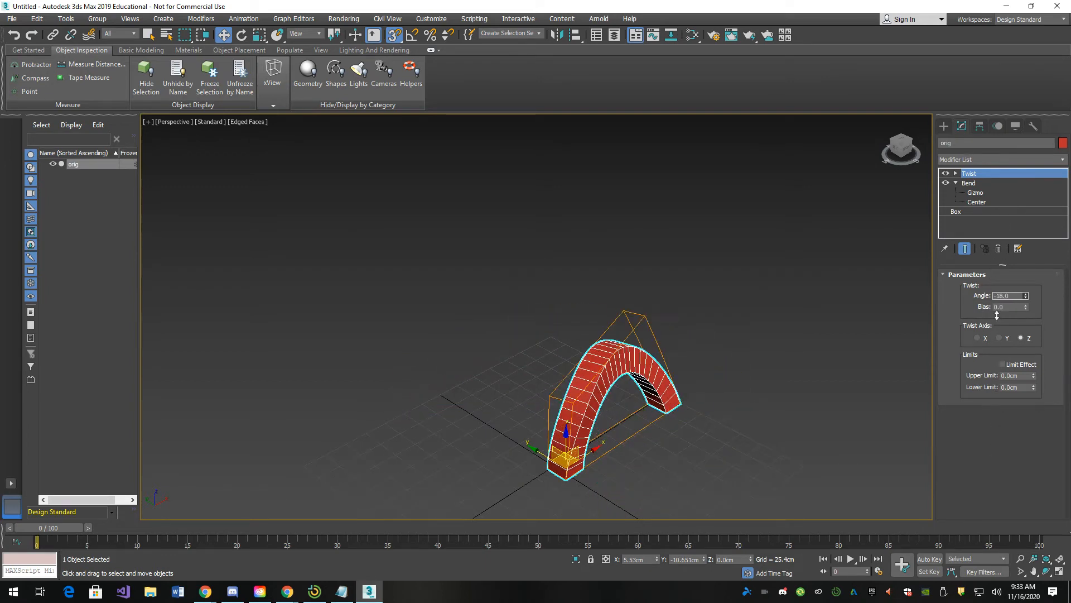
pyautogui.click(1000, 338)
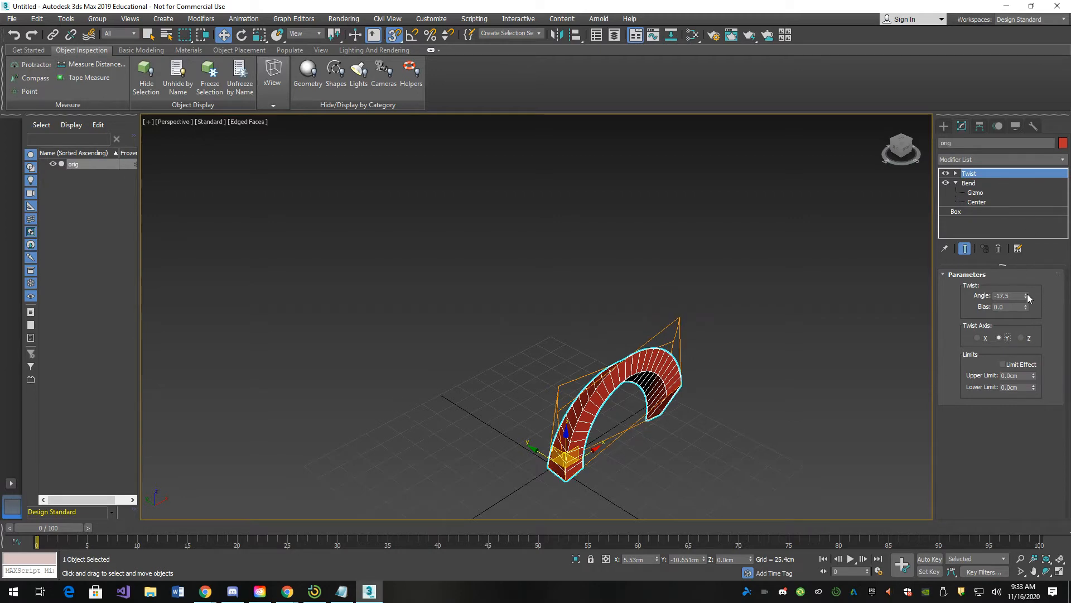
pyautogui.moveTo(1026, 294); pyautogui.dragTo(1011, 262)
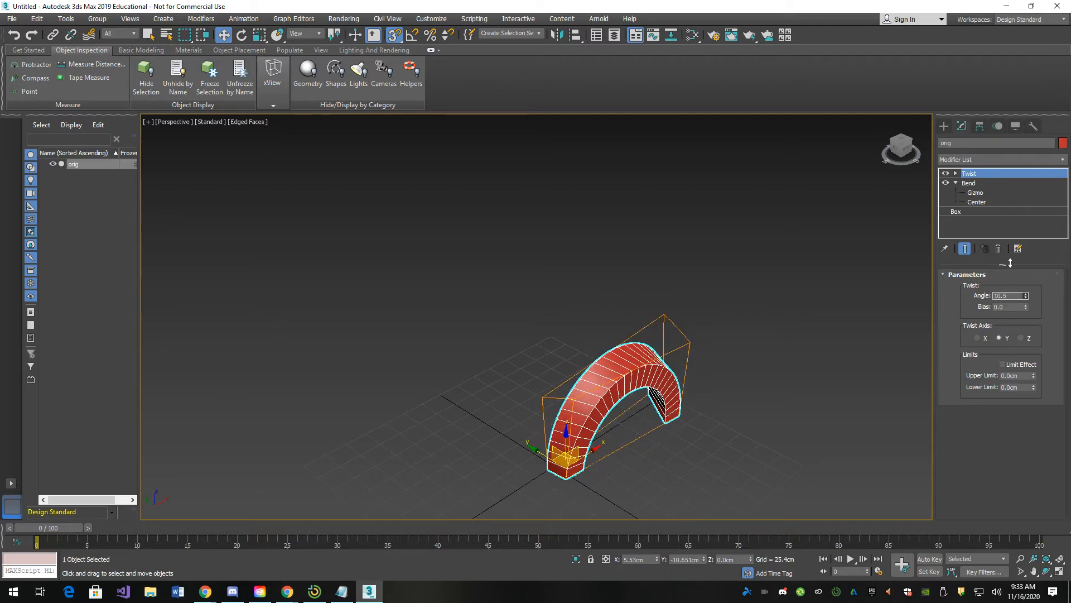
pyautogui.click(1025, 338)
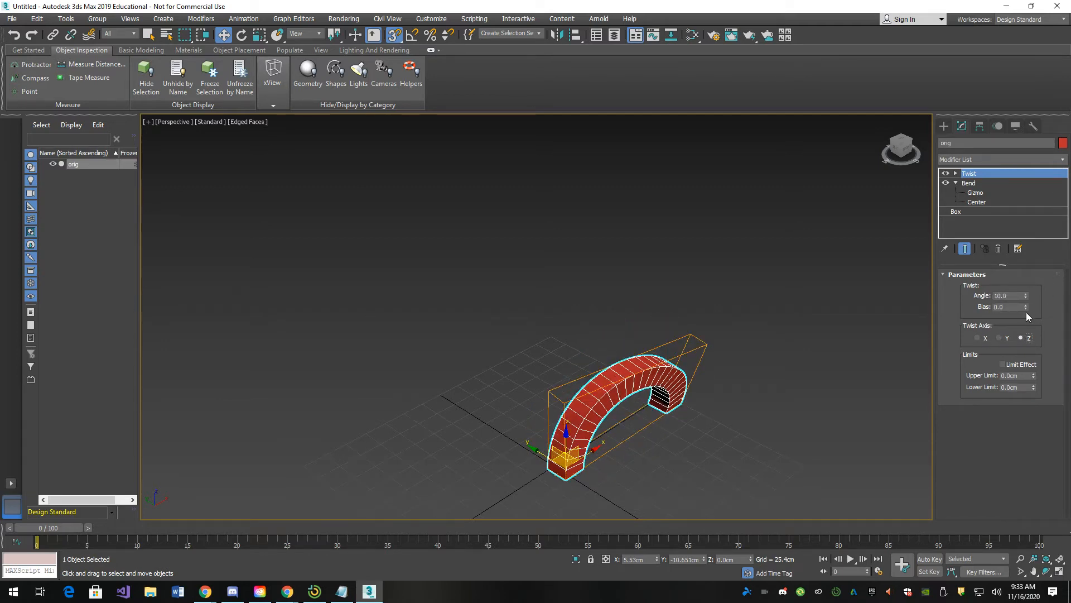
pyautogui.moveTo(1026, 295); pyautogui.dragTo(1031, 317)
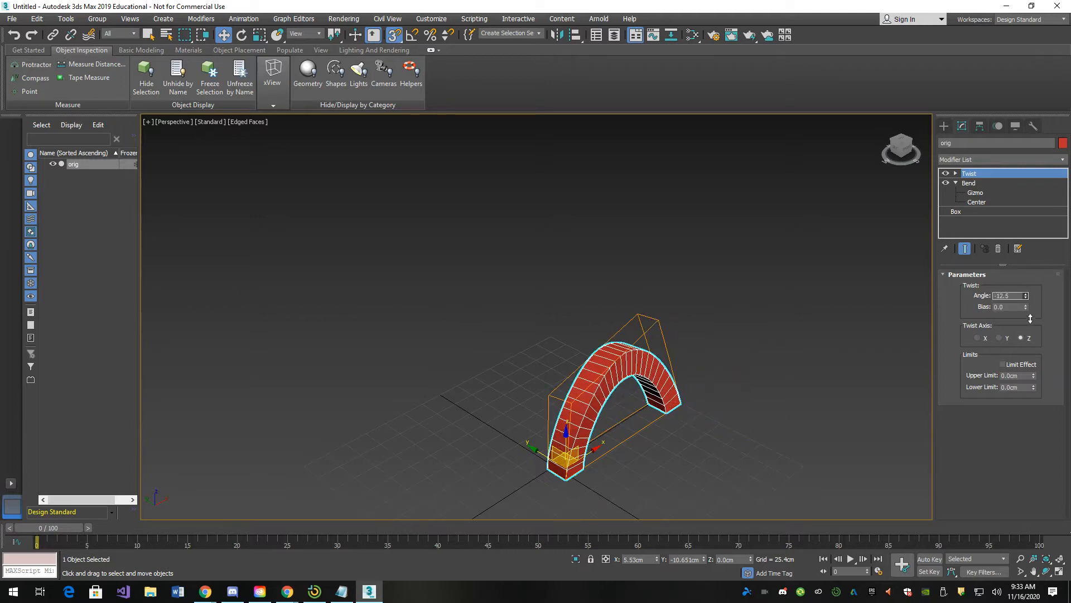
pyautogui.click(976, 338)
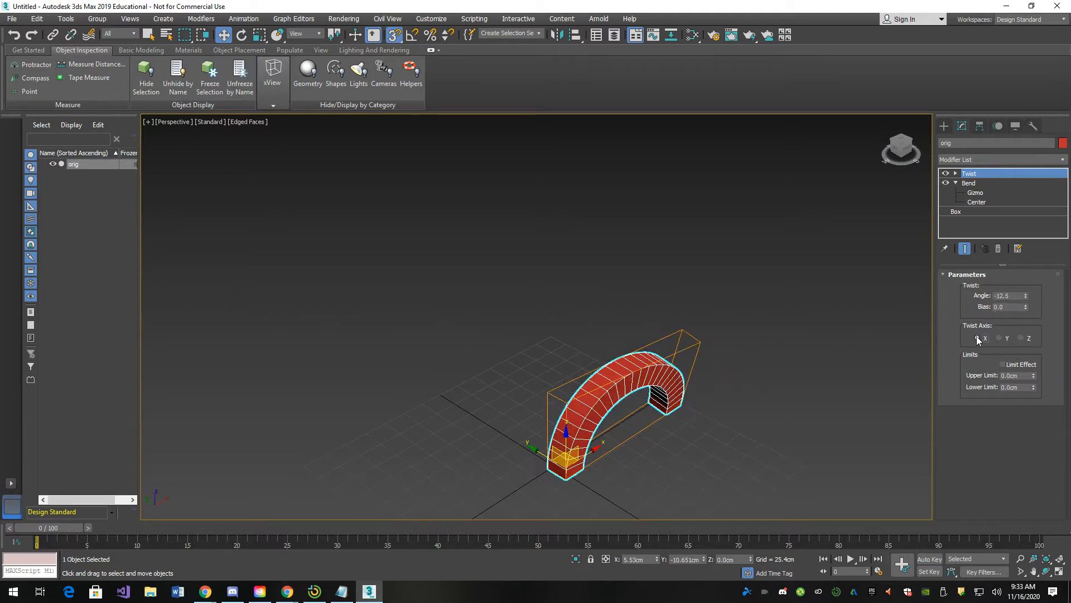
pyautogui.click(1026, 298)
pyautogui.moveTo(1029, 301)
pyautogui.mouseDown()
pyautogui.moveTo(1022, 193)
pyautogui.moveTo(1021, 294)
pyautogui.mouseUp()
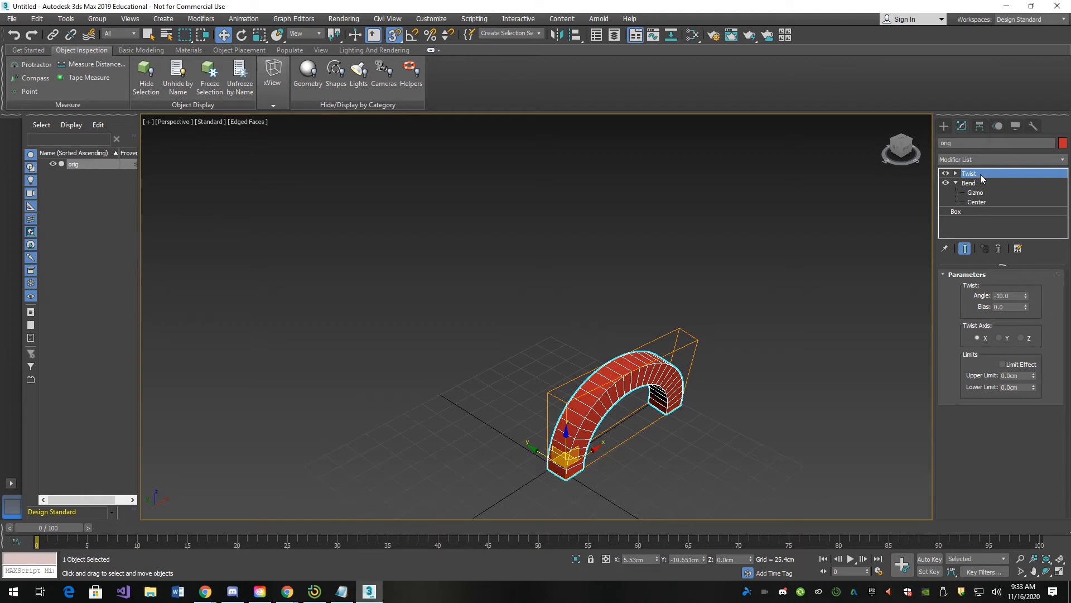
# Move the Twist modifier below Bend in the stack and set its angle to about 362.5 around the Z axis
pyautogui.moveTo(982, 175); pyautogui.dragTo(981, 209)
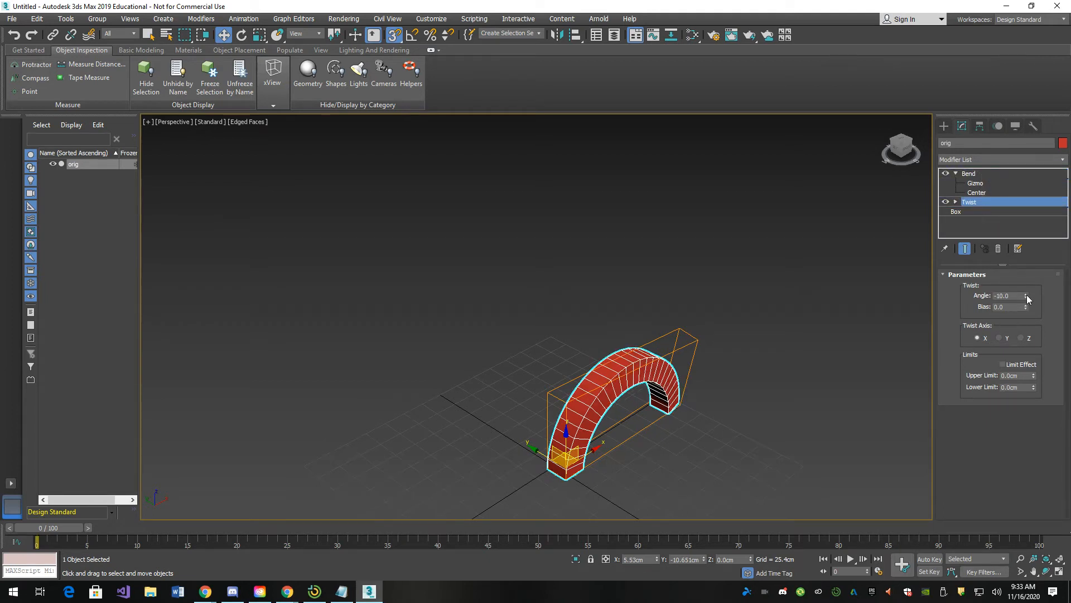
pyautogui.moveTo(1023, 264); pyautogui.dragTo(1012, 461)
pyautogui.click(999, 338)
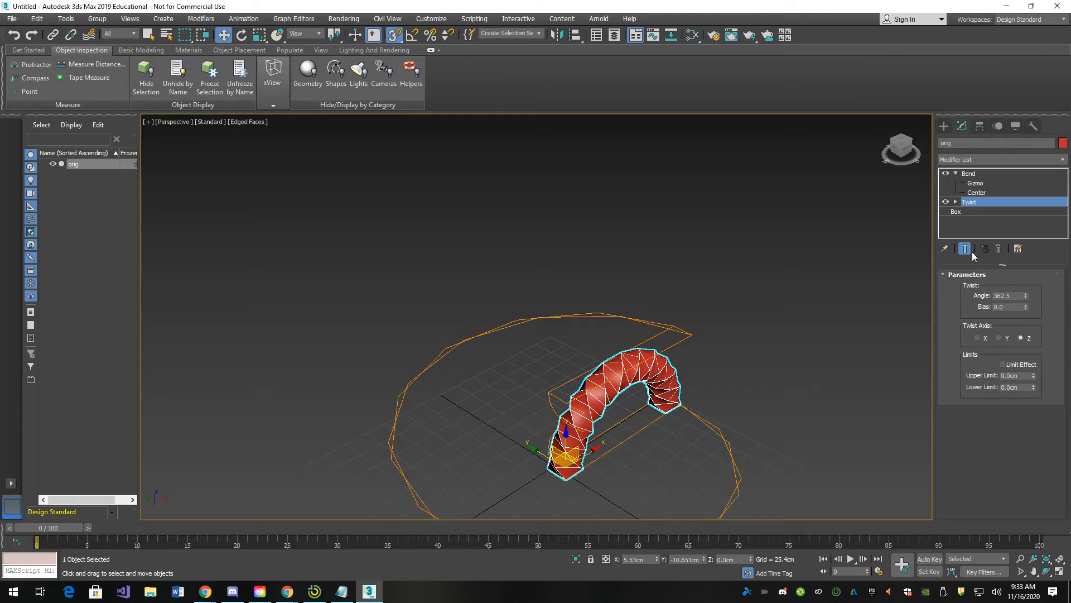
# Add a Taper modifier above Bend with an amount of about -0.16 and its effect axis set to Y
pyautogui.click(982, 174)
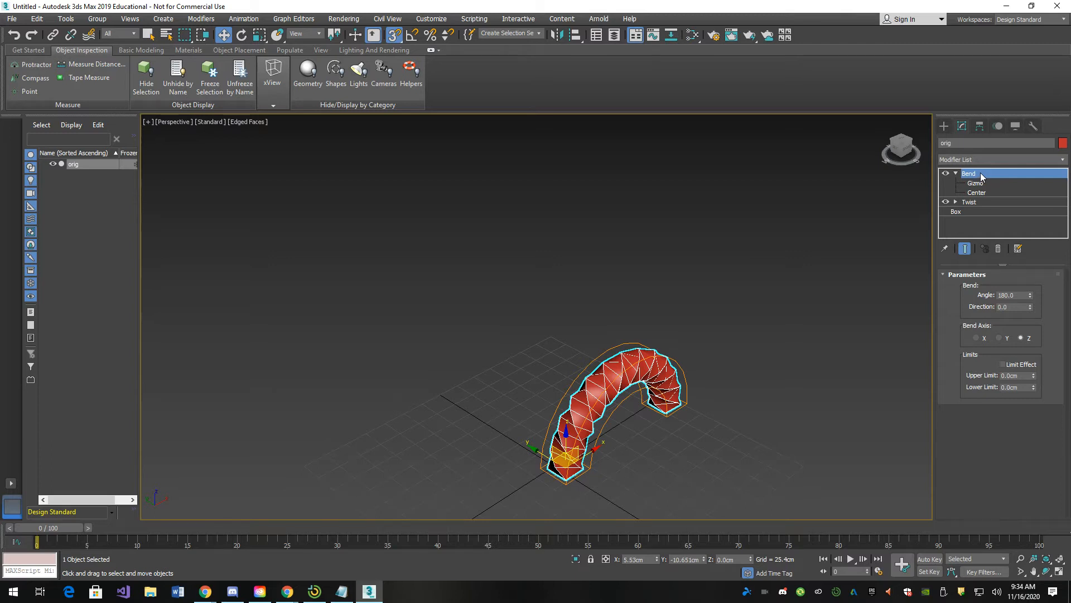
pyautogui.click(982, 159)
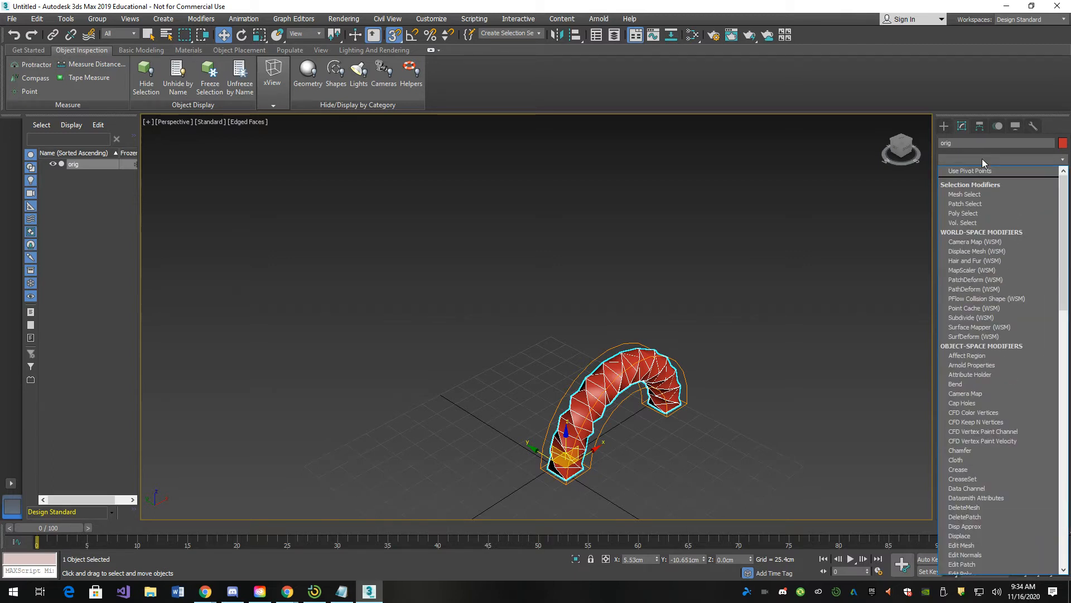
pyautogui.press('t')
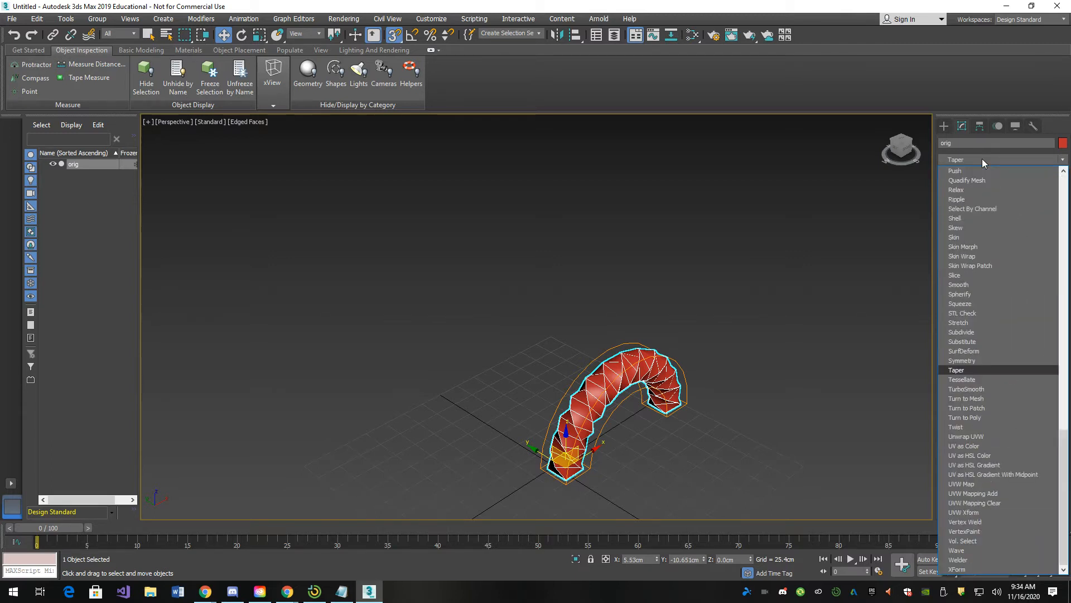
pyautogui.click(983, 370)
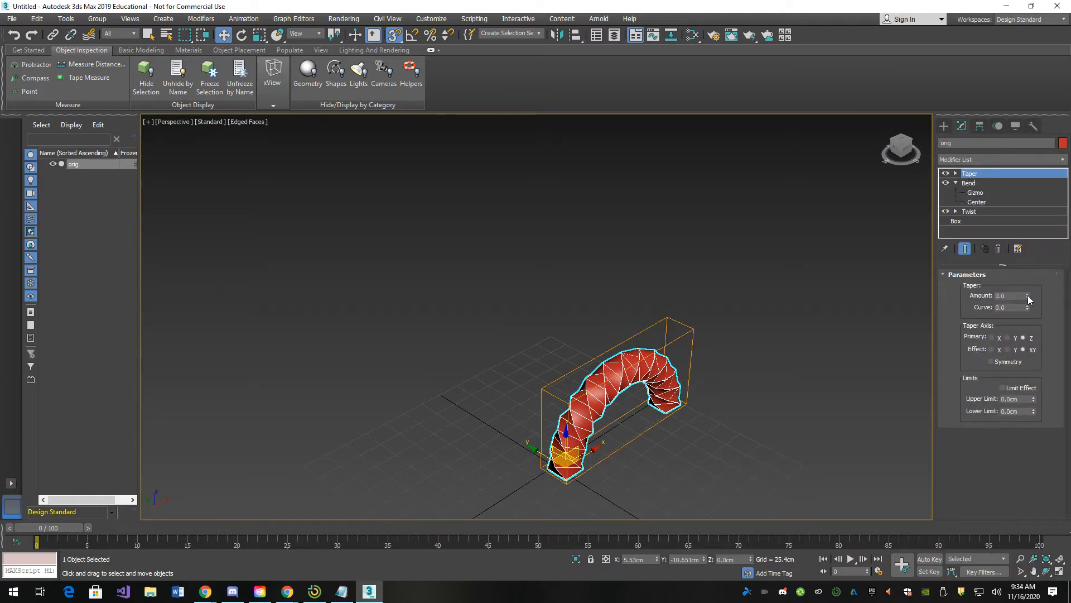
pyautogui.moveTo(1027, 292)
pyautogui.mouseDown()
pyautogui.moveTo(1025, 226)
pyautogui.moveTo(1030, 378)
pyautogui.moveTo(1033, 308)
pyautogui.mouseUp()
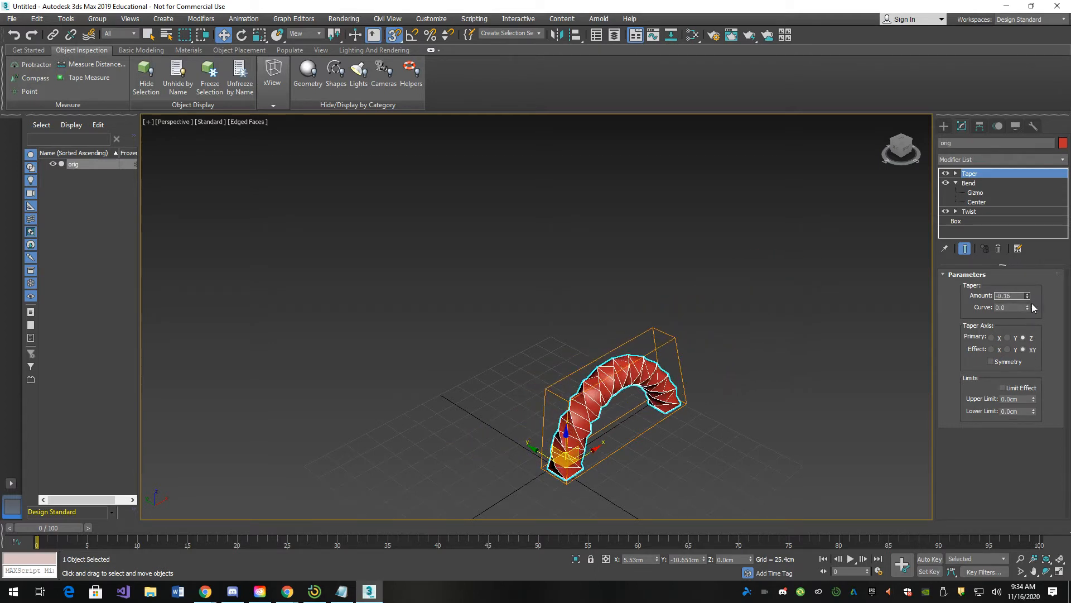
pyautogui.click(1007, 349)
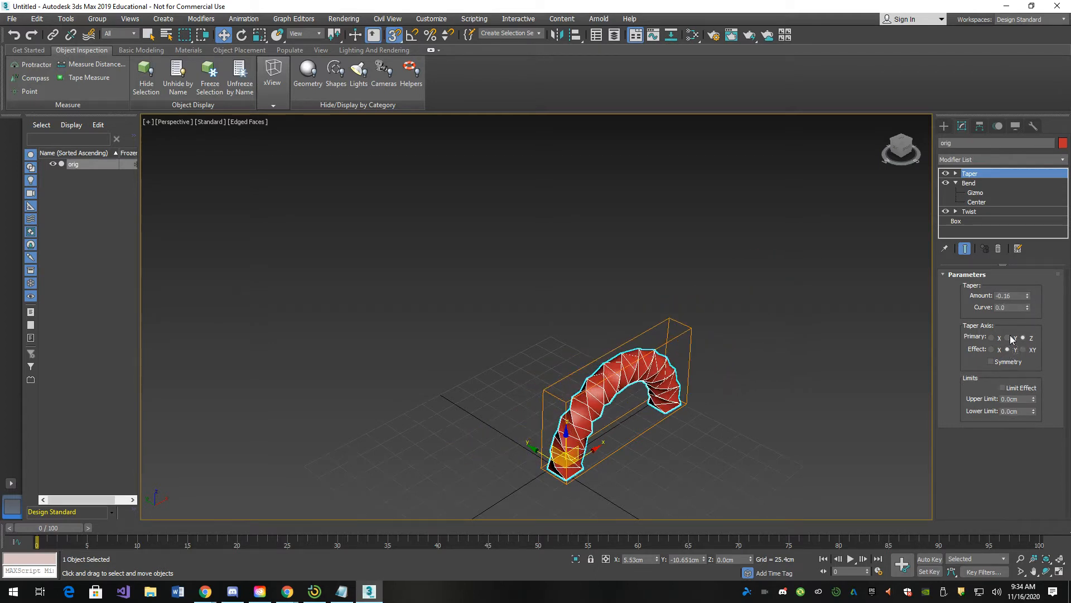
# Try Taper amounts of about 0.88 on effect axis Y and 0.19 on effect axis X, and return the amount to 0
pyautogui.moveTo(1027, 295); pyautogui.dragTo(1014, 246)
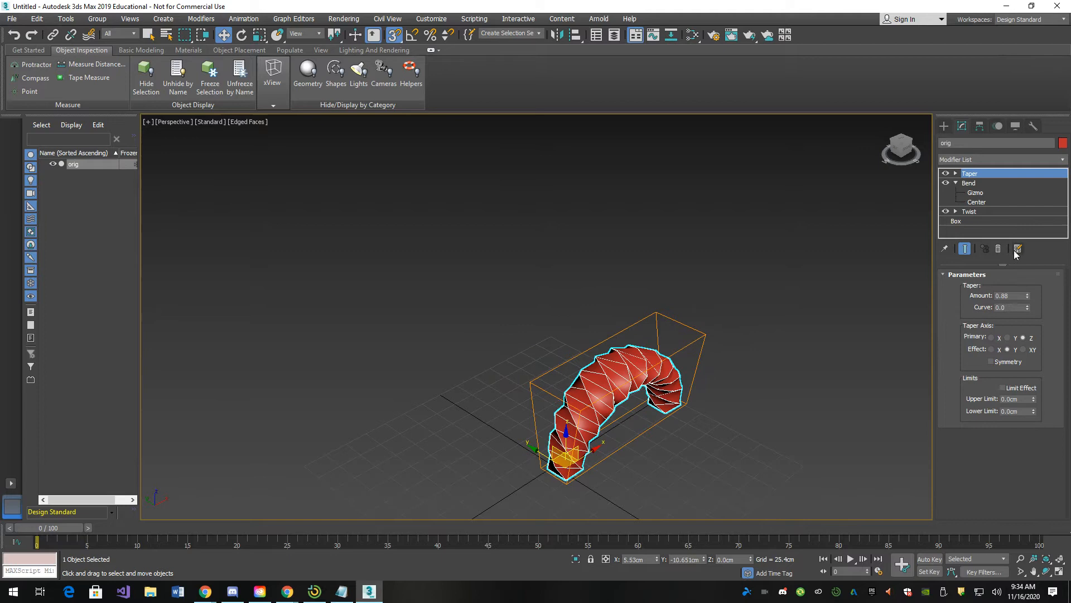
pyautogui.click(991, 350)
pyautogui.moveTo(1027, 295); pyautogui.dragTo(1010, 323)
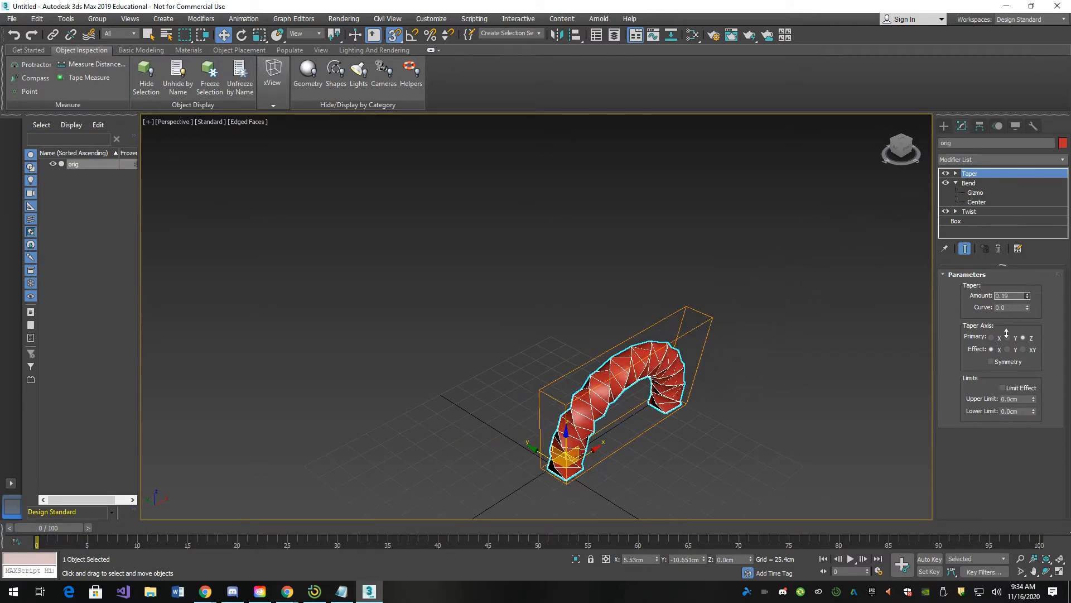
pyautogui.click(991, 362)
pyautogui.moveTo(1027, 296)
pyautogui.mouseDown()
pyautogui.moveTo(1028, 319)
pyautogui.moveTo(1026, 254)
pyautogui.moveTo(1025, 302)
pyautogui.mouseUp()
# Set the Taper amount to 0.95 and try it below Twist and below Bend before returning it above Bend in the stack
pyautogui.moveTo(982, 173); pyautogui.dragTo(981, 219)
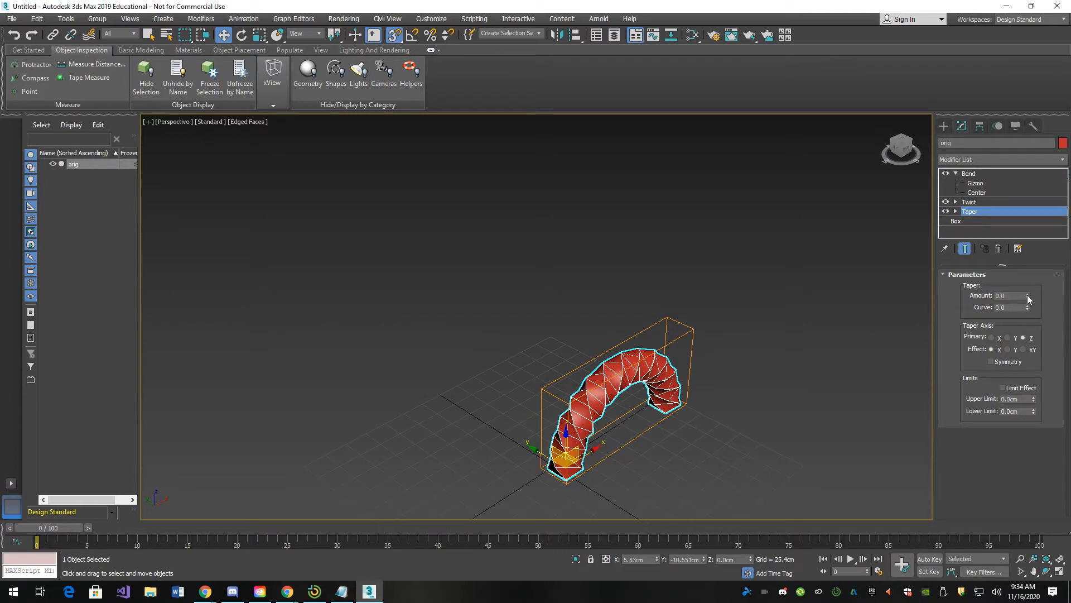
pyautogui.moveTo(1027, 295); pyautogui.dragTo(985, 169)
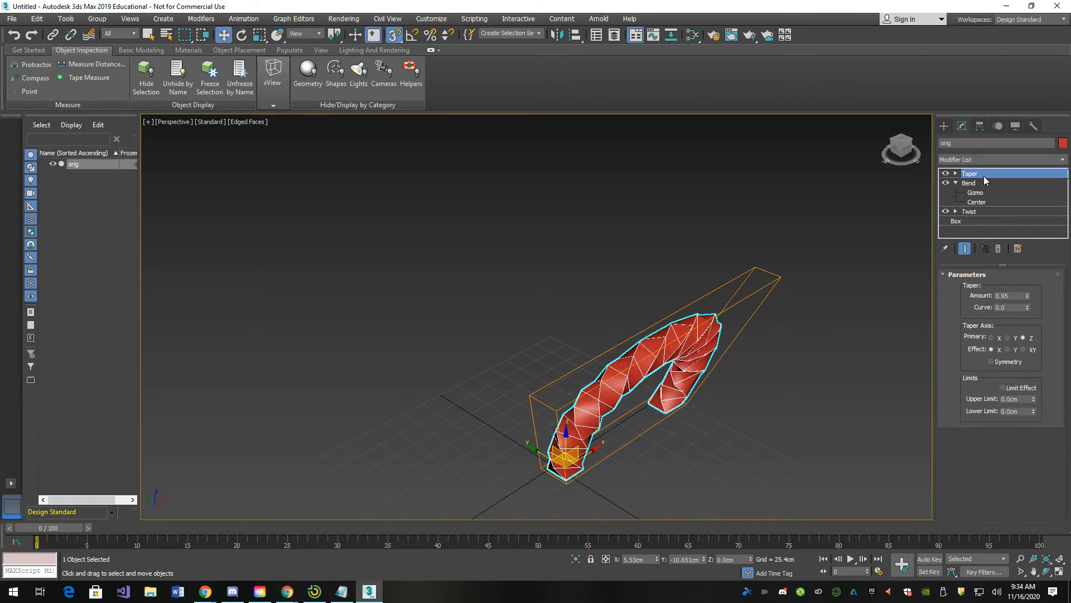
pyautogui.moveTo(985, 175); pyautogui.dragTo(984, 209)
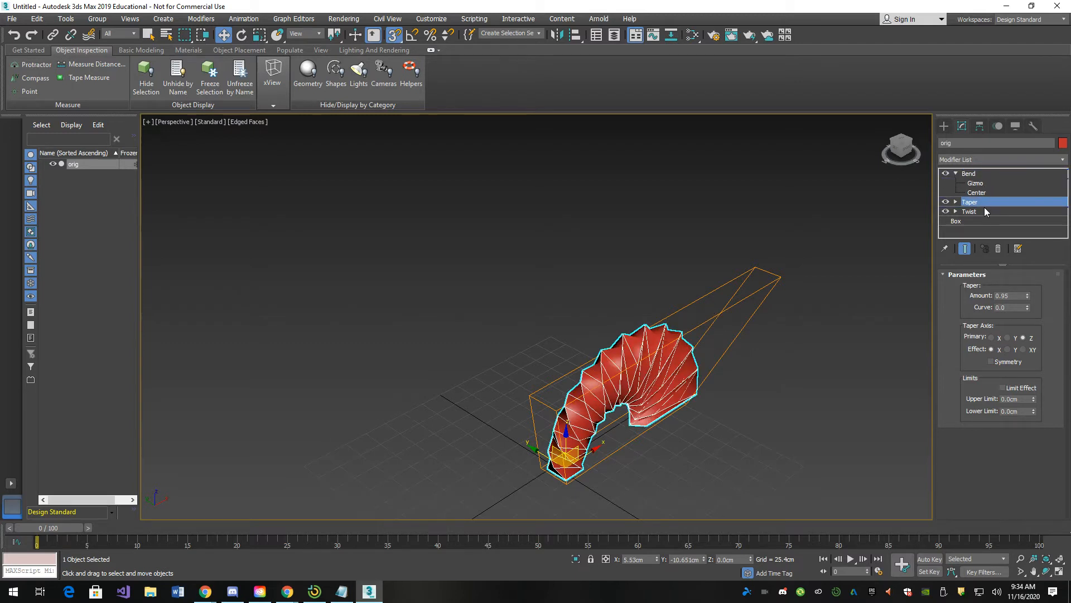
pyautogui.click(984, 200)
pyautogui.moveTo(980, 205); pyautogui.dragTo(983, 176)
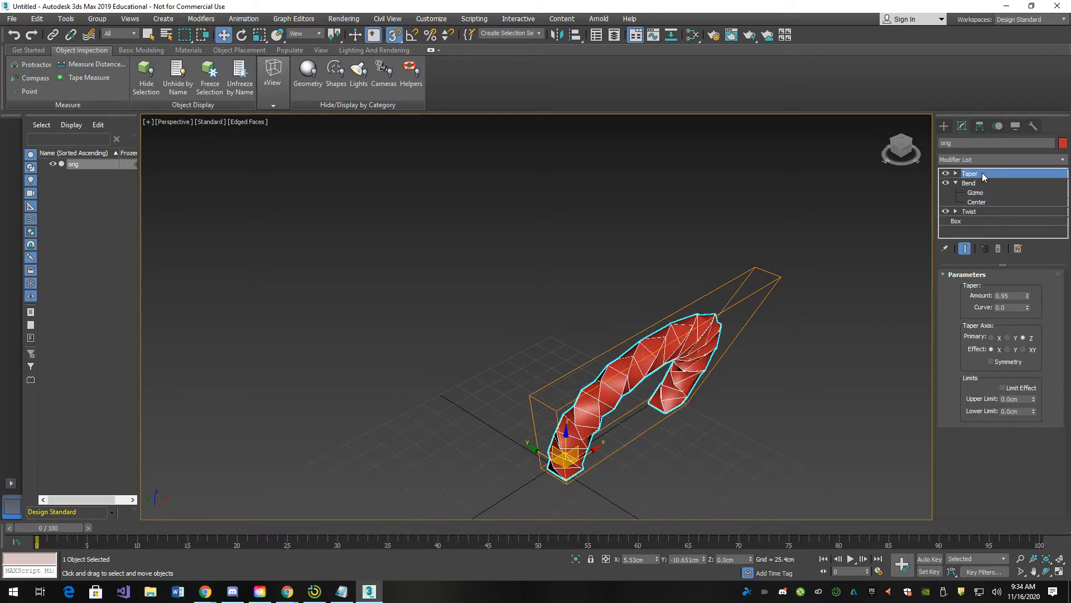
# Try Y as the Taper's primary axis and settle on X
pyautogui.click(1008, 337)
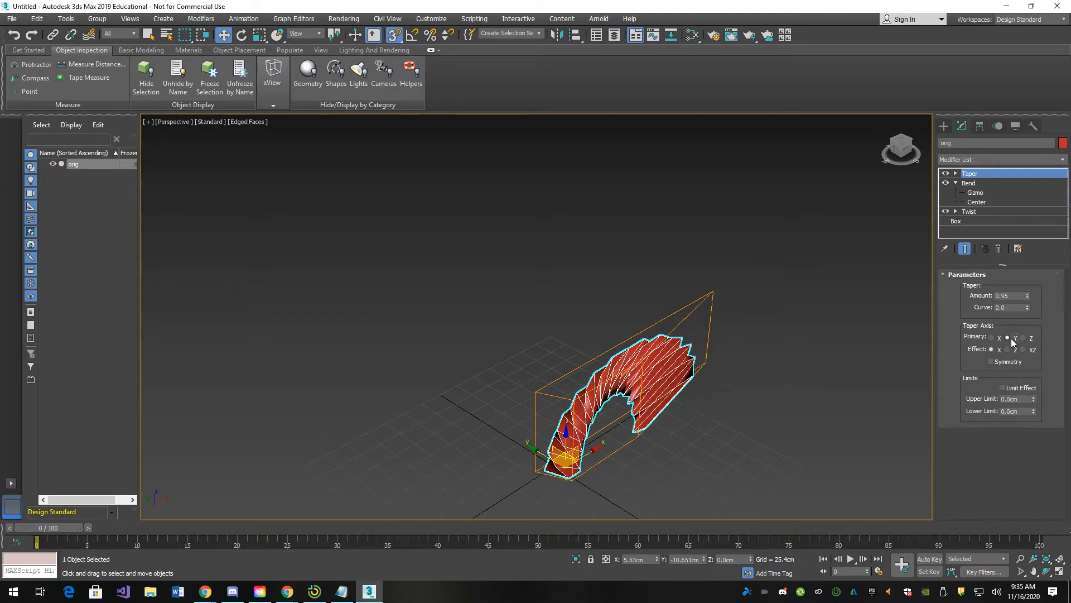
pyautogui.click(992, 338)
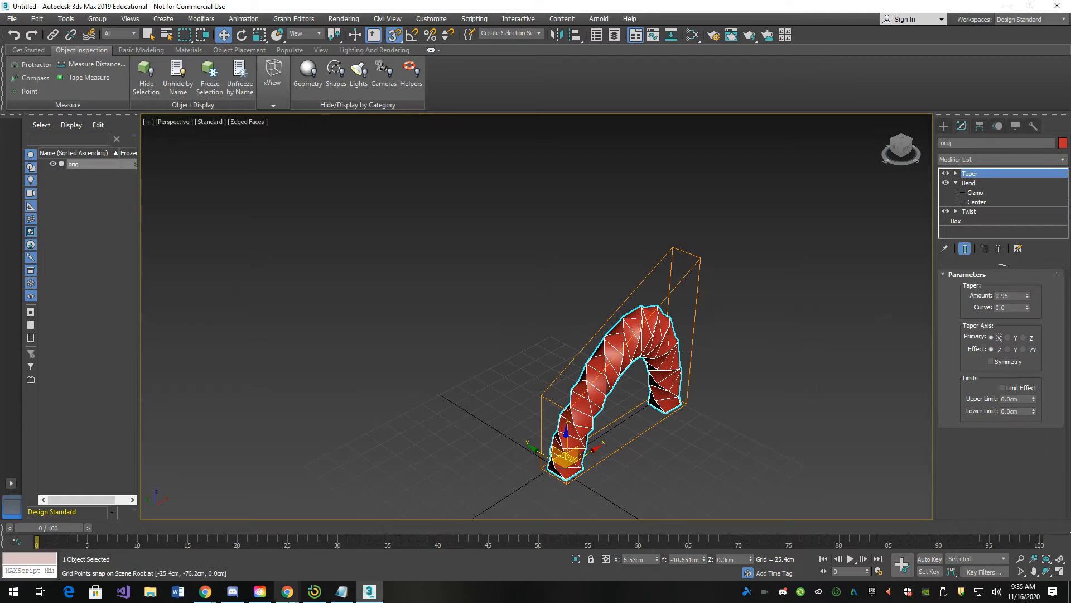
# Switch to Chrome and review the Arches assignment instructions and attachments in Google Classroom
pyautogui.moveTo(289, 595)
pyautogui.moveTo(268, 549)
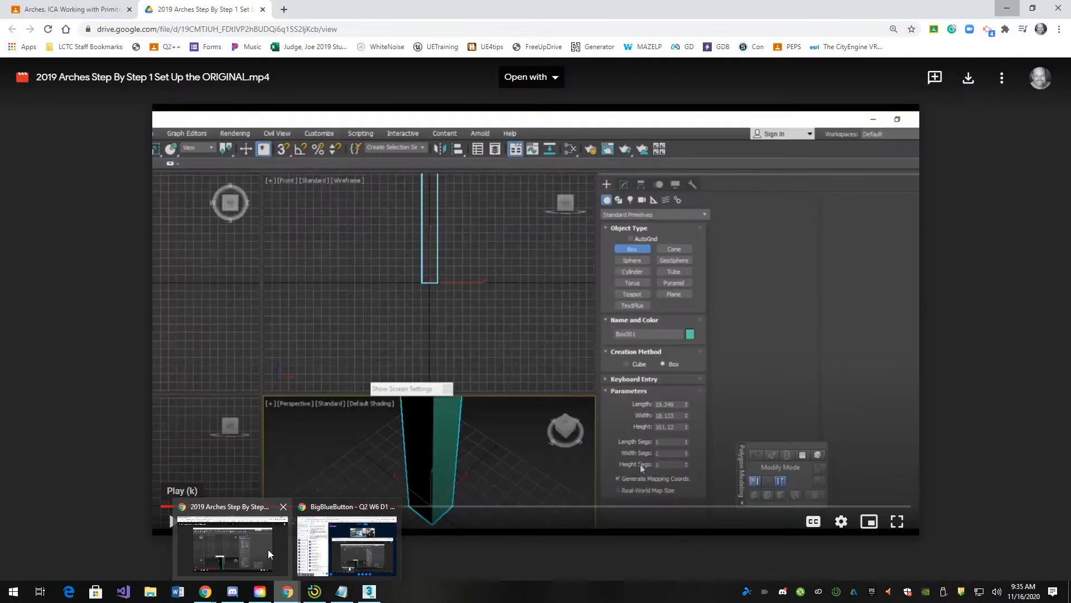
pyautogui.click(268, 548)
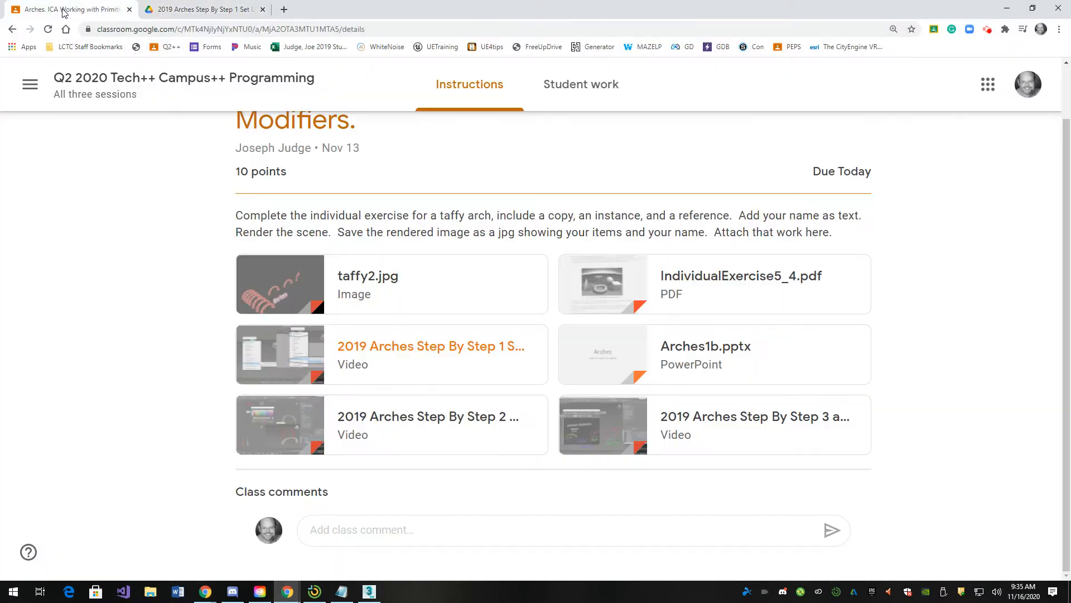
pyautogui.click(67, 9)
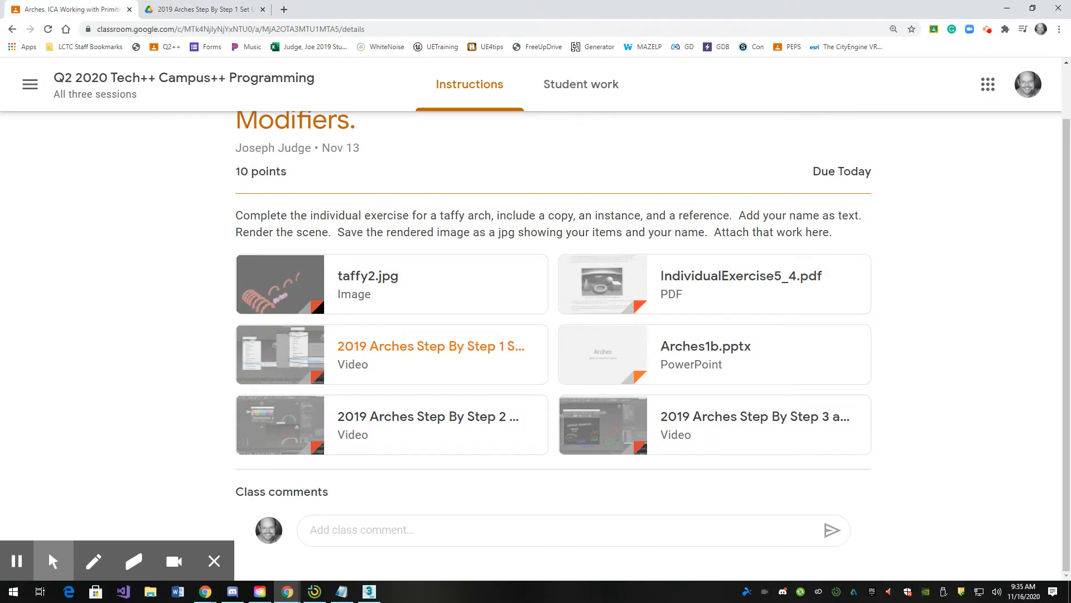
pyautogui.scroll(1, 468, 224)
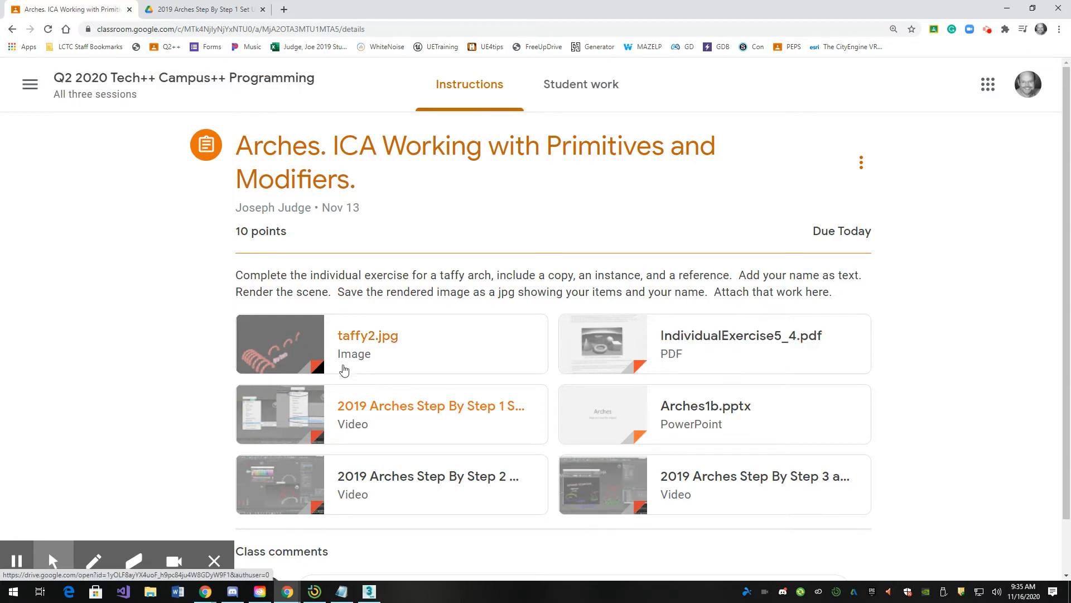
# Switch to LanSchool, examine the arch scene on student machine X133K-10 by remote control at the lowest quality, and end the session
pyautogui.click(316, 595)
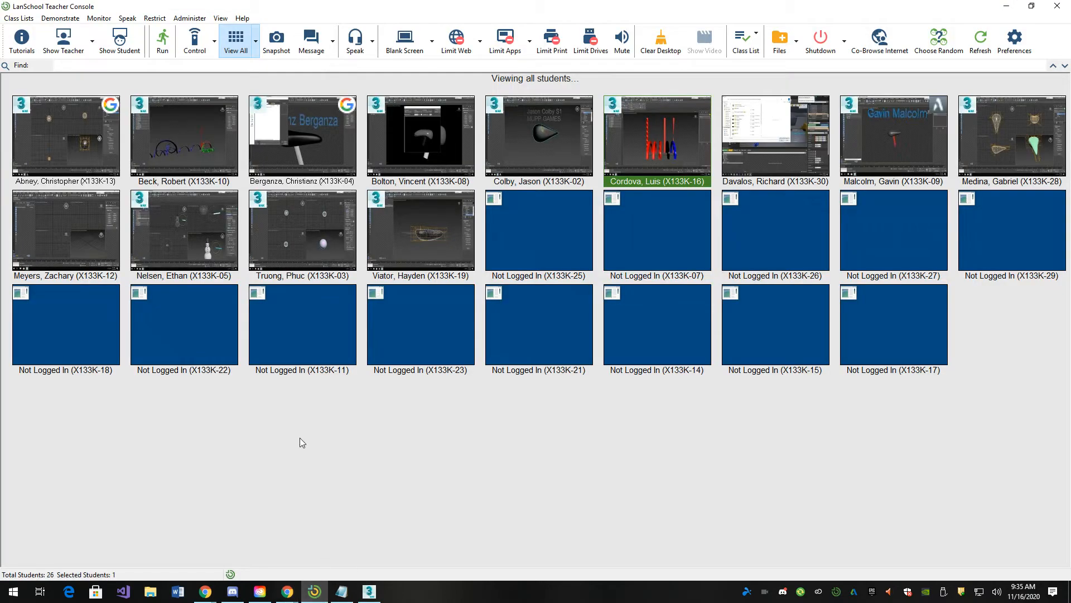
pyautogui.keyDown('ctrl'); pyautogui.click(191, 146); pyautogui.keyUp('ctrl')
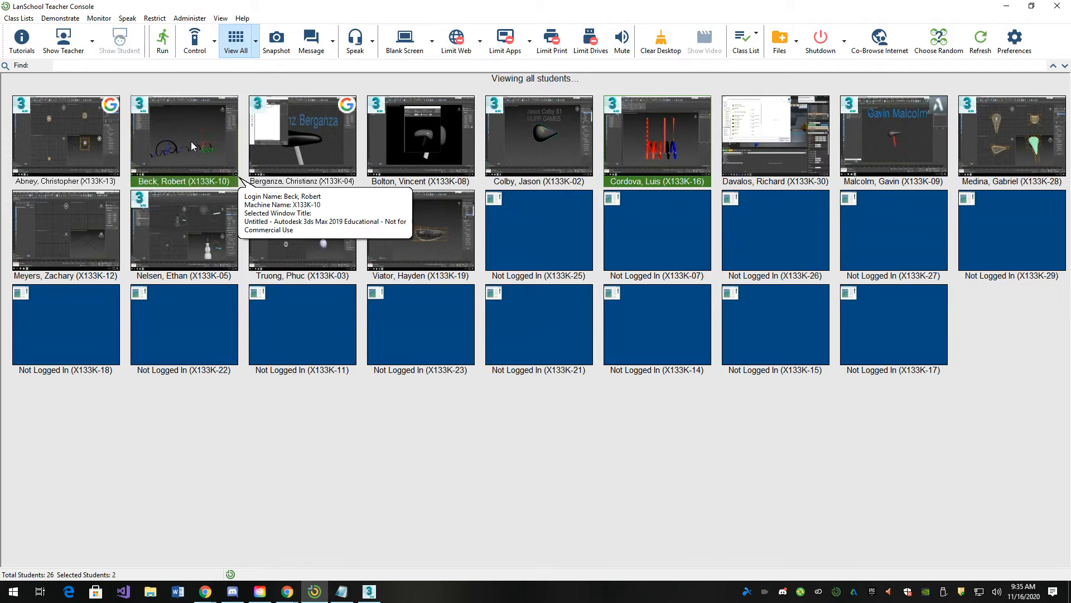
pyautogui.doubleClick(191, 142)
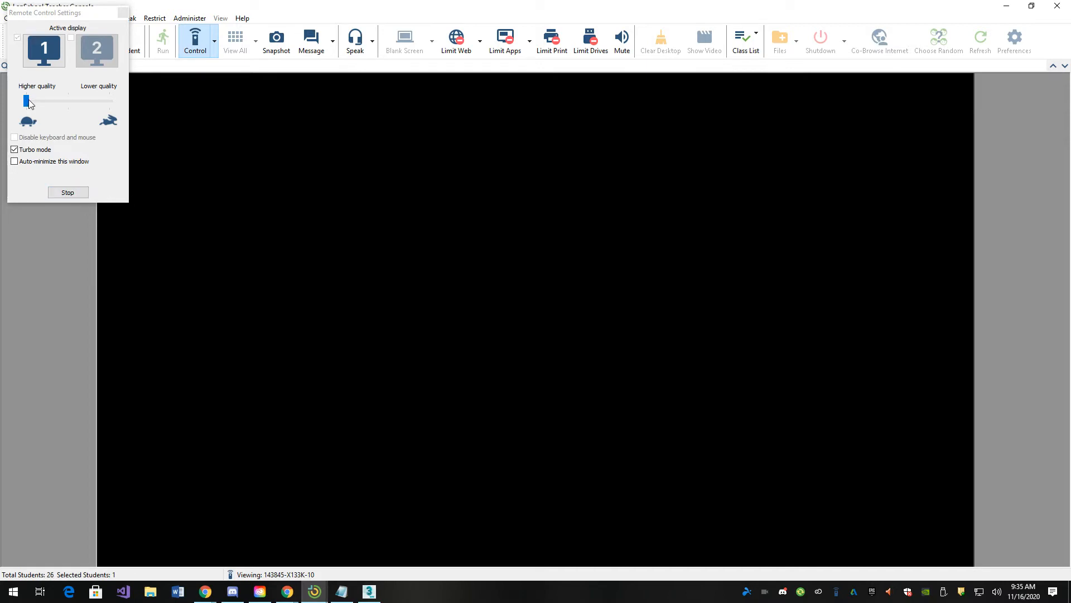
pyautogui.moveTo(26, 101); pyautogui.dragTo(99, 102)
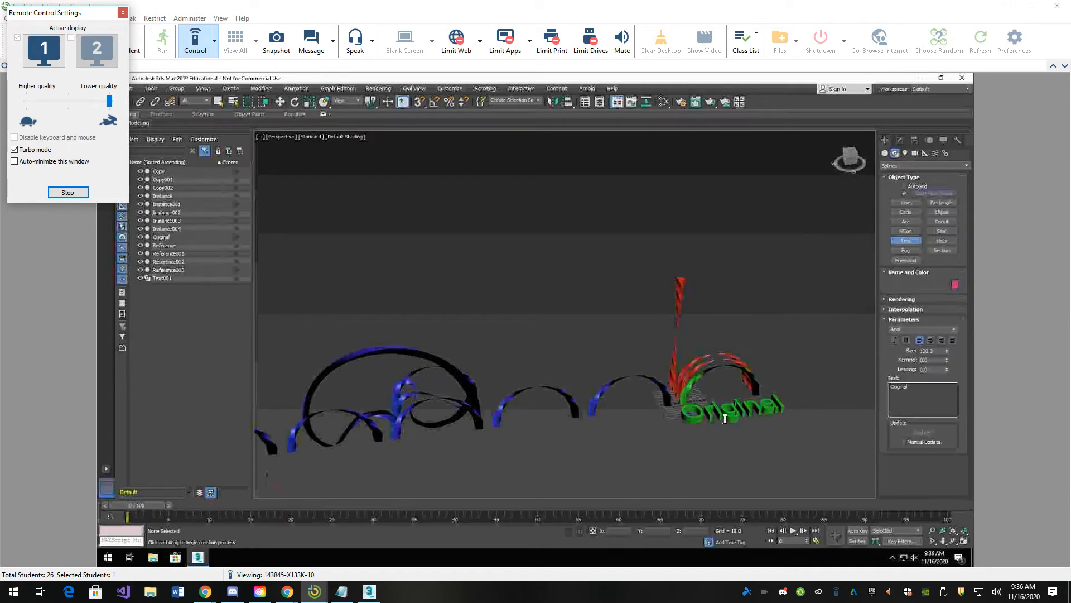
pyautogui.write('COPY')
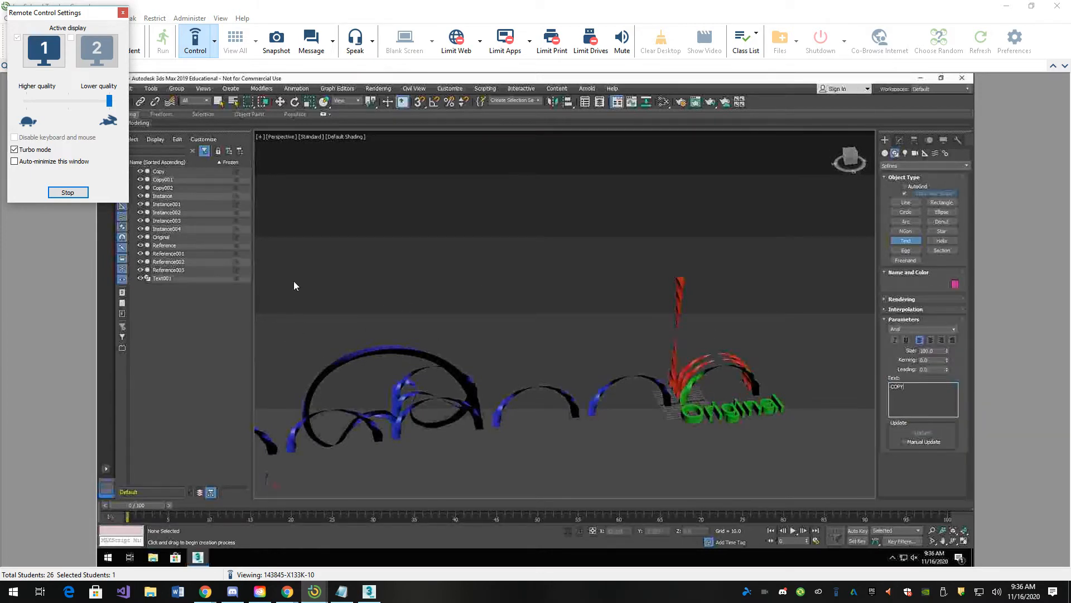
pyautogui.click(286, 259)
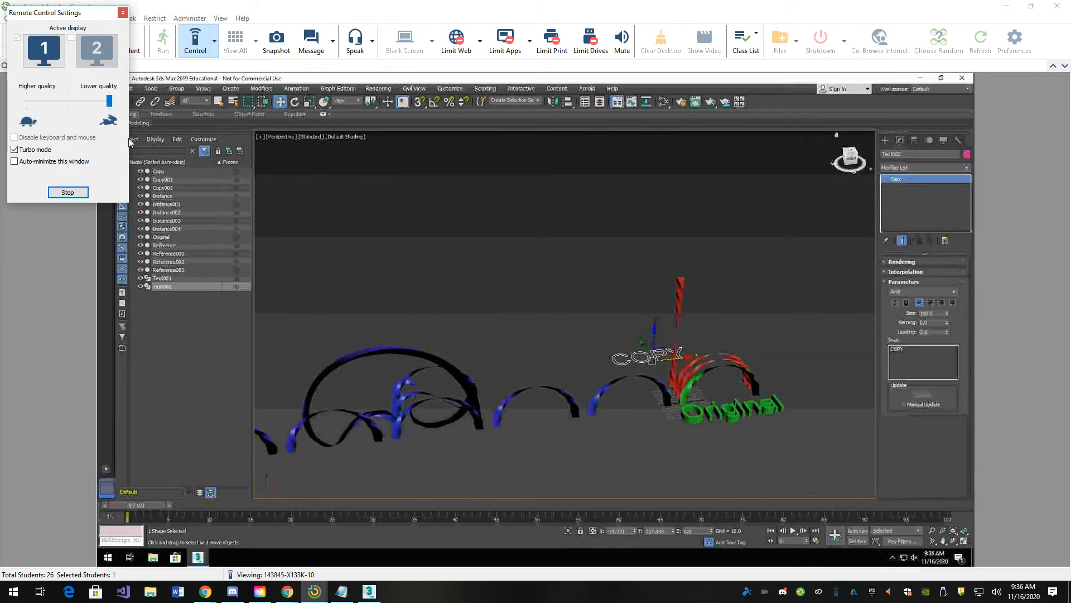
pyautogui.click(68, 192)
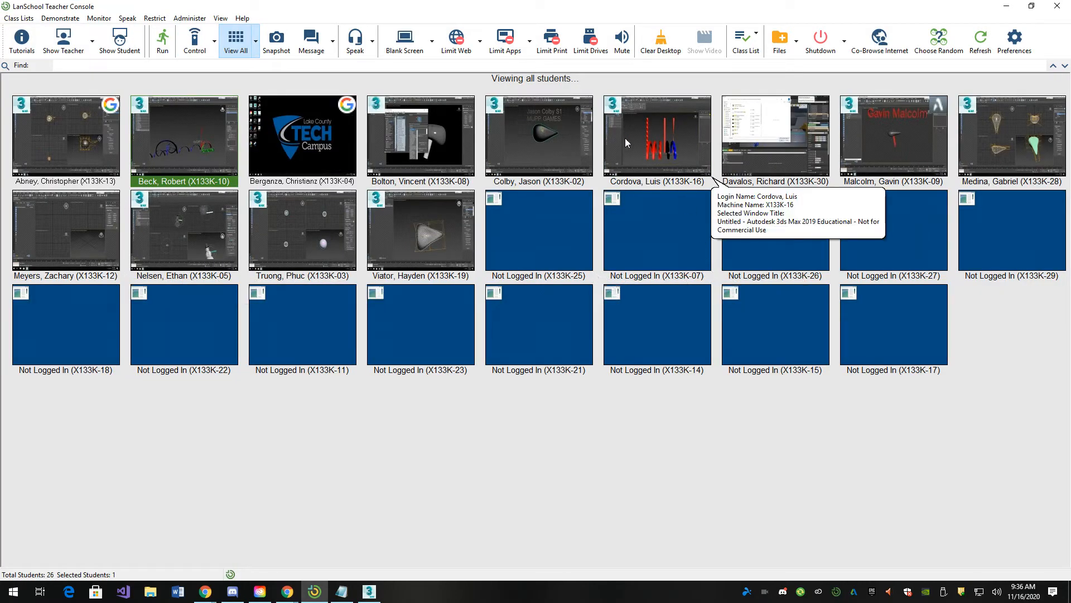
# Examine the Twizzler scene on student machine X133K-16 by remote control and end the session
pyautogui.doubleClick(662, 141)
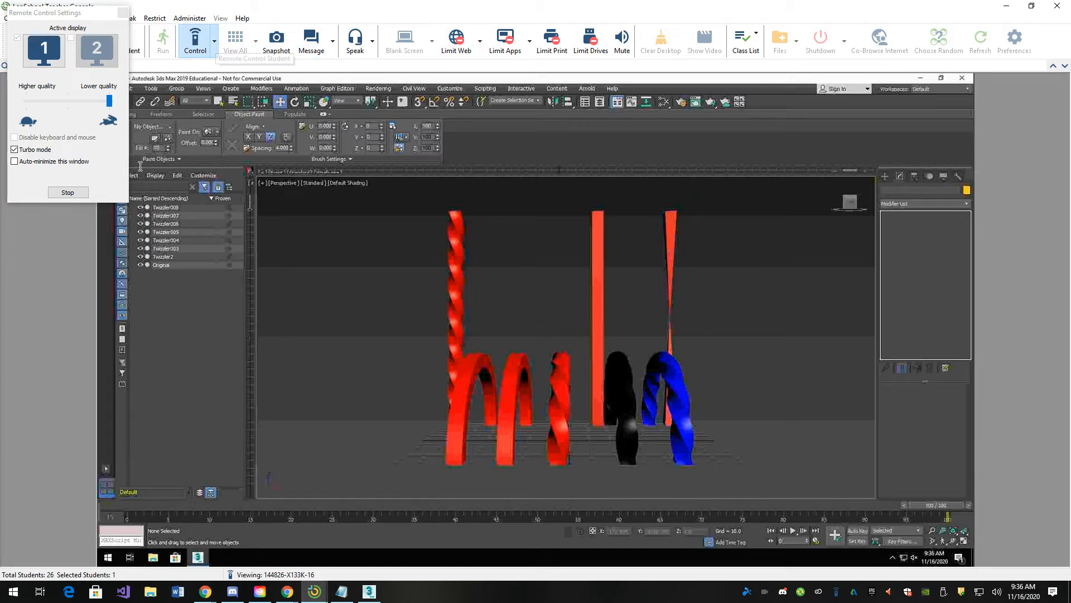
pyautogui.click(82, 192)
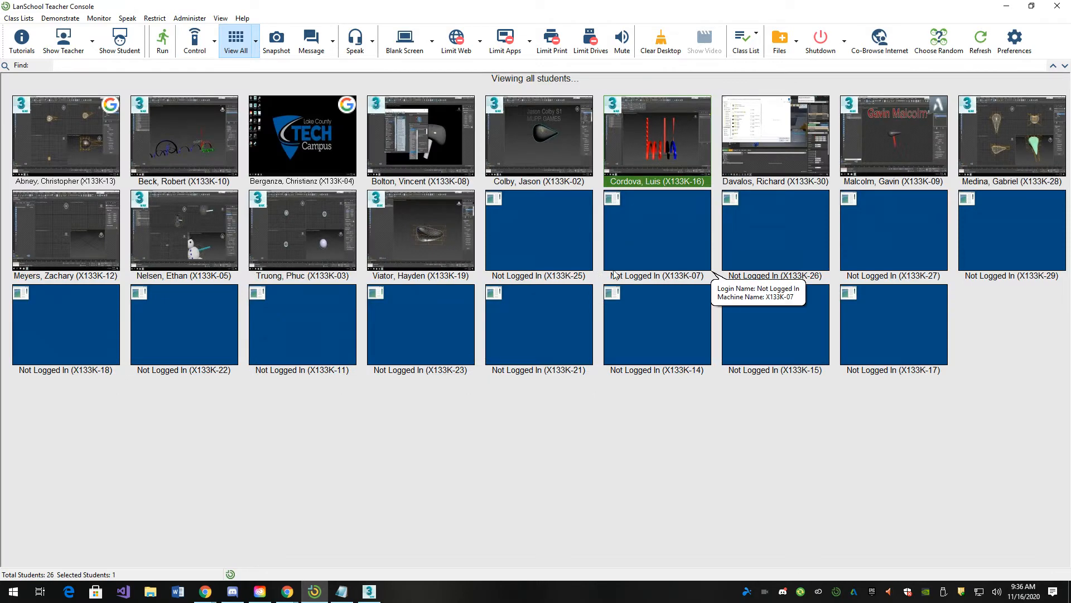
pyautogui.click(512, 434)
pyautogui.moveTo(451, 218)
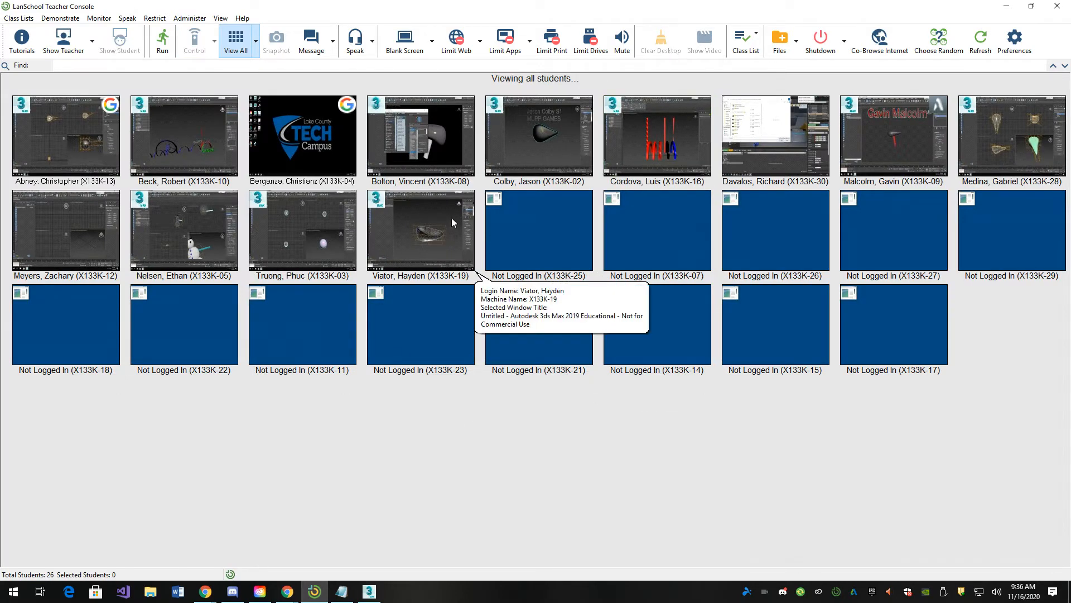
pyautogui.click(452, 222)
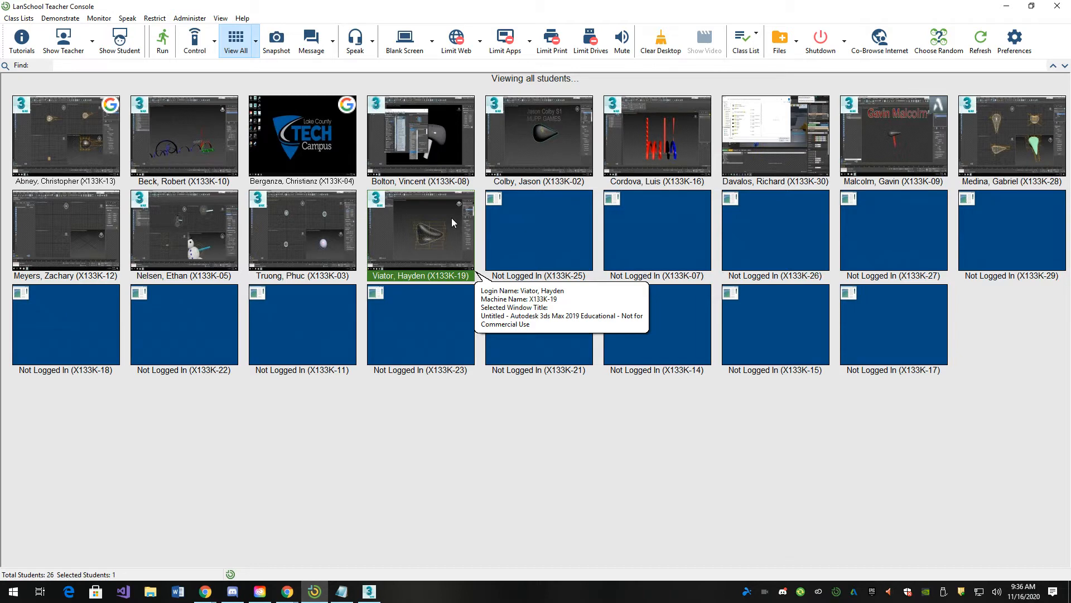
pyautogui.keyDown('ctrl'); pyautogui.click(332, 235); pyautogui.keyUp('ctrl')
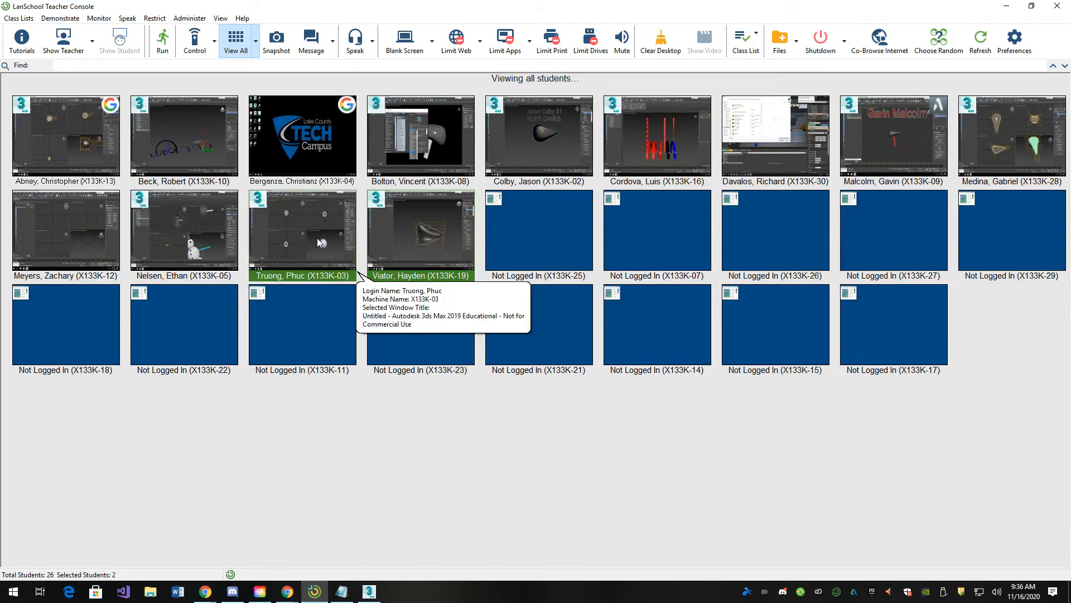
pyautogui.keyDown('ctrl'); pyautogui.click(396, 224); pyautogui.keyUp('ctrl')
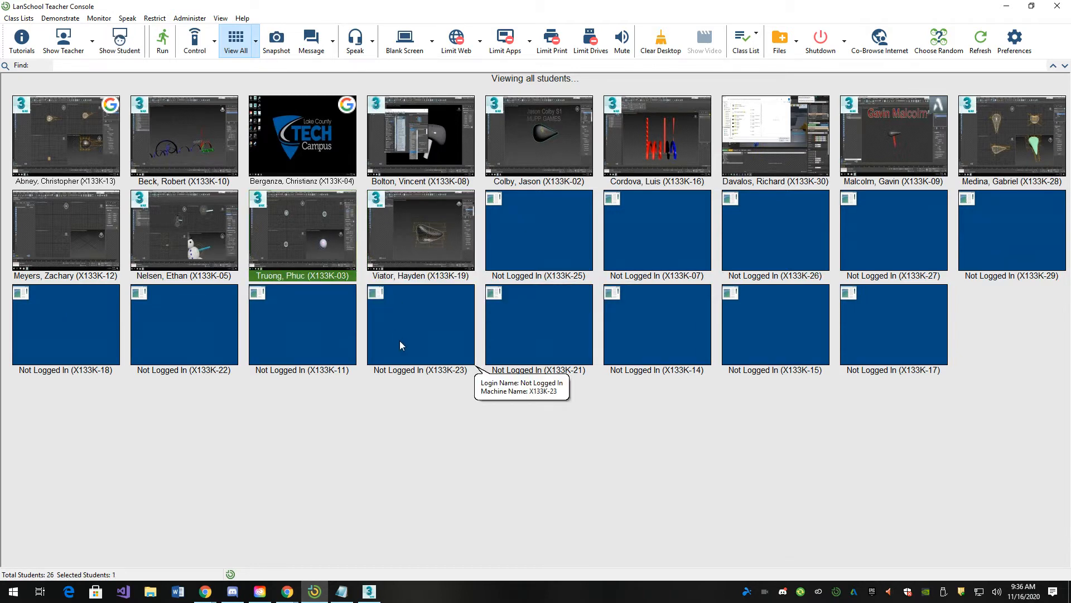
# Switch back to 3ds Max and clone the orig arch as a Copy named coppy at about X 25.4 cm, Y 152.4 cm
pyautogui.click(369, 590)
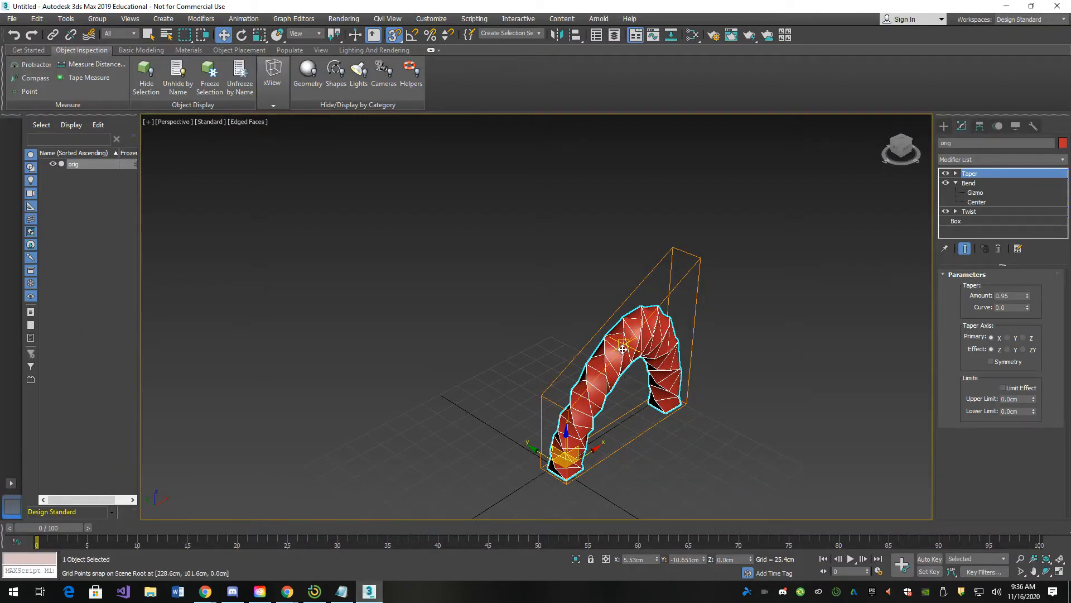
pyautogui.click(973, 221)
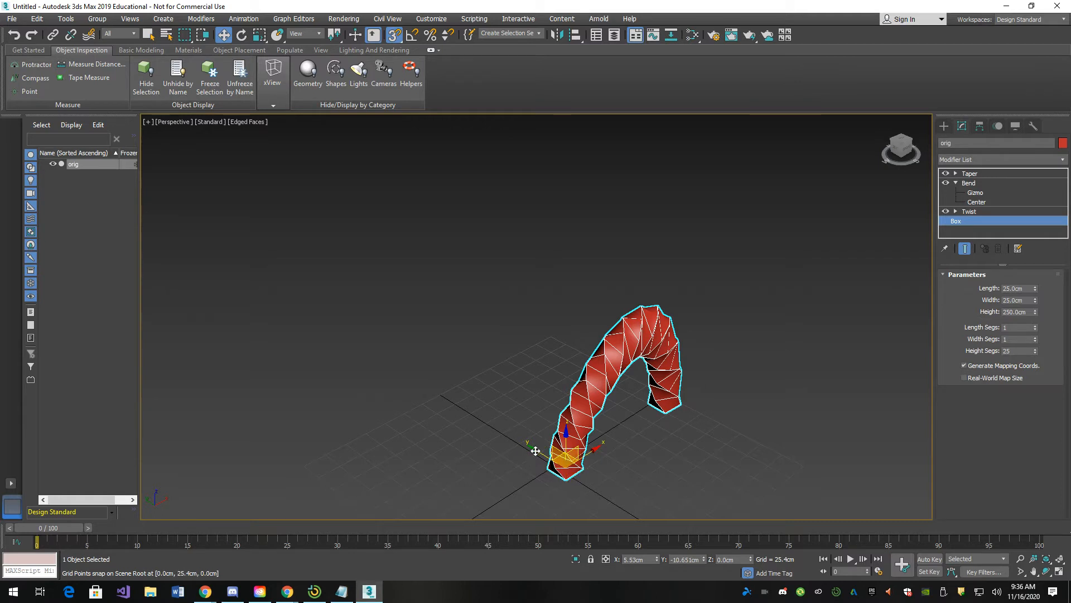
pyautogui.keyDown('shift'); pyautogui.moveTo(535, 451); pyautogui.dragTo(465, 396); pyautogui.keyUp('shift')
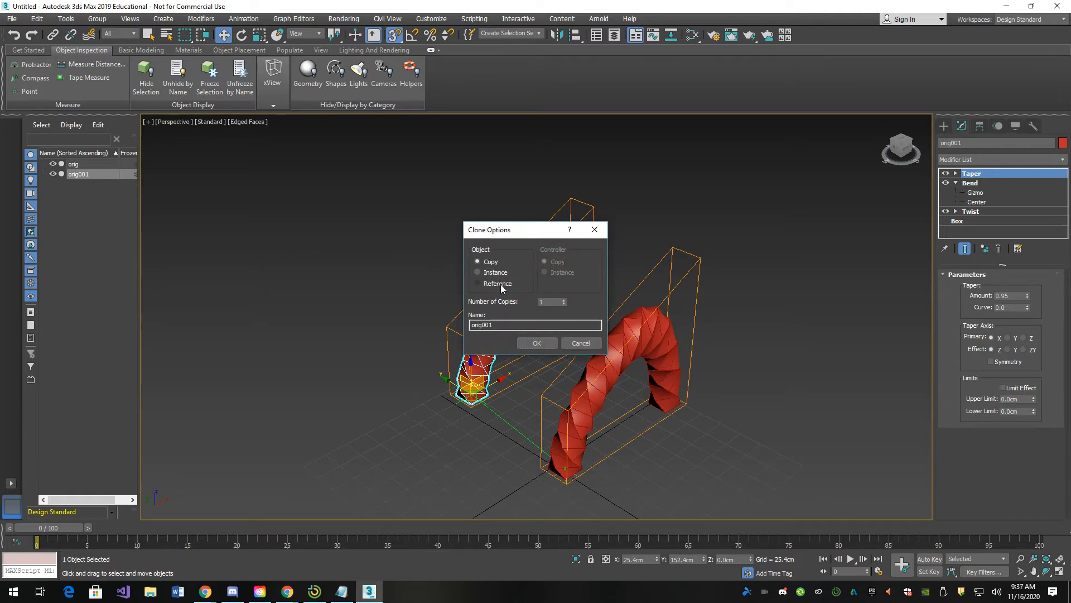
pyautogui.moveTo(511, 325); pyautogui.dragTo(373, 314)
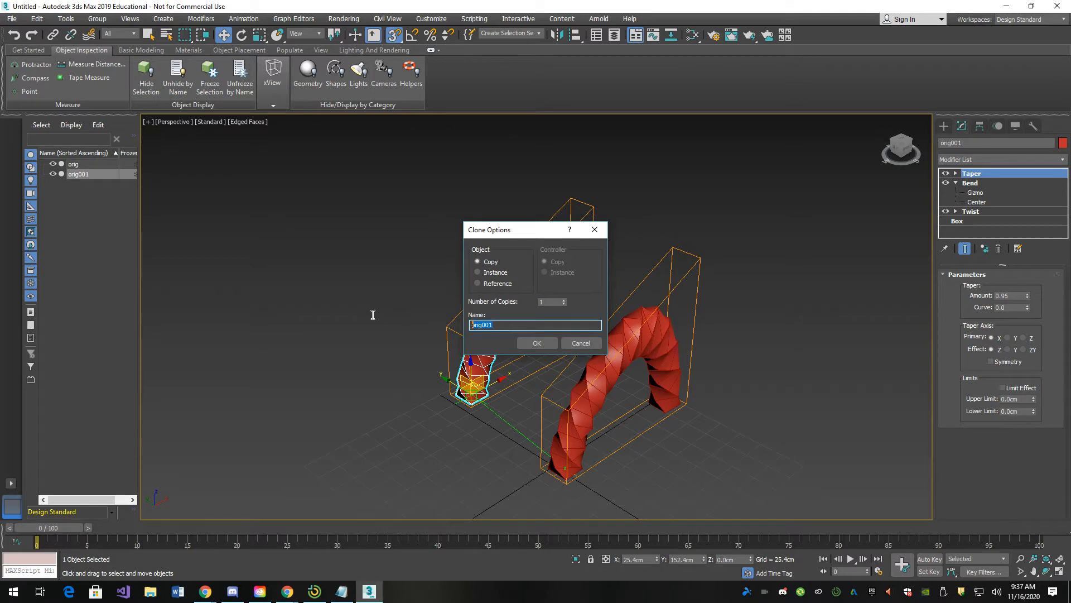
pyautogui.write('c')
pyautogui.write('op[y')
pyautogui.press('BackSpace')
pyautogui.press('BackSpace')
pyautogui.write('py')
pyautogui.press('Return')
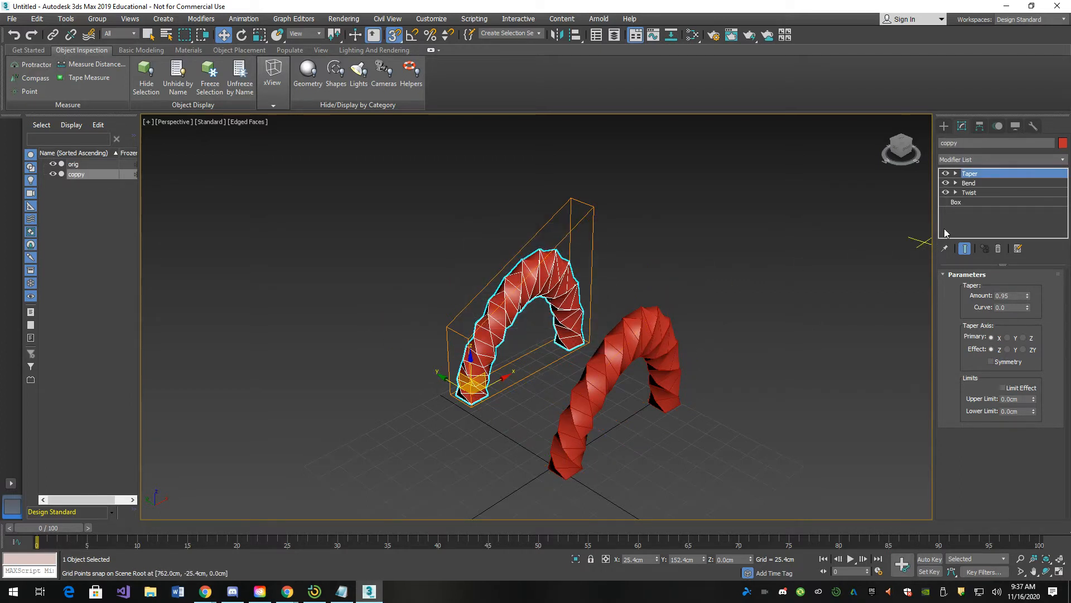
# Disable the Bend modifier on coppy to compare its shape, and enable it again
pyautogui.click(945, 183)
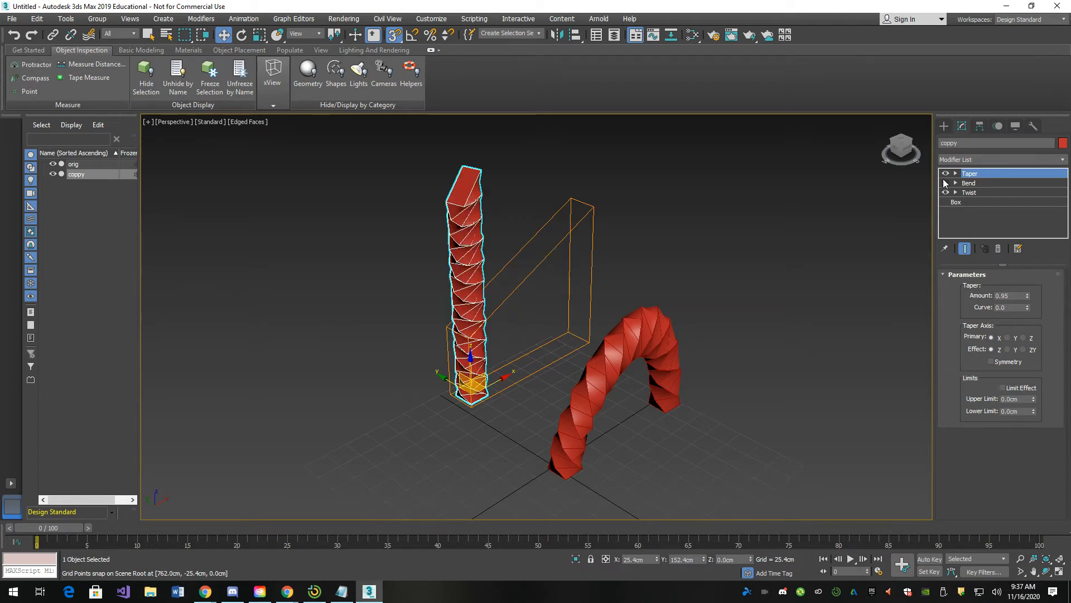
pyautogui.click(945, 183)
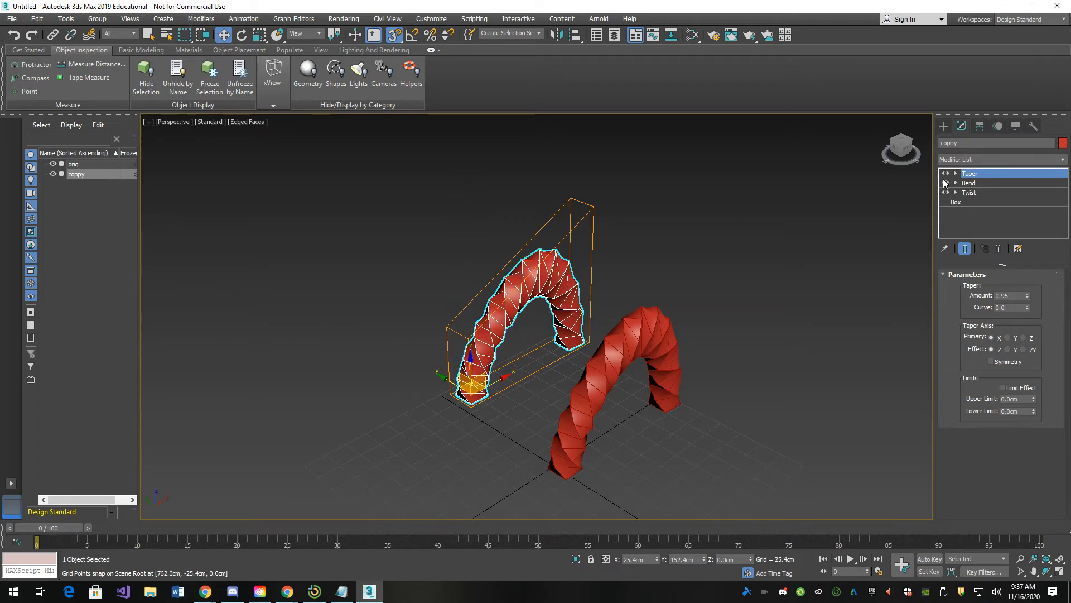
# Clone the orig arch as an Instance at about X 62.9 cm, Y -111.7 cm, Z -53.5 cm
pyautogui.click(580, 420)
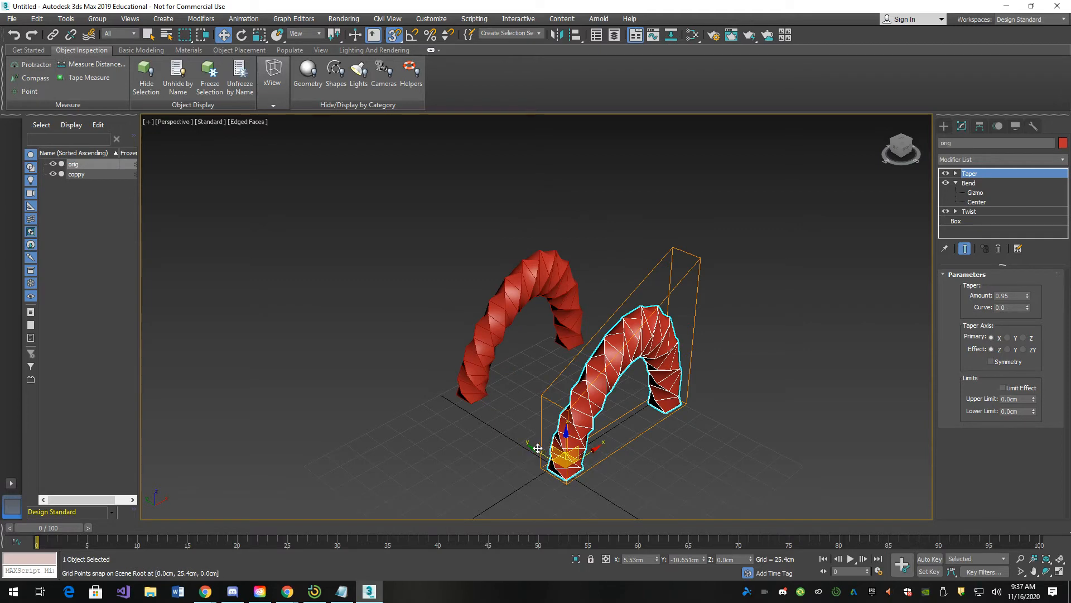
pyautogui.moveTo(535, 448)
pyautogui.keyDown('shift'); pyautogui.mouseDown()
pyautogui.moveTo(626, 490)
pyautogui.moveTo(677, 530)
pyautogui.mouseUp(); pyautogui.keyUp('shift')
pyautogui.click(493, 273)
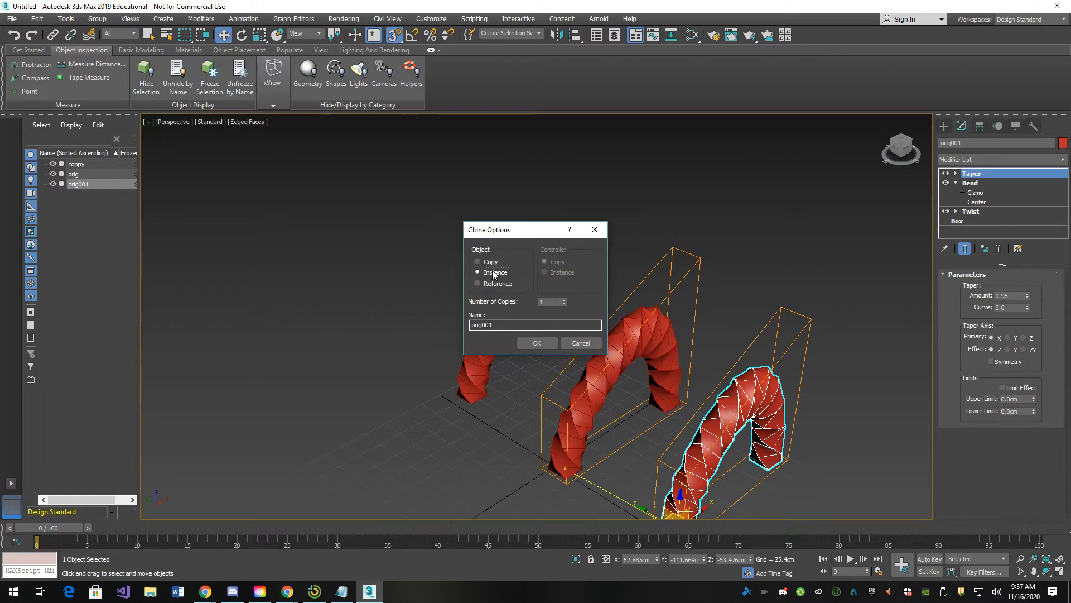
pyautogui.click(530, 342)
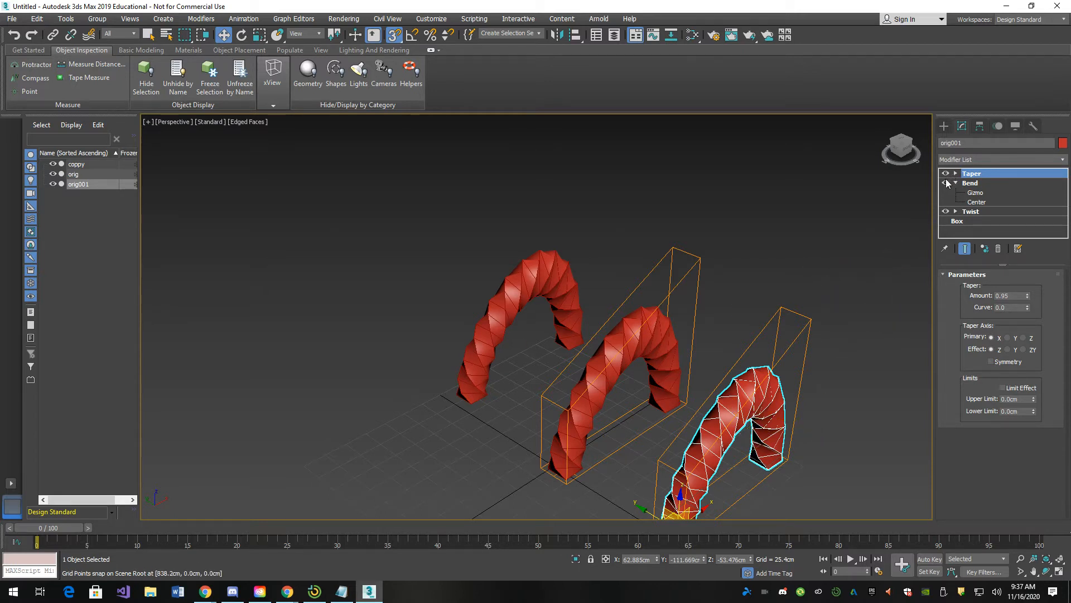
# Switch the Twist modifier on the orig001 instance off and on repeatedly to compare its effect on the linked arches
pyautogui.click(946, 211)
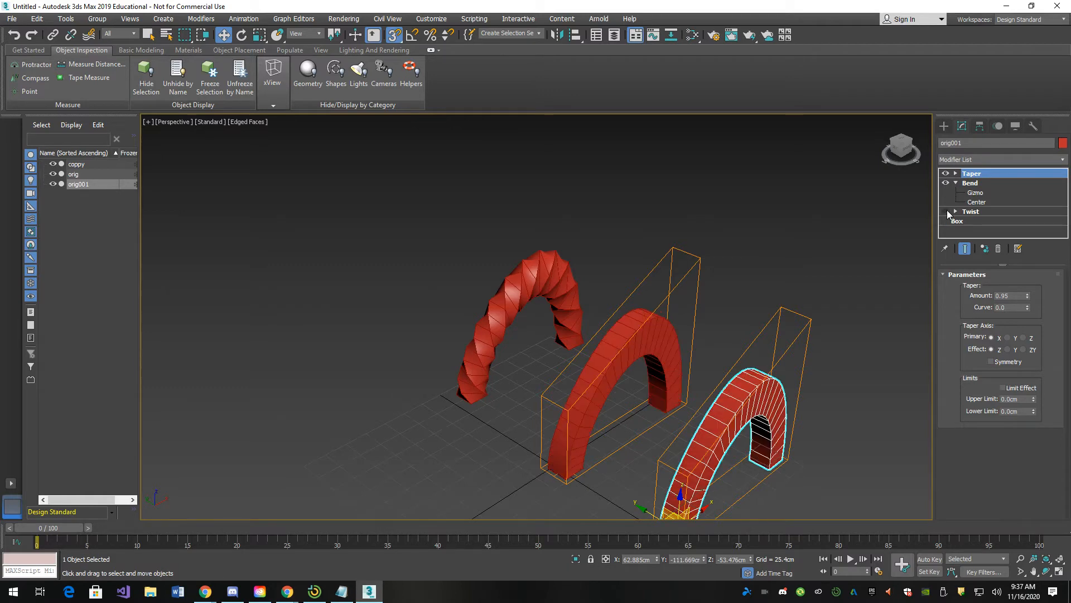
pyautogui.click(946, 212)
pyautogui.click(946, 212)
pyautogui.click(946, 211)
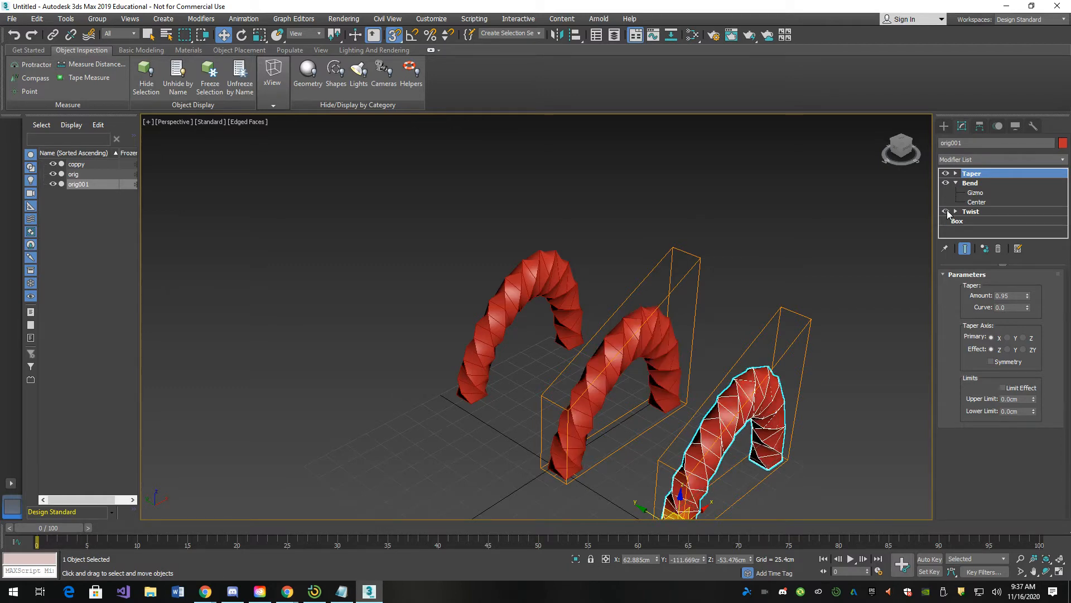
pyautogui.click(946, 211)
pyautogui.click(946, 211)
pyautogui.click(946, 212)
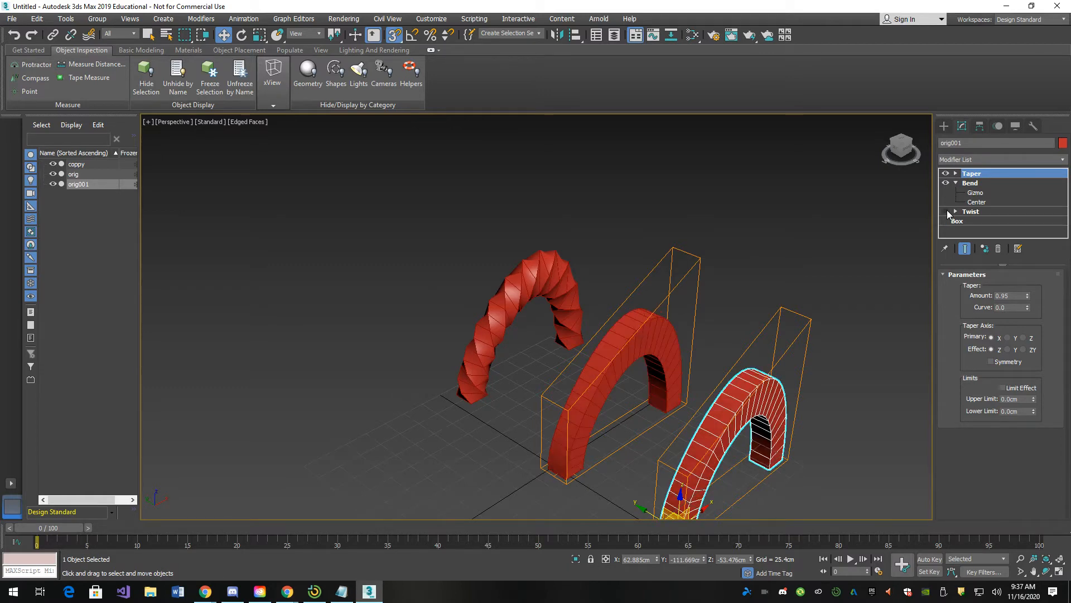
pyautogui.click(946, 212)
pyautogui.click(946, 211)
pyautogui.click(946, 211)
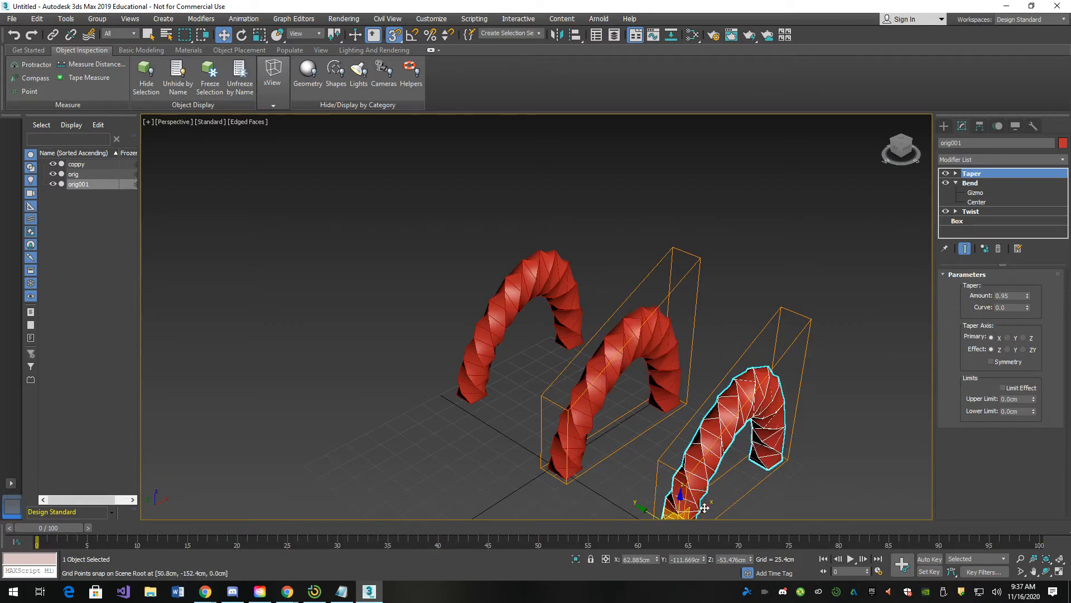
# Clone the orig001 arch as a Reference at about X 304.8 cm, Y -152.4 cm, Z 0 cm
pyautogui.moveTo(704, 508); pyautogui.dragTo(802, 435)
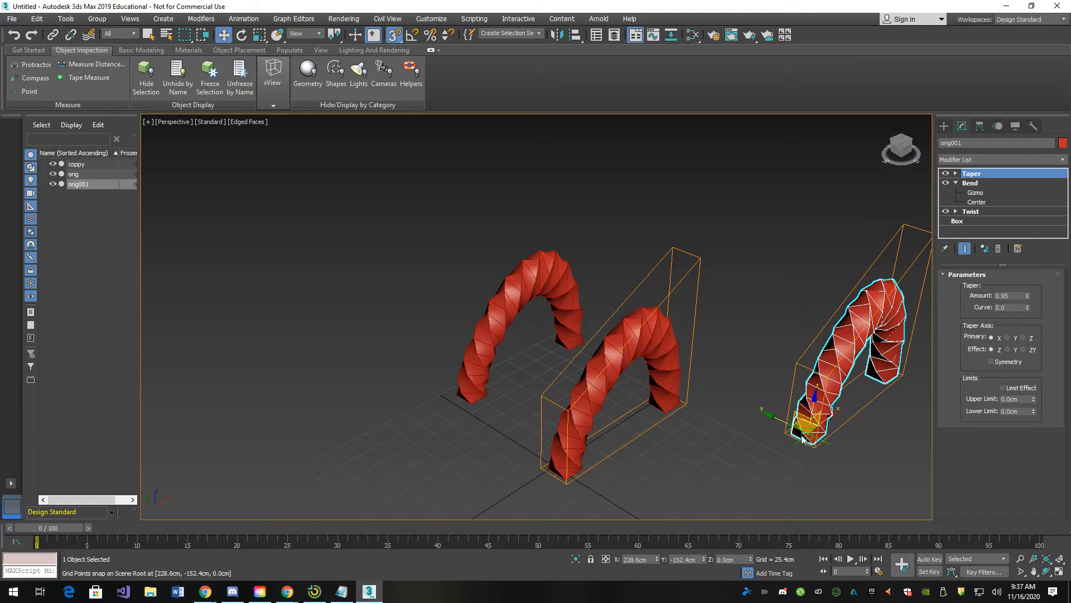
pyautogui.hotkey('ctrl', 'z')
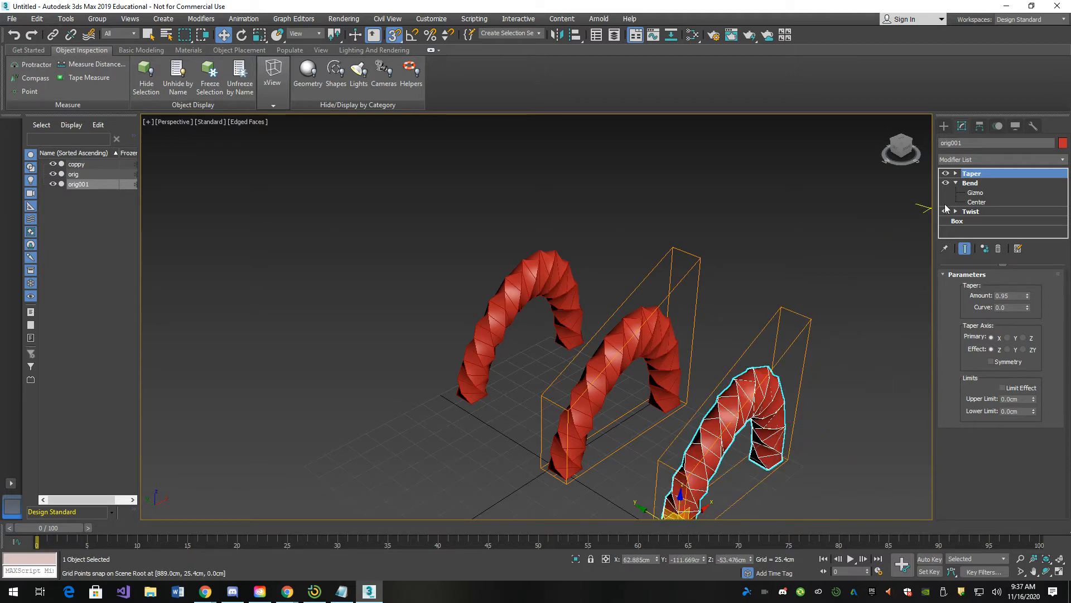
pyautogui.click(971, 222)
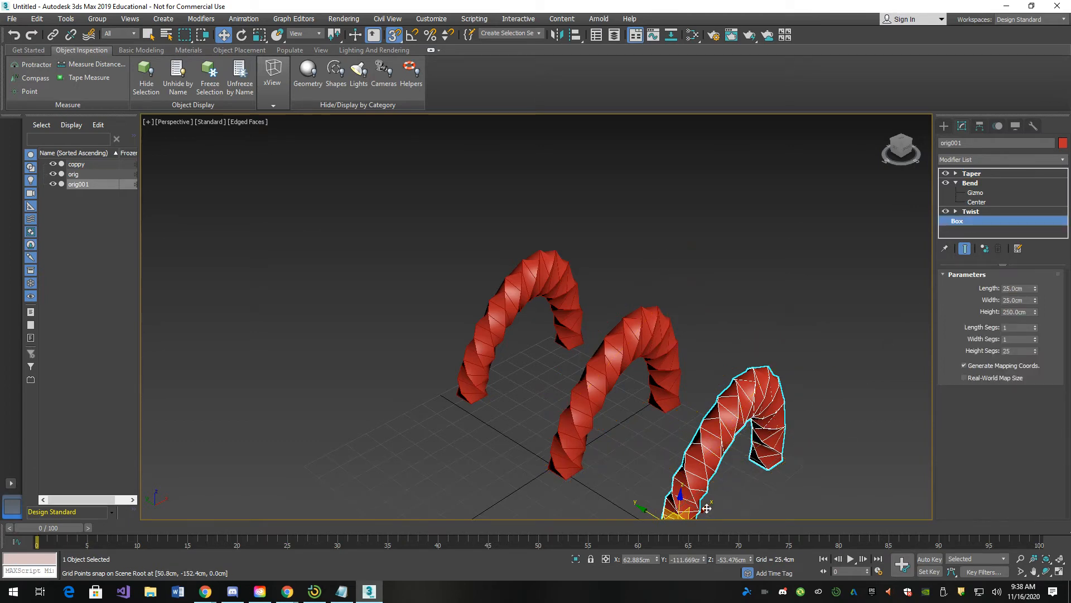
pyautogui.moveTo(707, 508)
pyautogui.keyDown('shift'); pyautogui.mouseDown()
pyautogui.moveTo(753, 454)
pyautogui.moveTo(818, 426)
pyautogui.moveTo(847, 398)
pyautogui.mouseUp(); pyautogui.keyUp('shift')
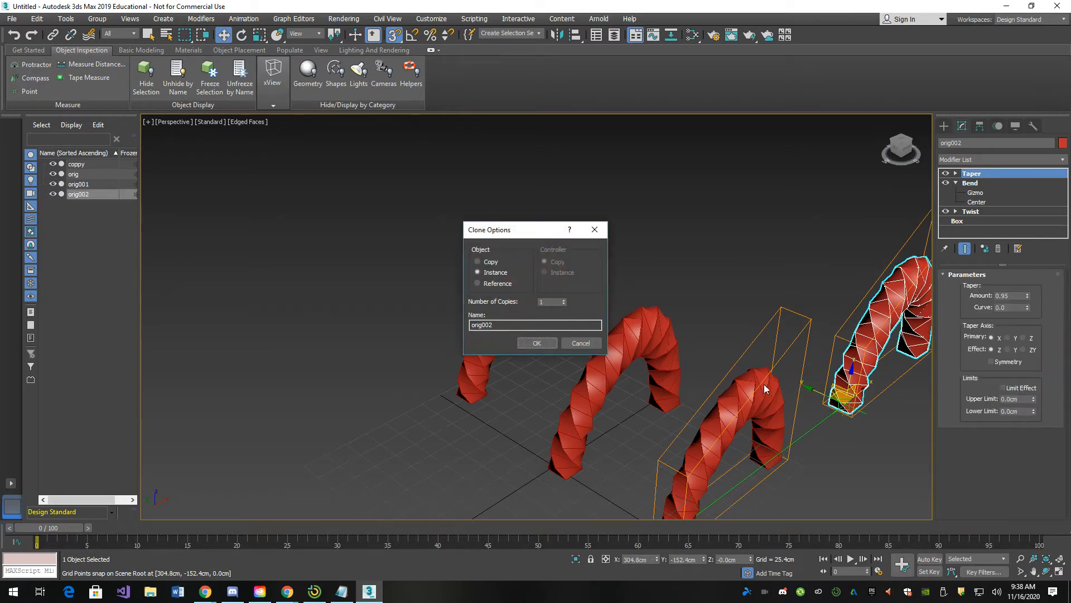
pyautogui.click(494, 283)
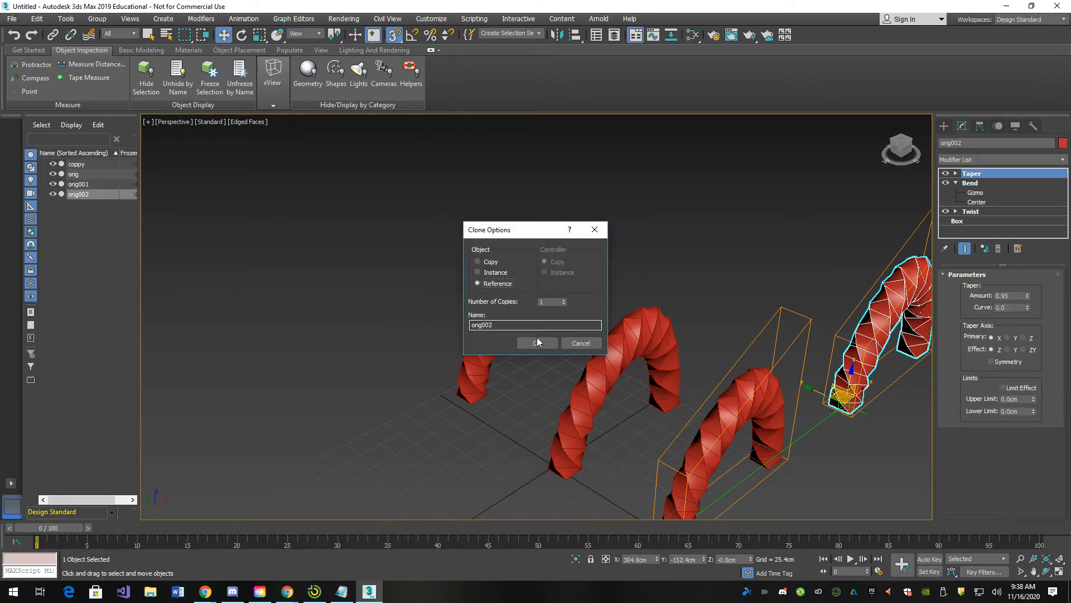
pyautogui.click(537, 342)
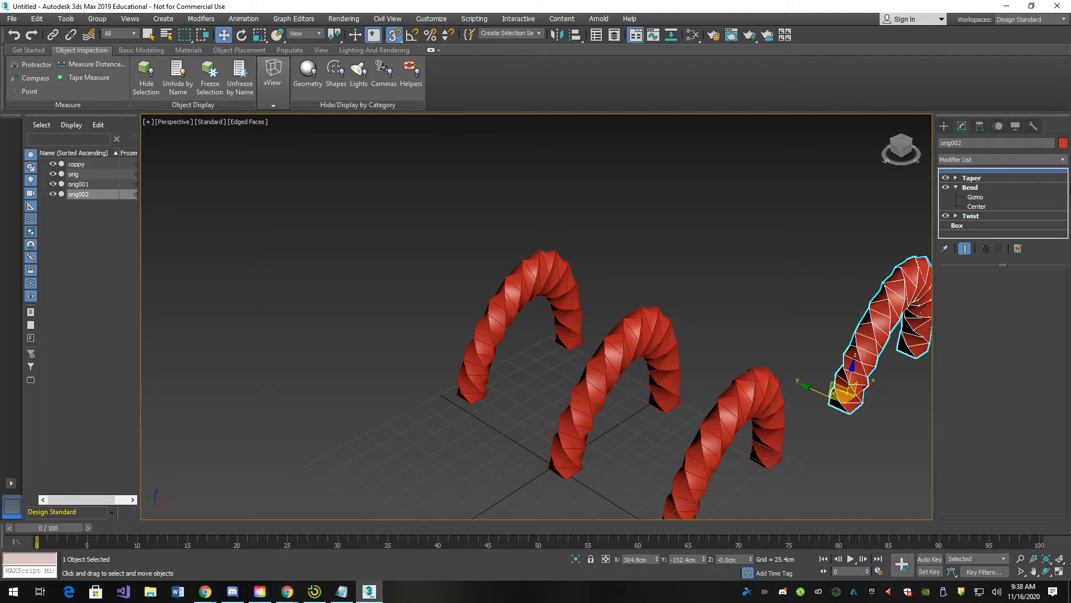
# Add a TurboSmooth modifier to the top of the reference arch's modifier stack
pyautogui.click(989, 160)
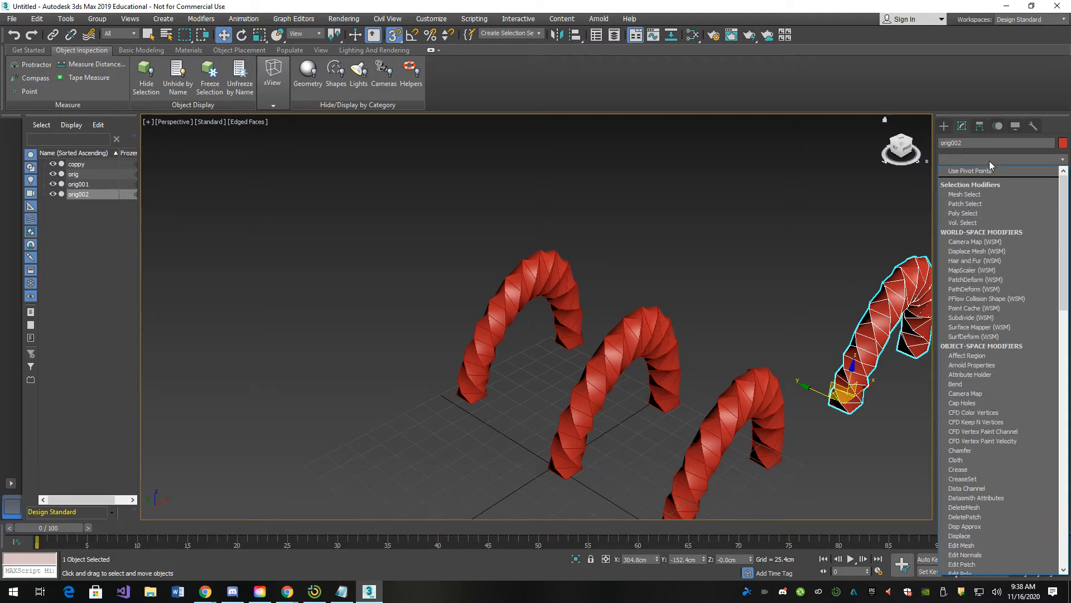
pyautogui.write('tu')
pyautogui.press('Return')
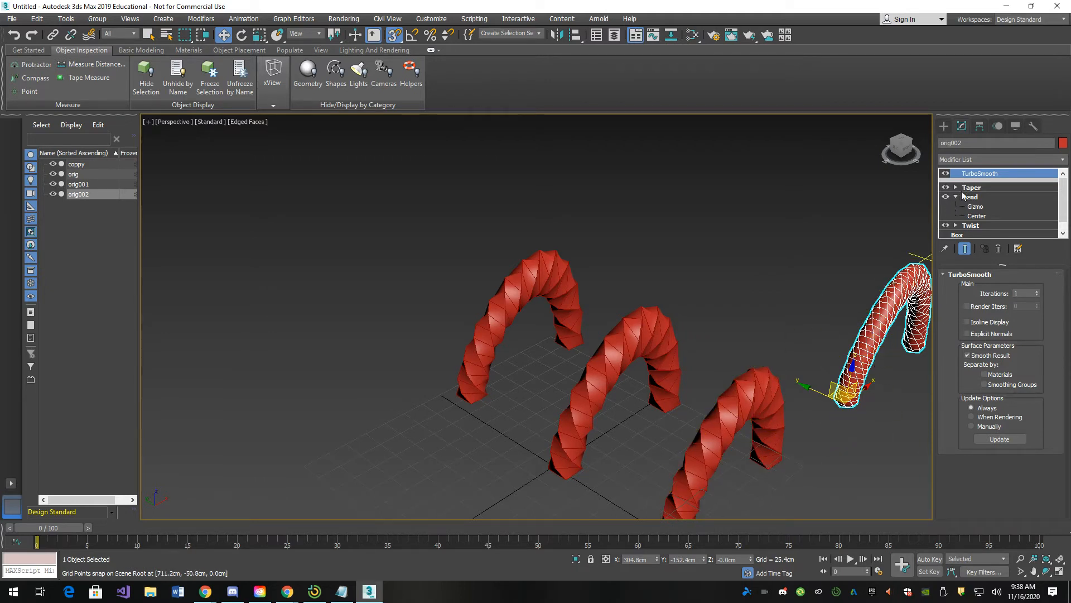
# Switch the shared Bend modifier off and on from the reference arch to compare its effect on the linked arches
pyautogui.click(946, 196)
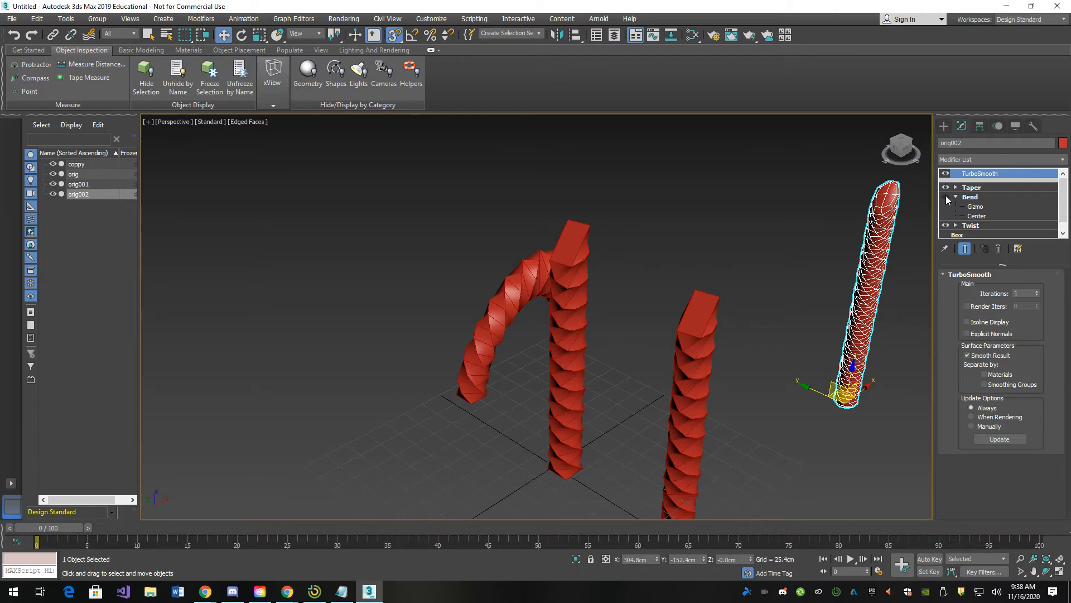
pyautogui.click(946, 196)
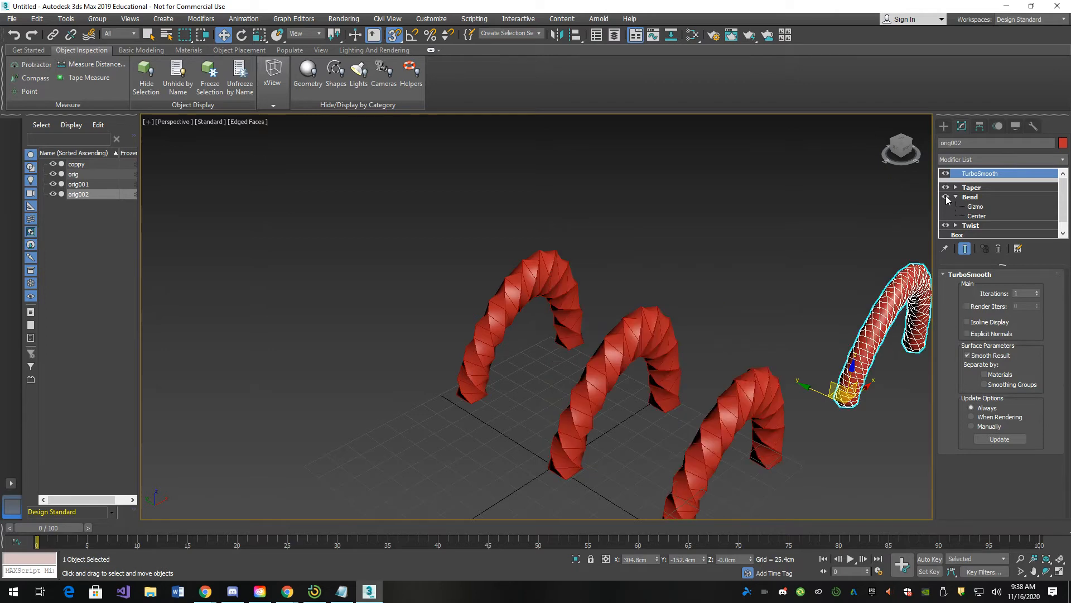
pyautogui.click(946, 197)
pyautogui.click(945, 196)
pyautogui.click(946, 196)
pyautogui.click(946, 196)
pyautogui.click(946, 196)
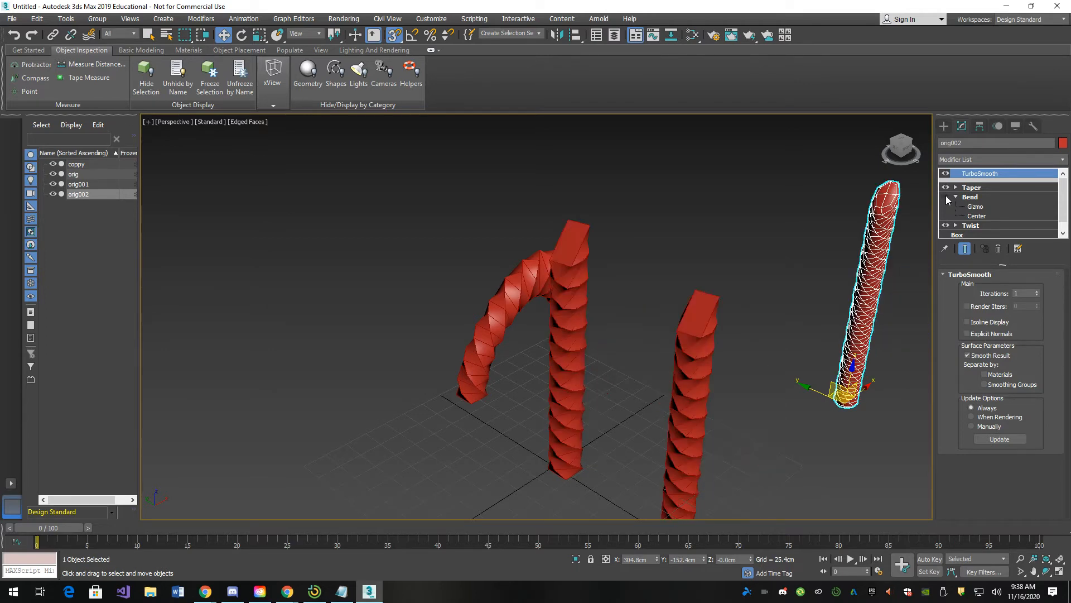
pyautogui.click(945, 196)
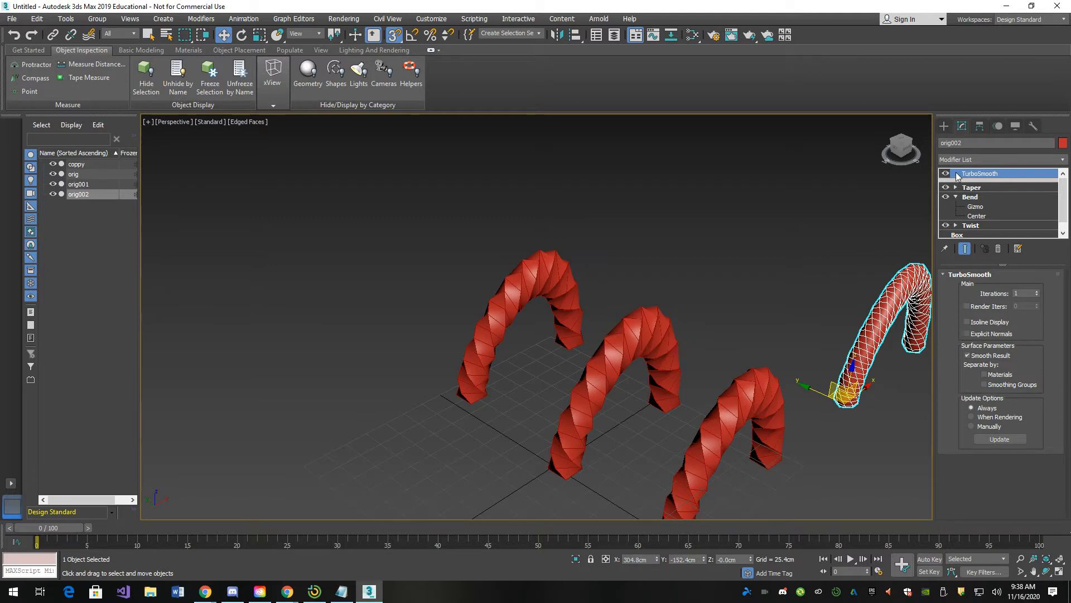
# Toggle the TurboSmooth modifier on the reference arch to compare the shape, leaving it disabled
pyautogui.click(946, 174)
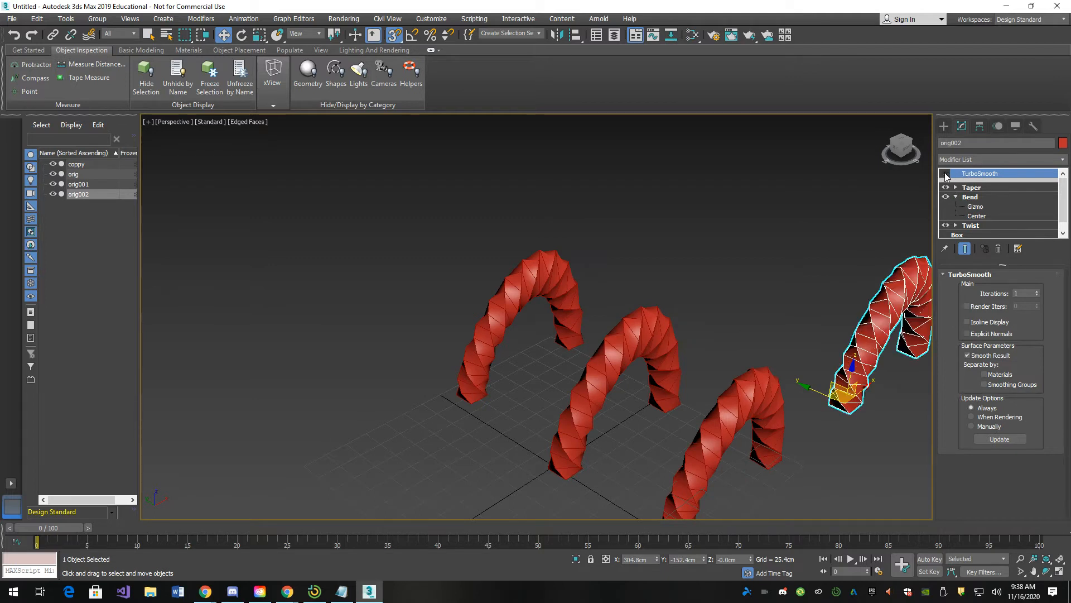
pyautogui.click(945, 173)
pyautogui.click(946, 173)
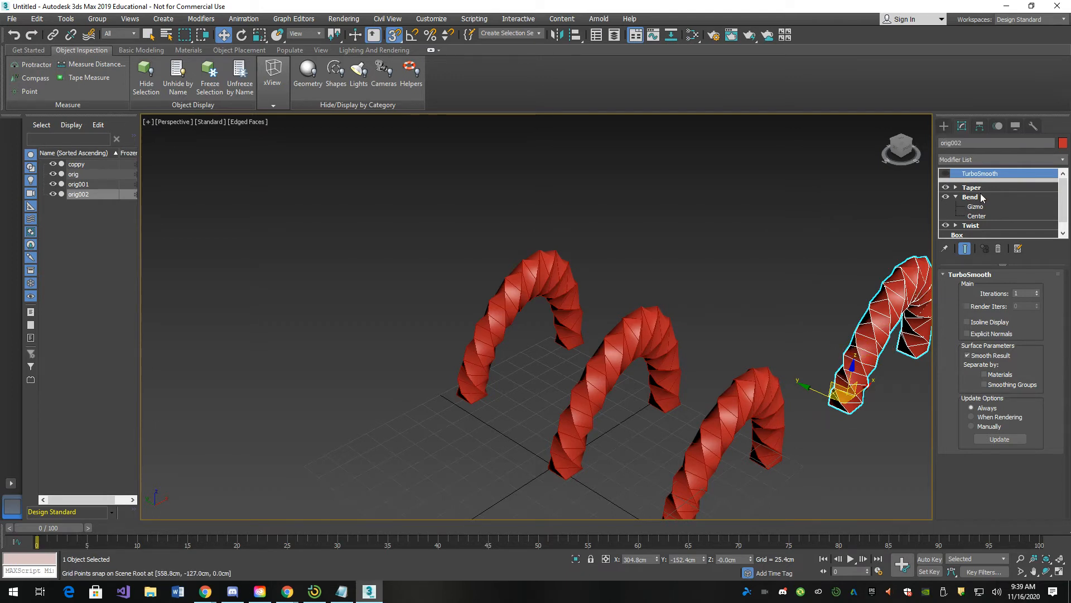
# Rename the reference arch orig002 as ref and the instance arch orig001 as inst, and clear the selection
pyautogui.doubleClick(977, 144)
pyautogui.write('refl')
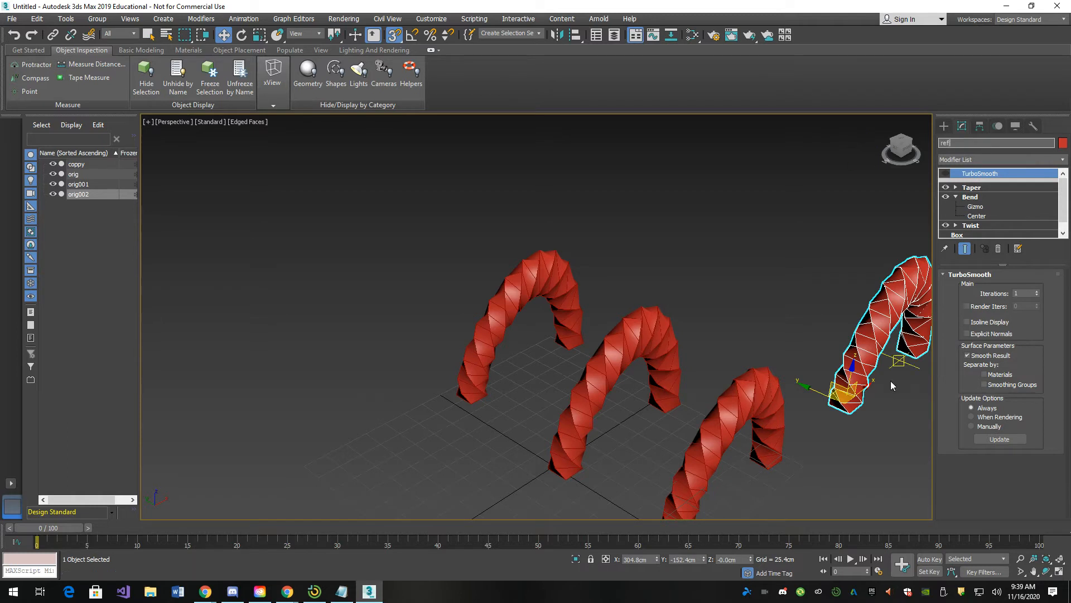
pyautogui.click(834, 468)
pyautogui.click(706, 446)
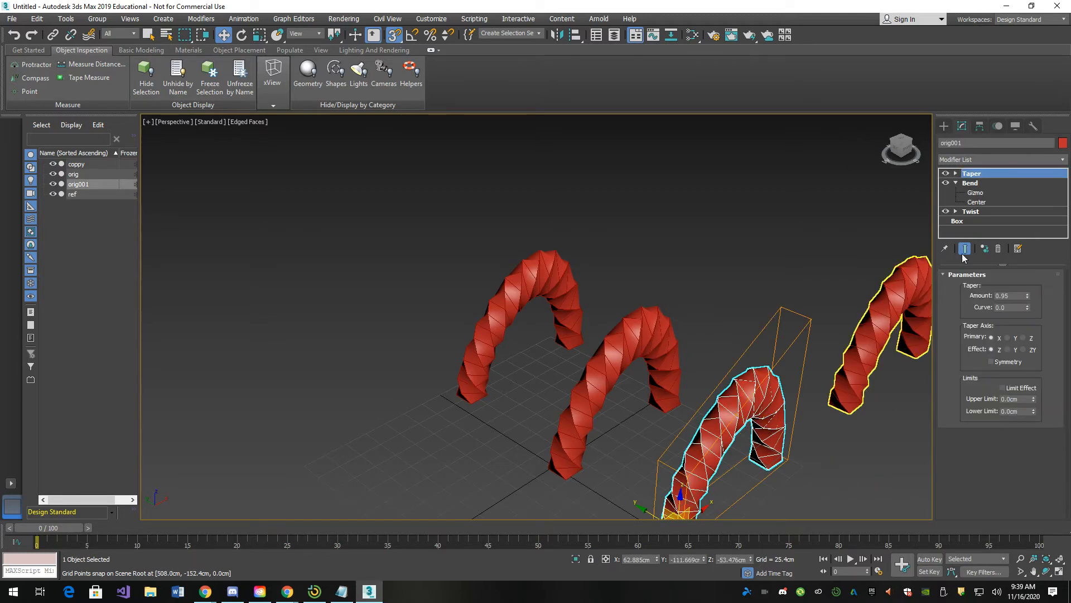
pyautogui.doubleClick(979, 143)
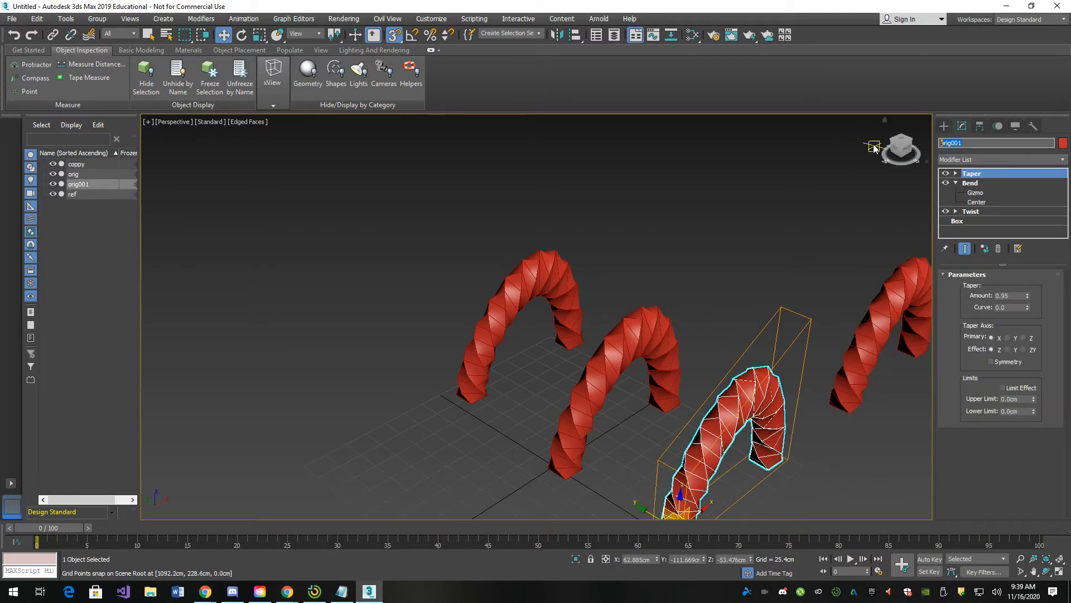
pyautogui.write('inst')
pyautogui.press('Return')
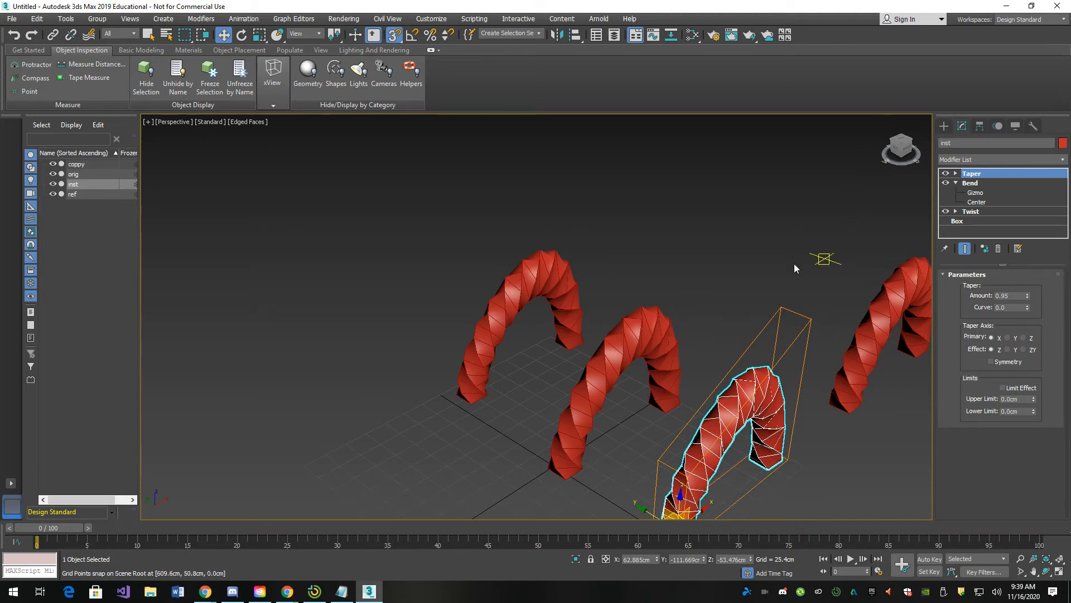
pyautogui.click(525, 293)
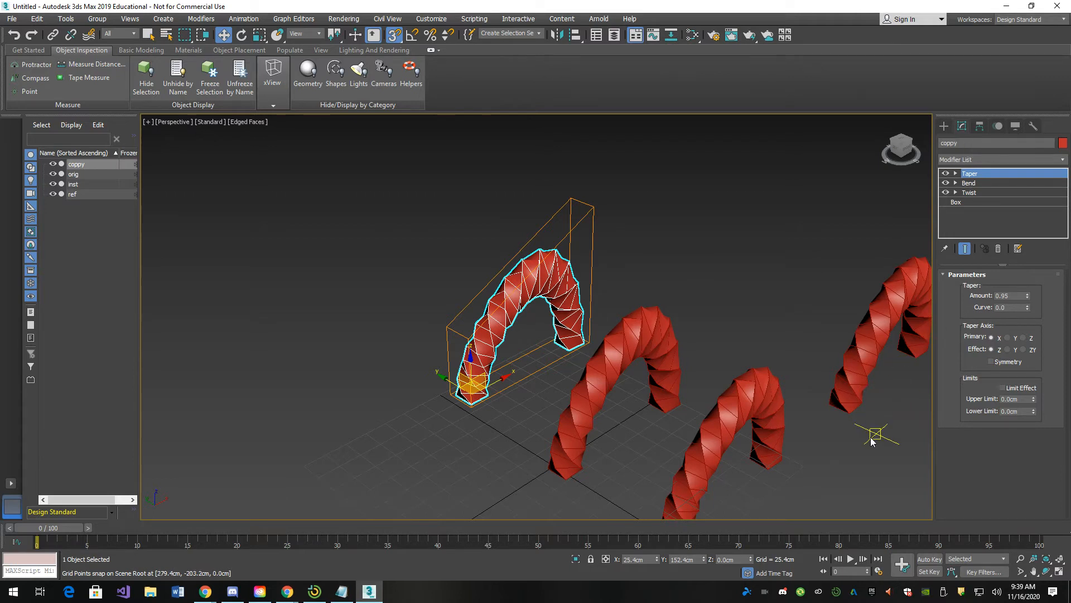
pyautogui.click(873, 441)
# Create a text spline reading "stu dent" with a size of 15 cm at about X -101.6 cm, Y 177.8 cm, Z 0 cm
pyautogui.click(943, 127)
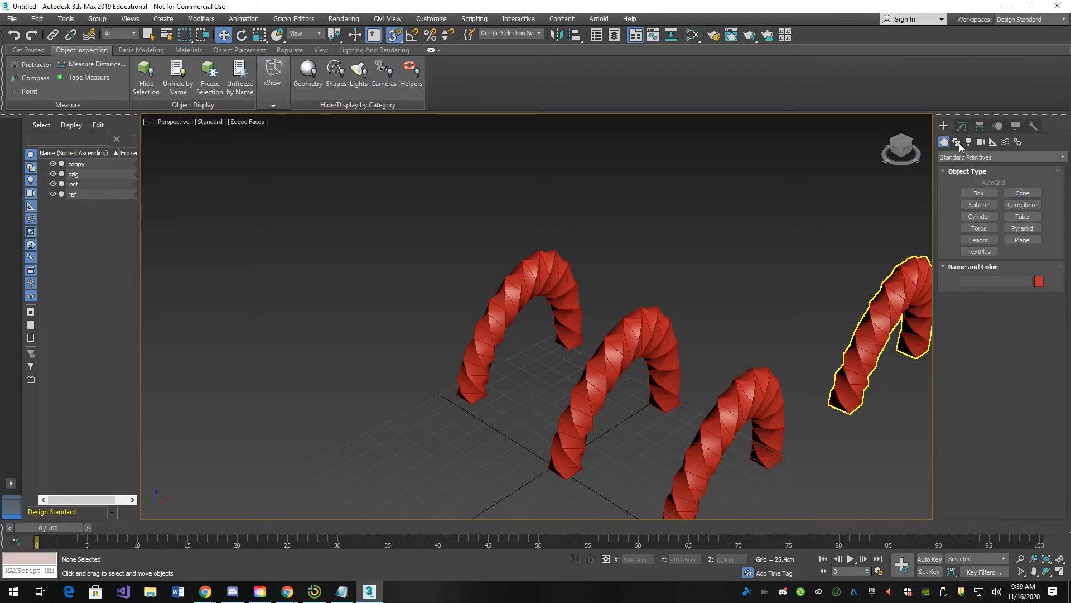
pyautogui.click(957, 142)
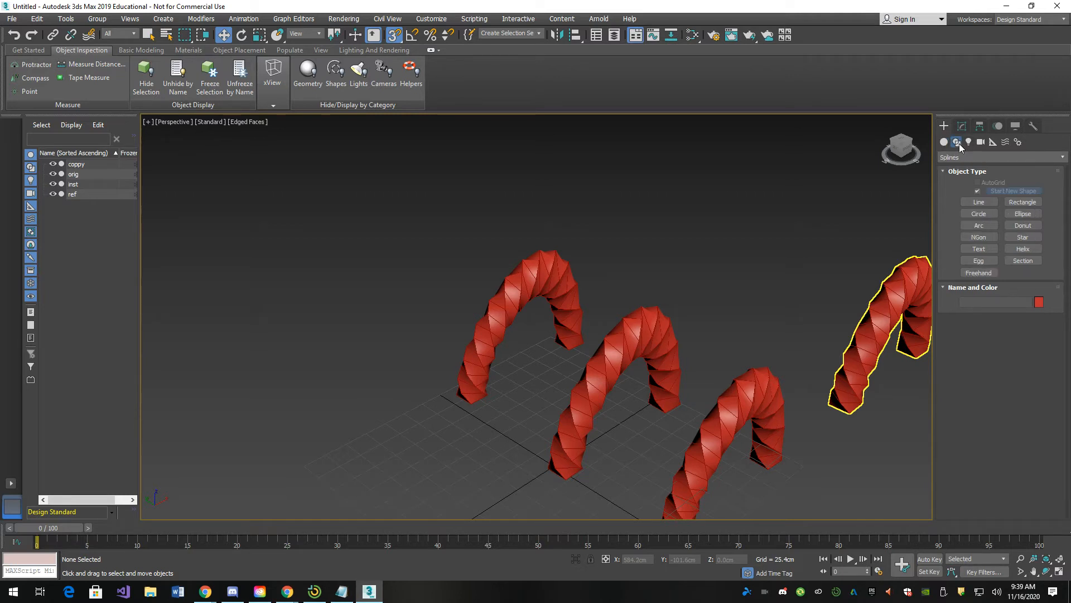
pyautogui.click(981, 249)
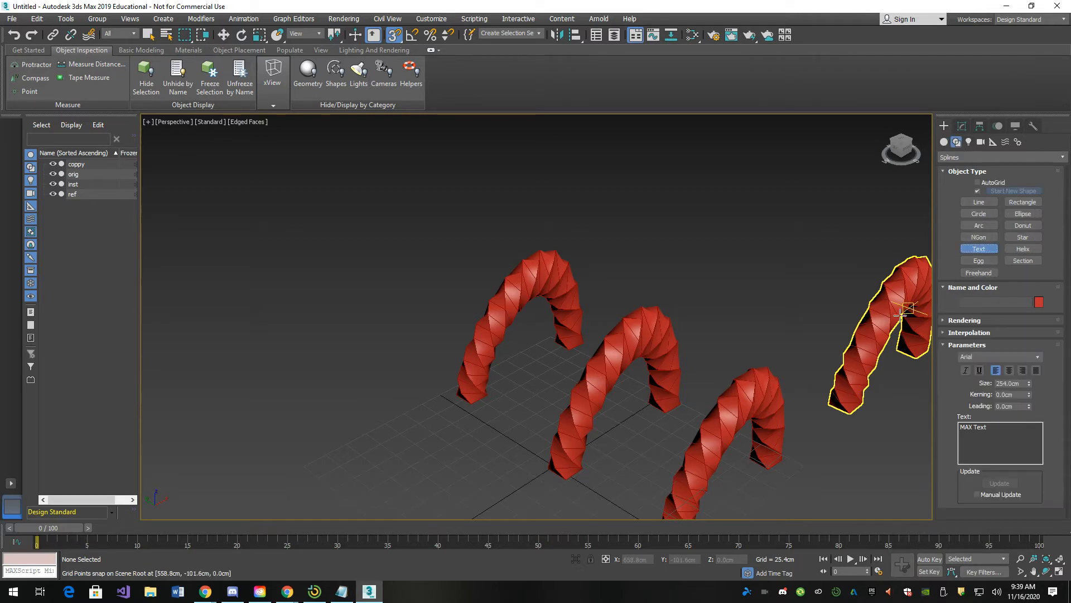
pyautogui.click(1020, 383)
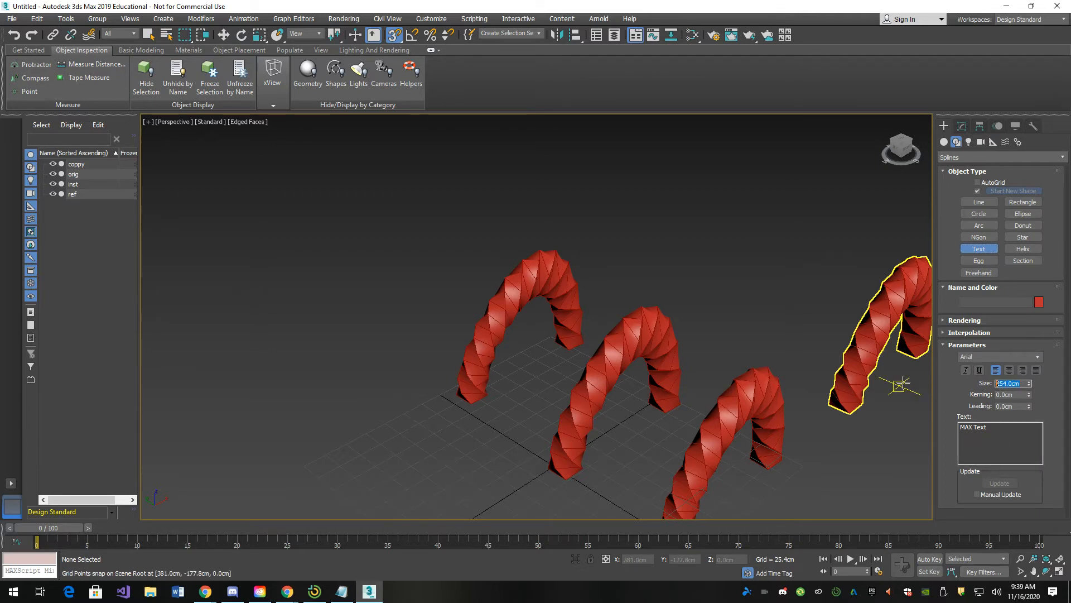
pyautogui.write('15')
pyautogui.press('Return')
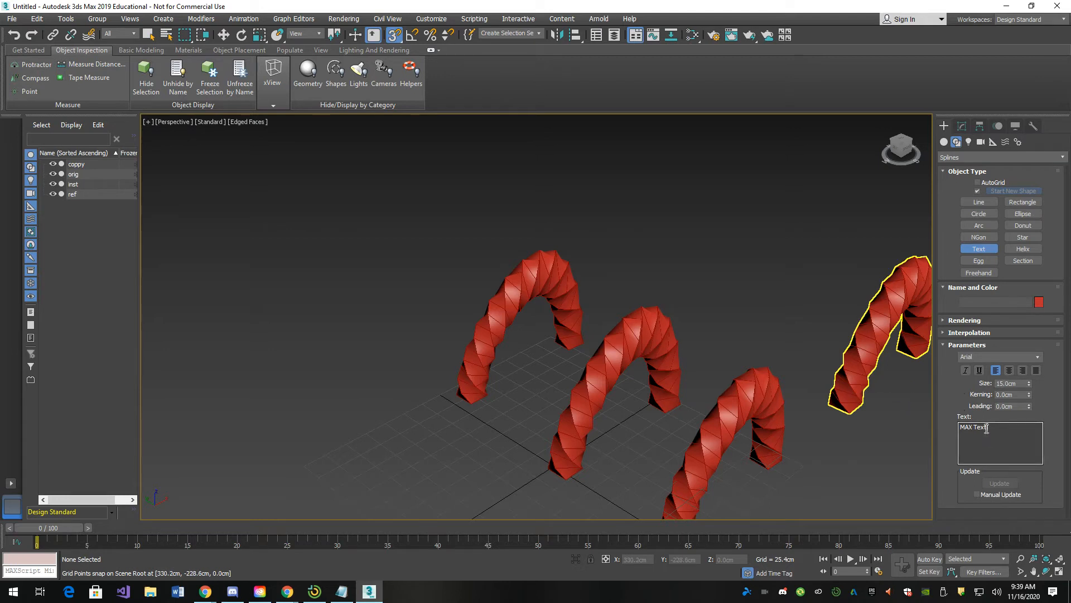
pyautogui.click(987, 428)
pyautogui.hotkey('ctrl', 'a')
pyautogui.write('stu dent')
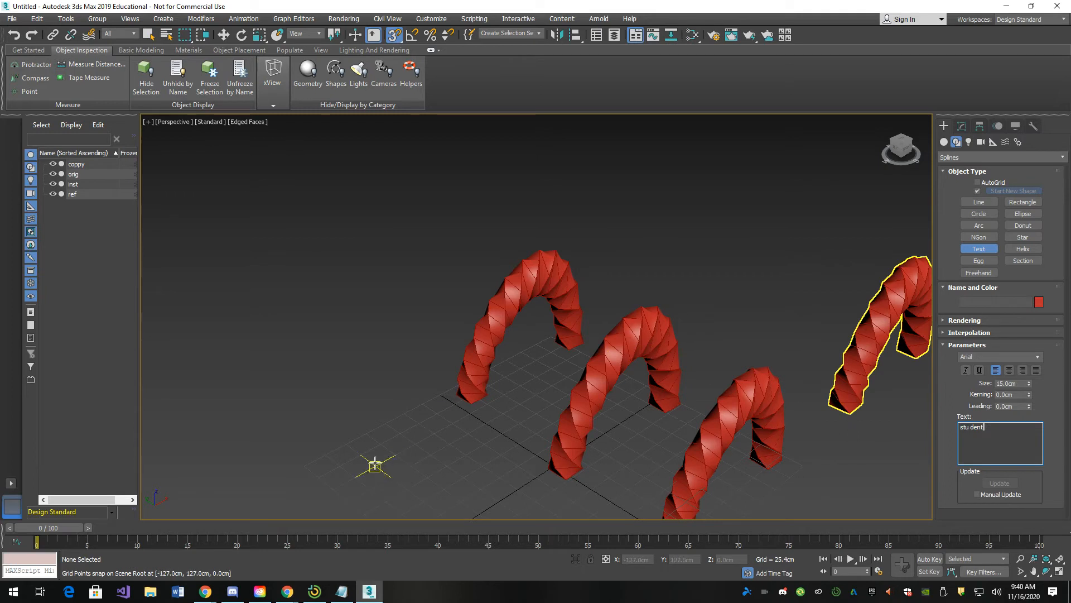
pyautogui.click(366, 430)
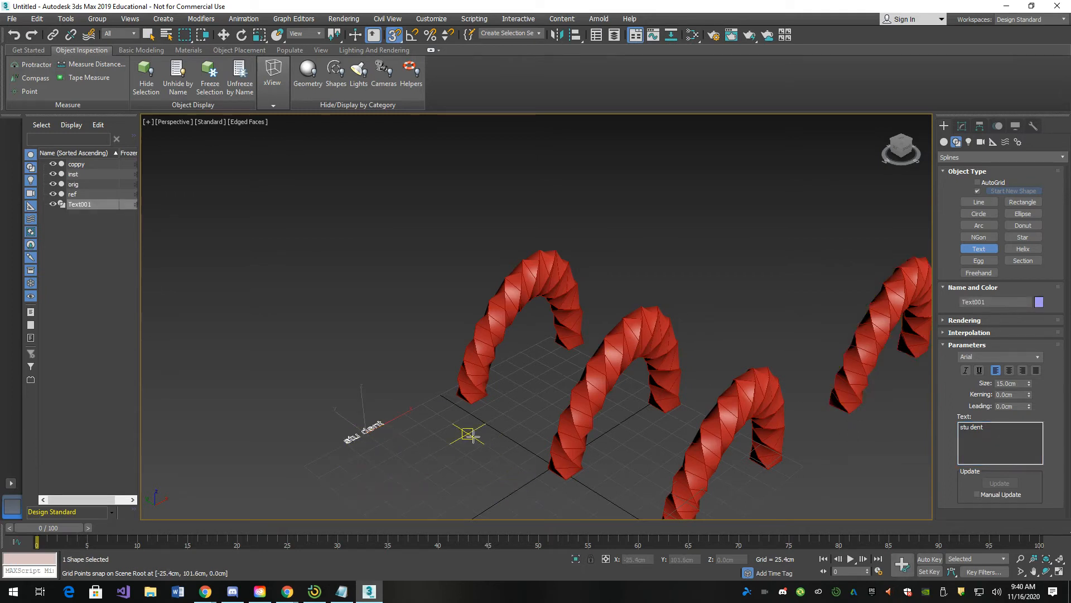
# Move the text to about X -76.2 cm, Y 101.6 cm, and rotate it to about 44.4° in X and -16.4° in Z
pyautogui.press('w')
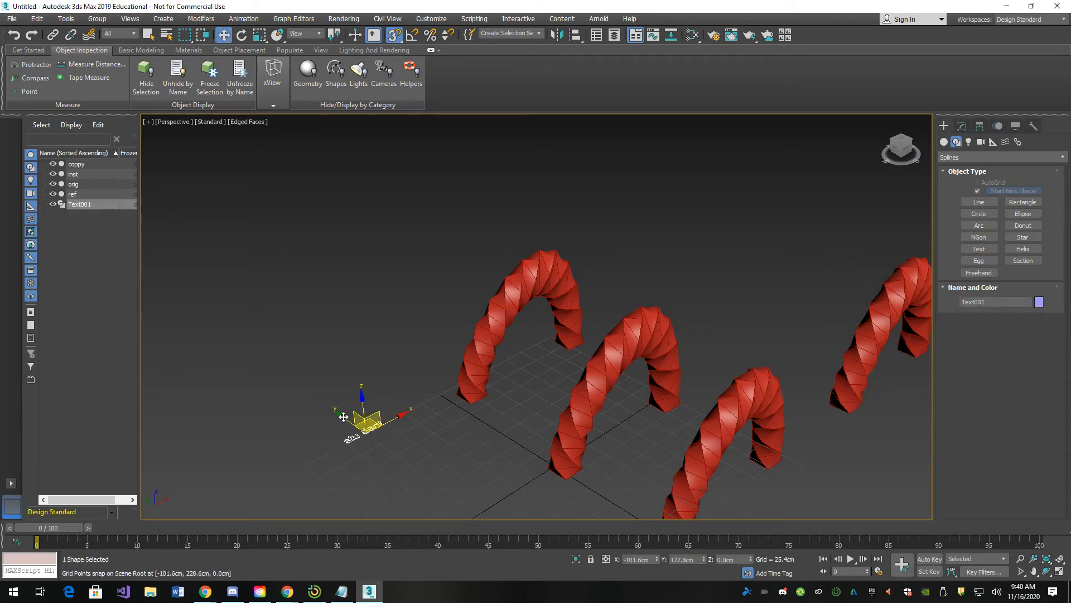
pyautogui.moveTo(342, 417); pyautogui.dragTo(428, 474)
pyautogui.press('e')
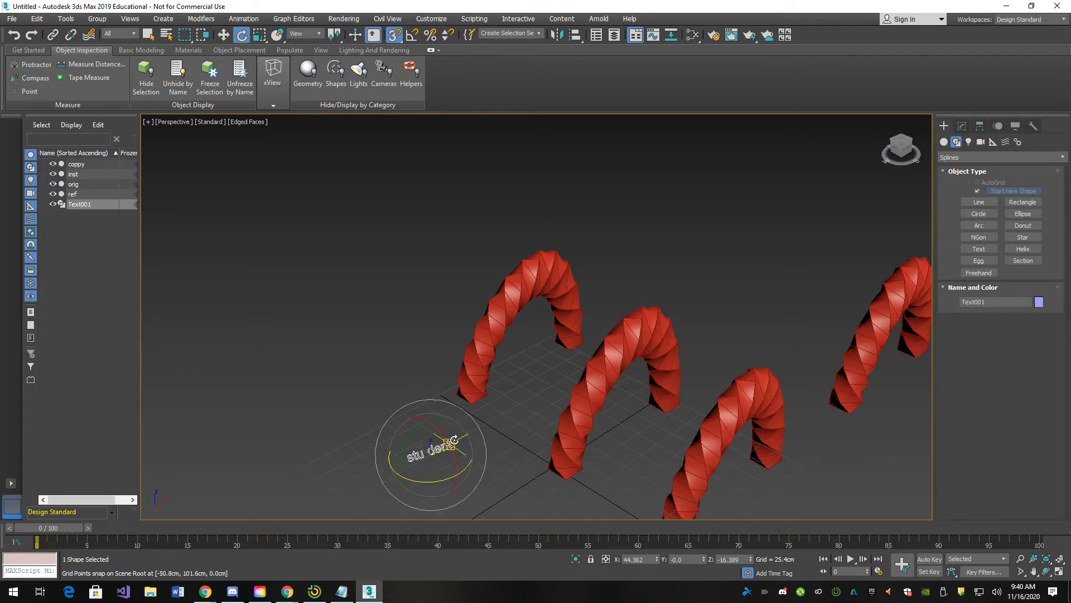
# Render the perspective view to check how the text and arches appear, and close the render window
pyautogui.hotkey('shift', 'q')
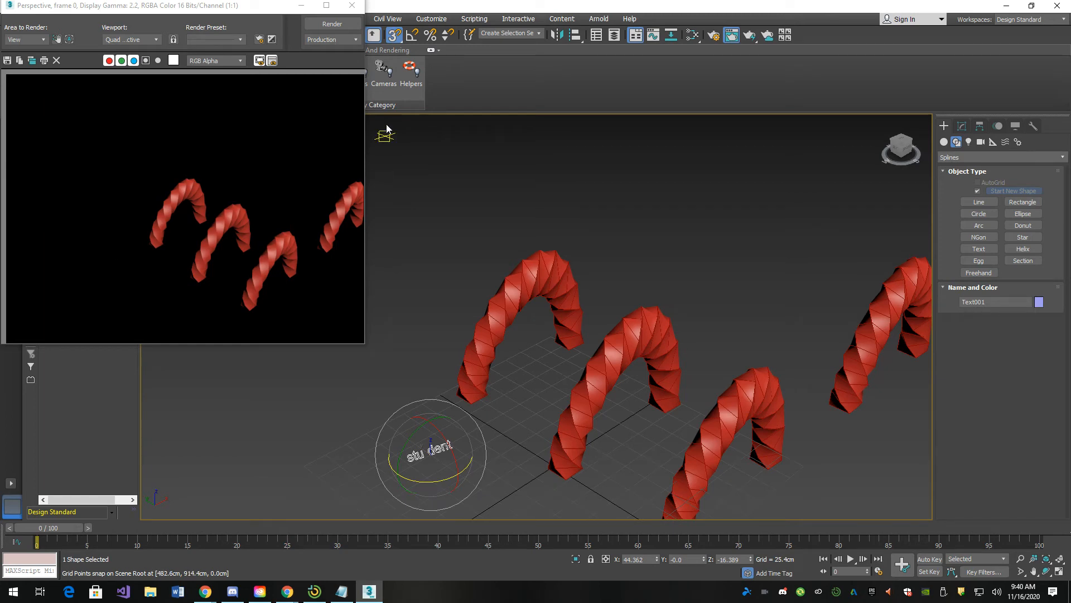
pyautogui.click(354, 6)
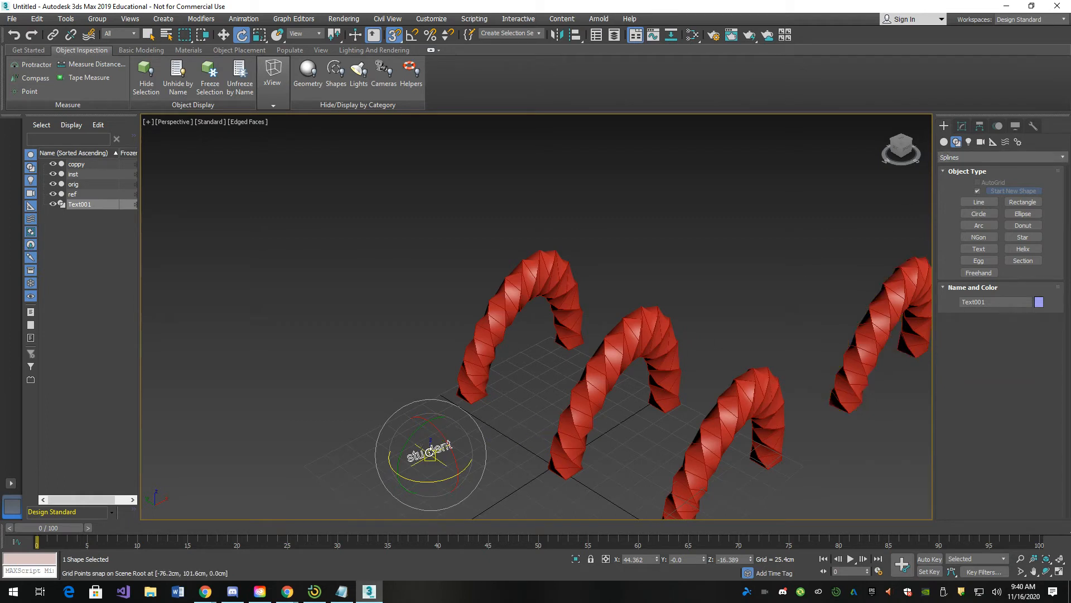
pyautogui.press('w')
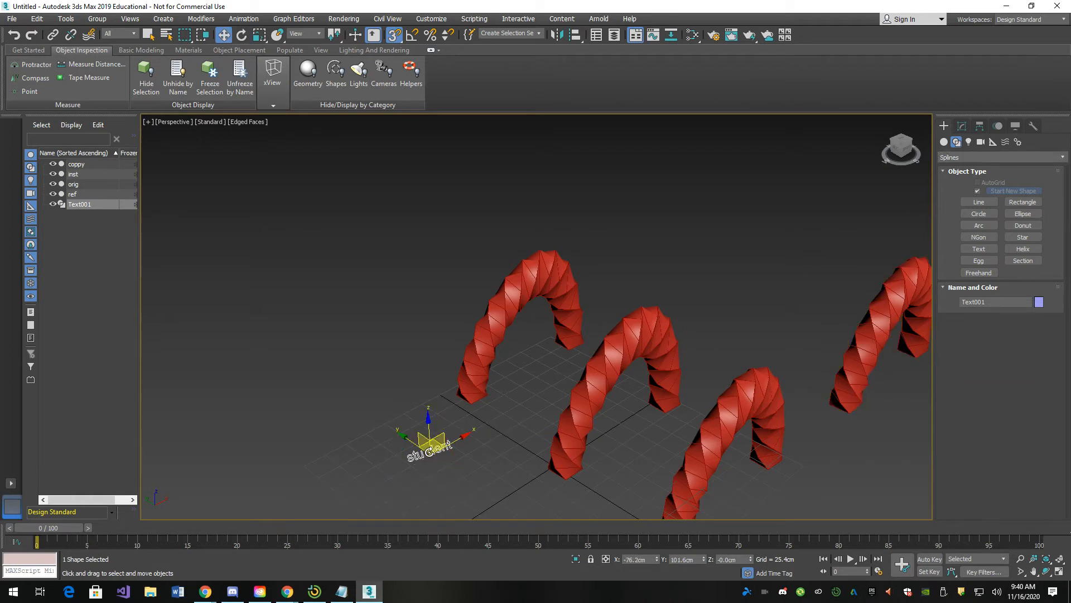
# Add an Extrude modifier to the "stu dent" text and set its amount to 2 cm
pyautogui.click(961, 127)
pyautogui.click(988, 160)
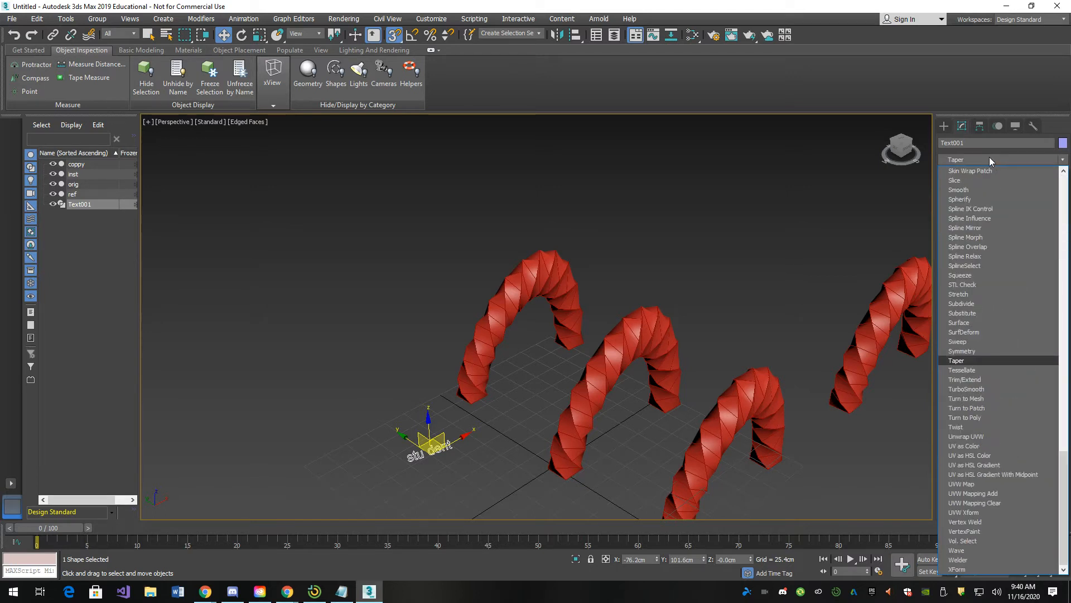
pyautogui.click(989, 156)
pyautogui.press('e')
pyautogui.click(984, 157)
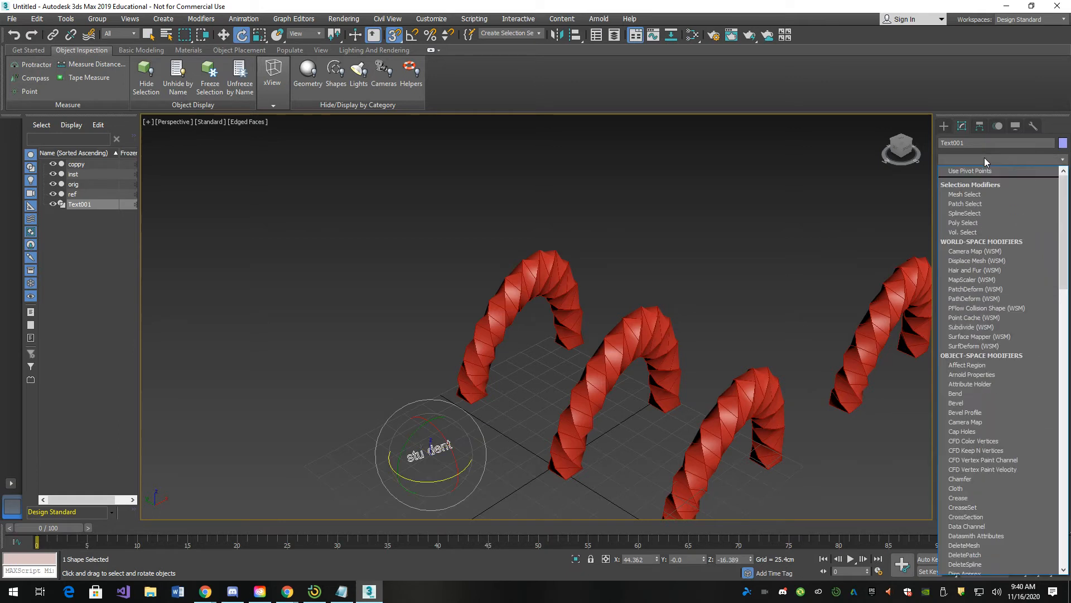
pyautogui.press('e')
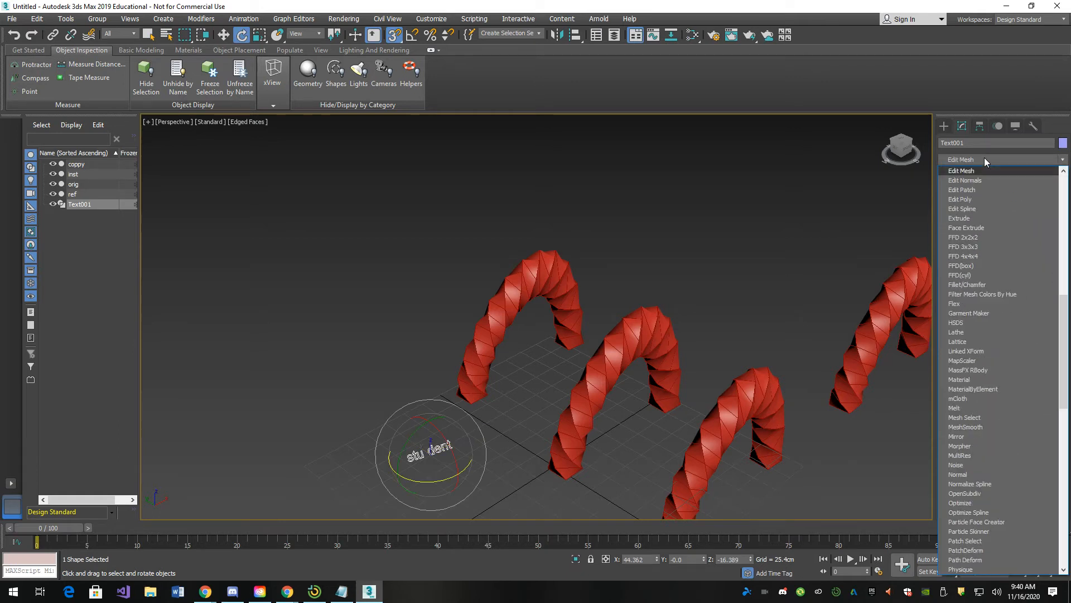
pyautogui.click(960, 218)
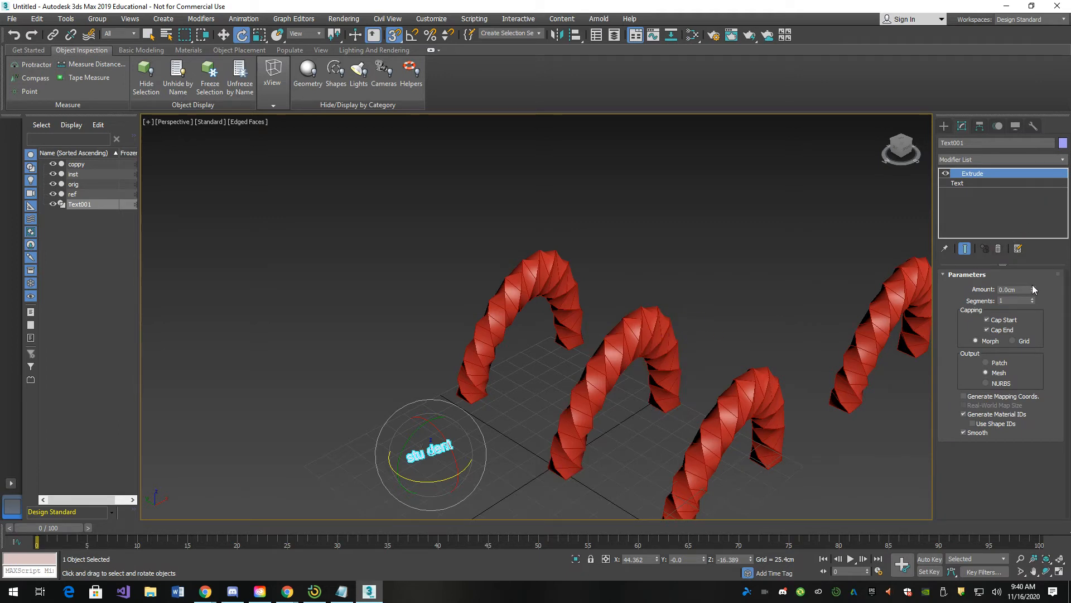
pyautogui.doubleClick(1017, 290)
pyautogui.write('2')
pyautogui.press('Return')
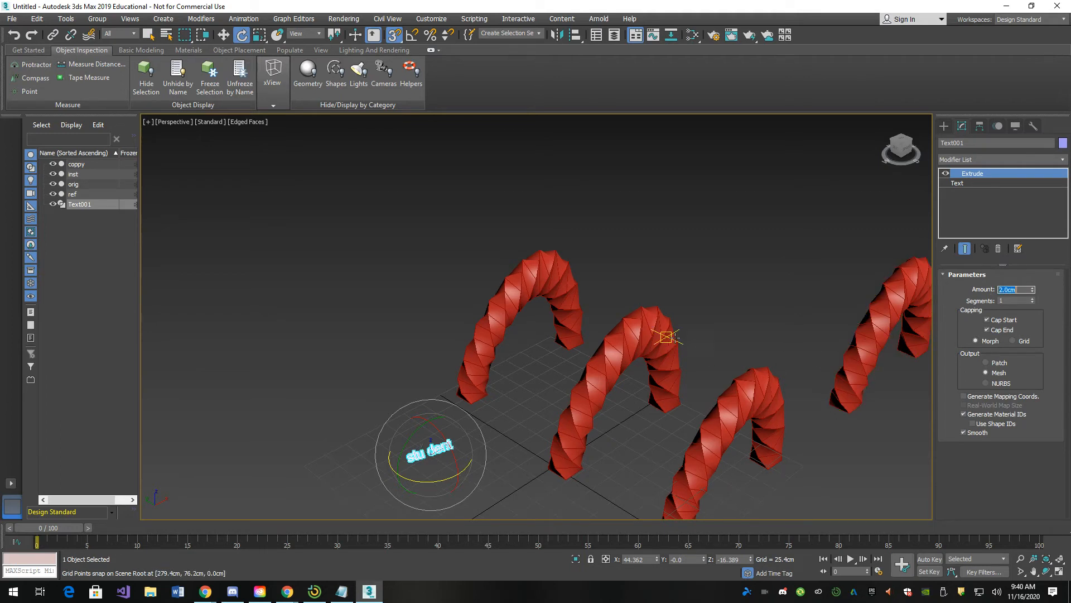
# Clear the selection, render the perspective view to check the extruded text, and close the render window
pyautogui.write('0')
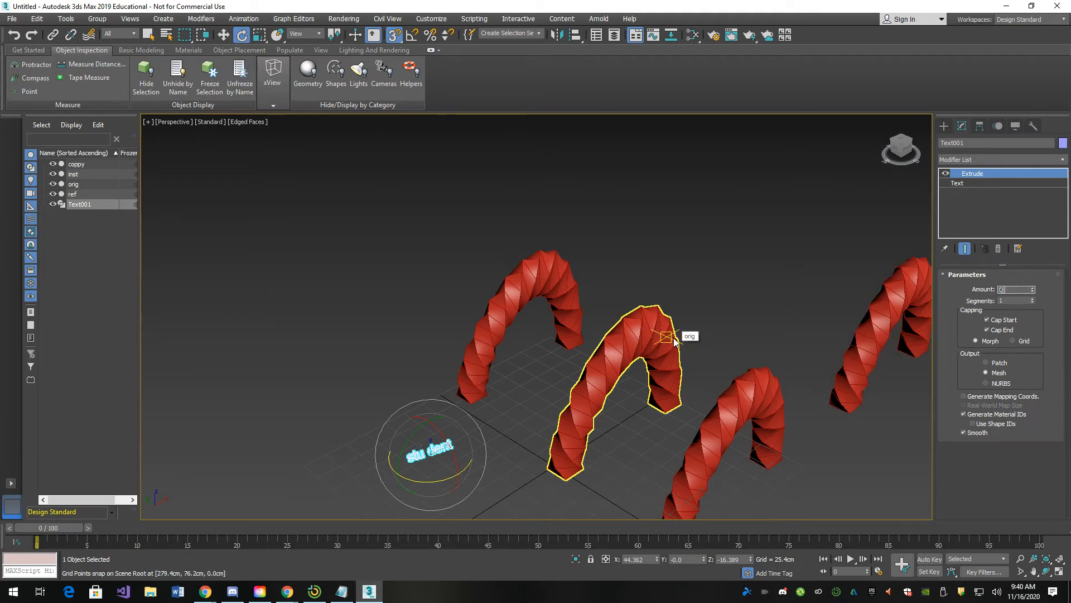
pyautogui.click(668, 276)
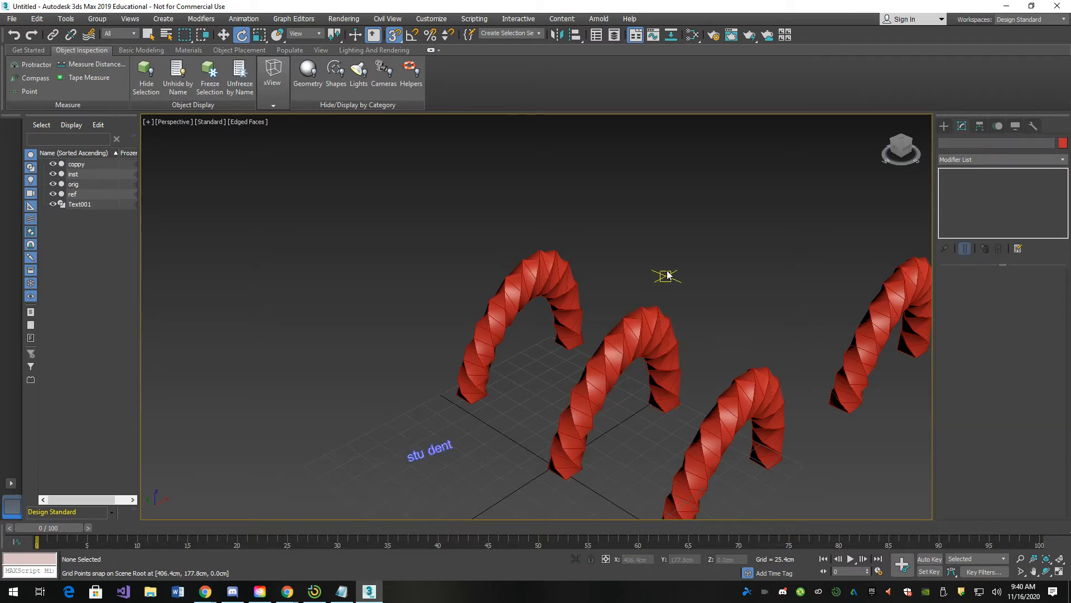
pyautogui.hotkey('shift', 'q')
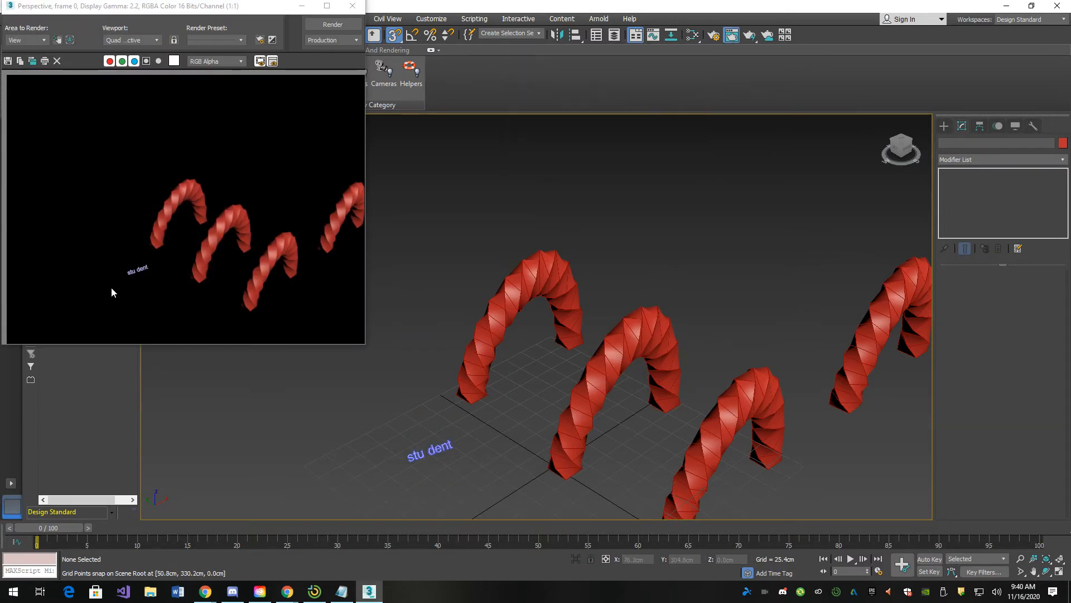
pyautogui.click(356, 9)
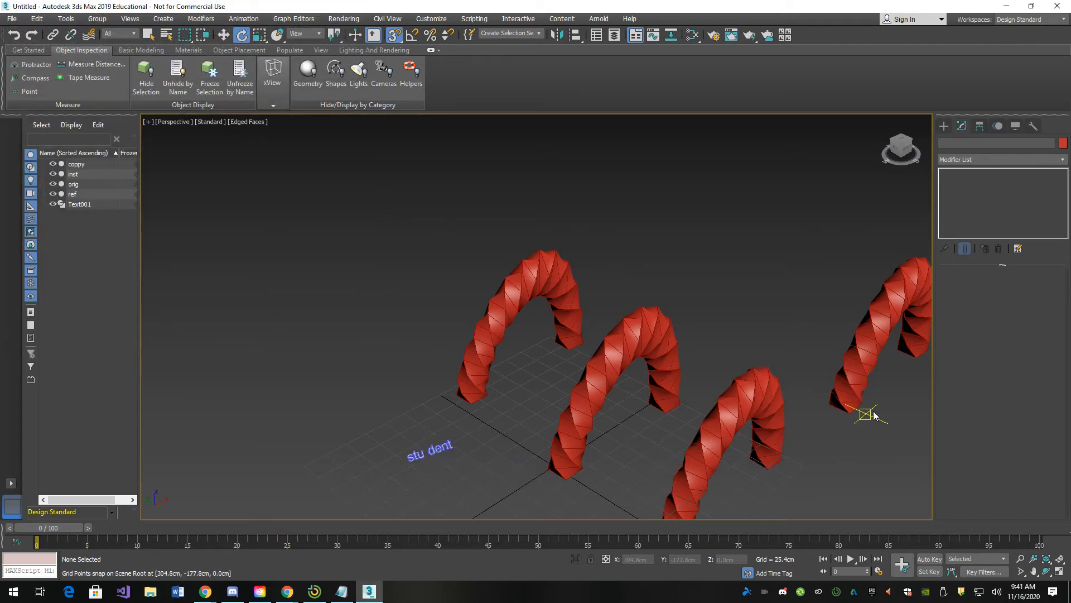
# Turn on the TurboSmooth modifier of the ref arch and clear the selection
pyautogui.click(867, 361)
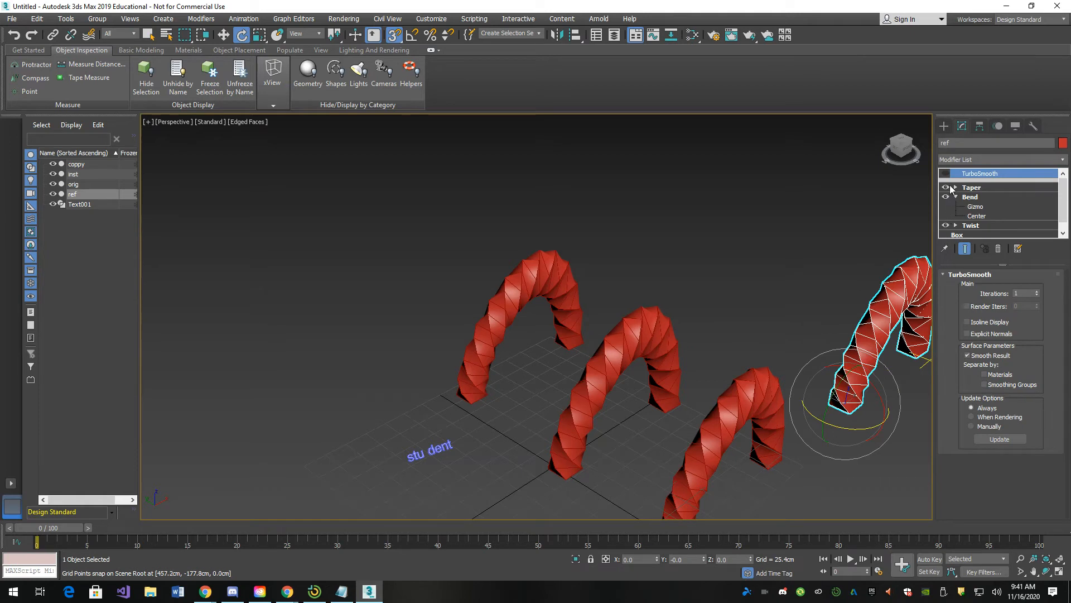
pyautogui.click(946, 174)
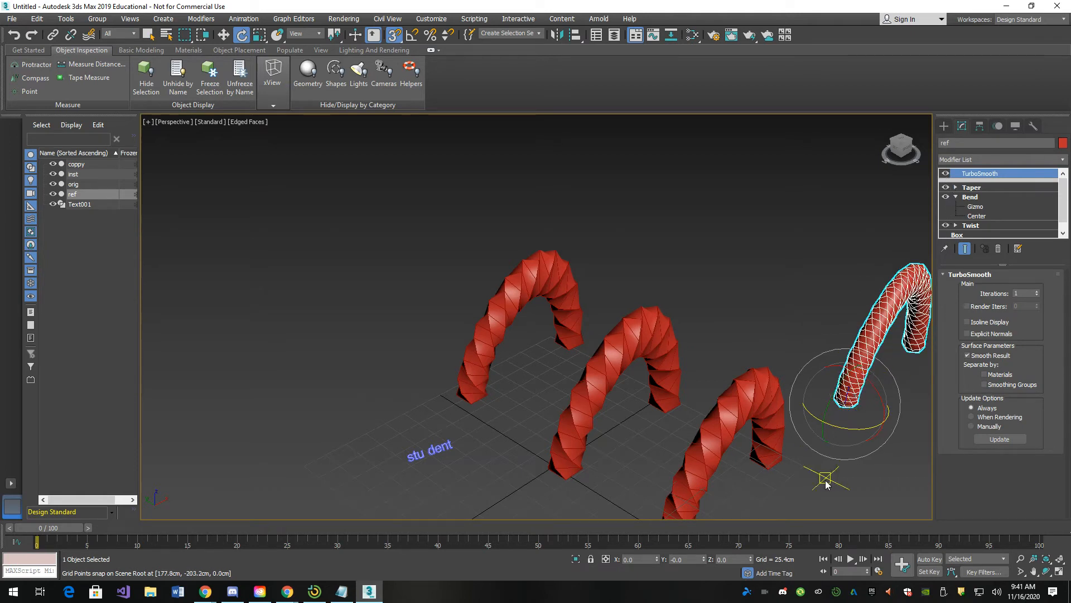
pyautogui.click(844, 482)
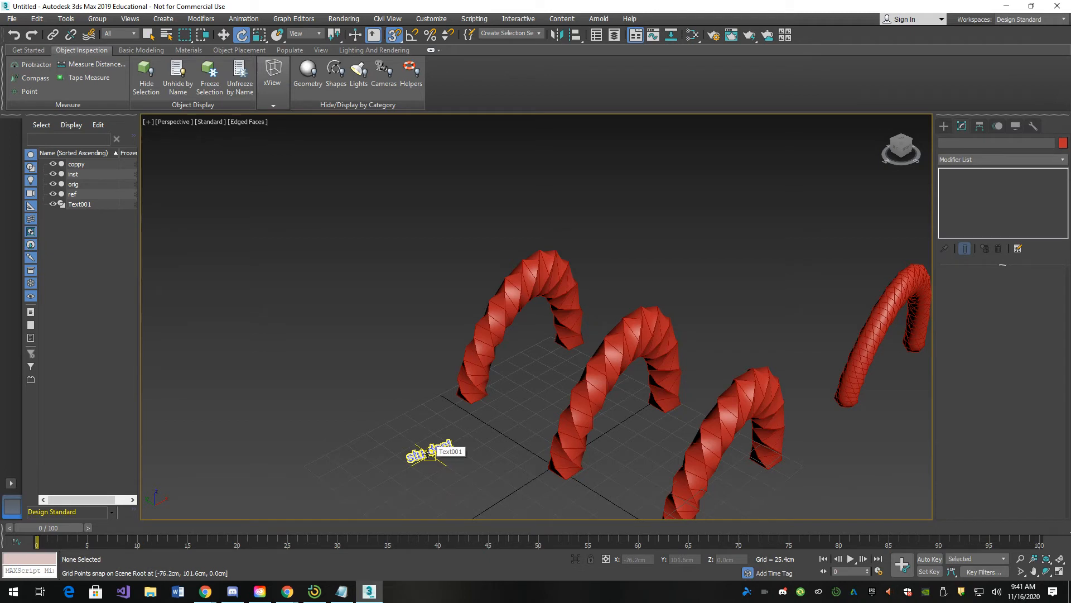
# Switch the viewport to the Top view and select the "stu dent" text for moving
pyautogui.press('w')
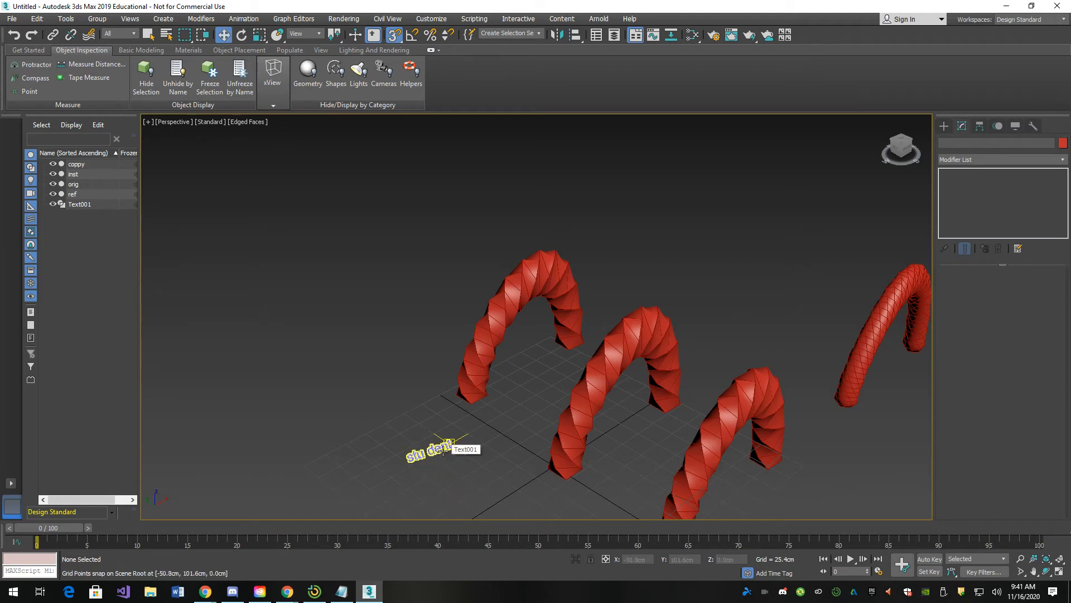
pyautogui.hotkey('shift', 'w')
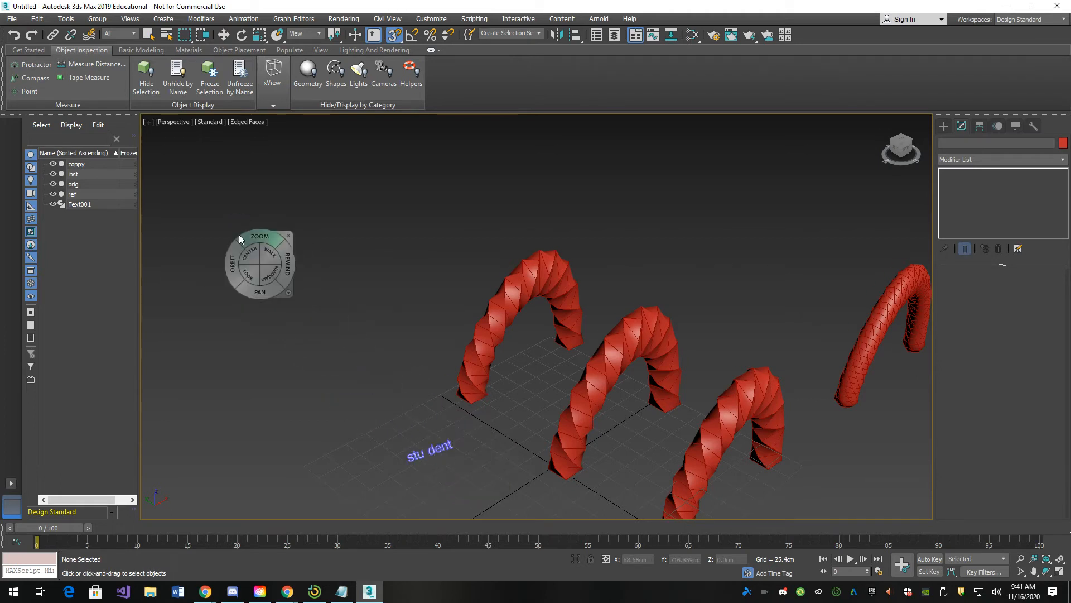
pyautogui.rightClick(240, 235)
pyautogui.click(298, 266)
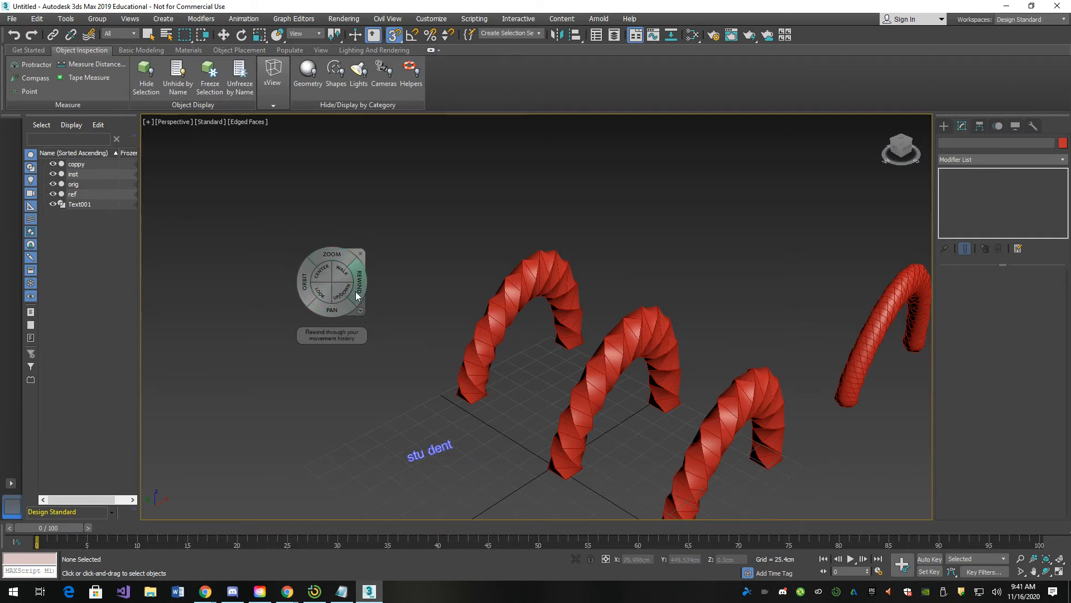
pyautogui.moveTo(356, 291); pyautogui.dragTo(418, 270)
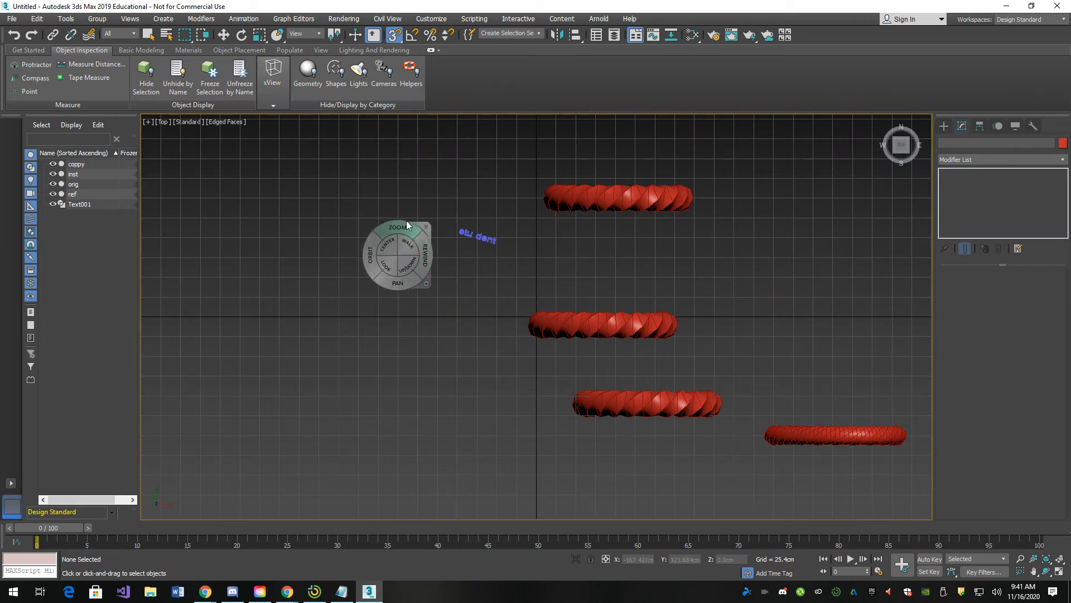
pyautogui.press('w')
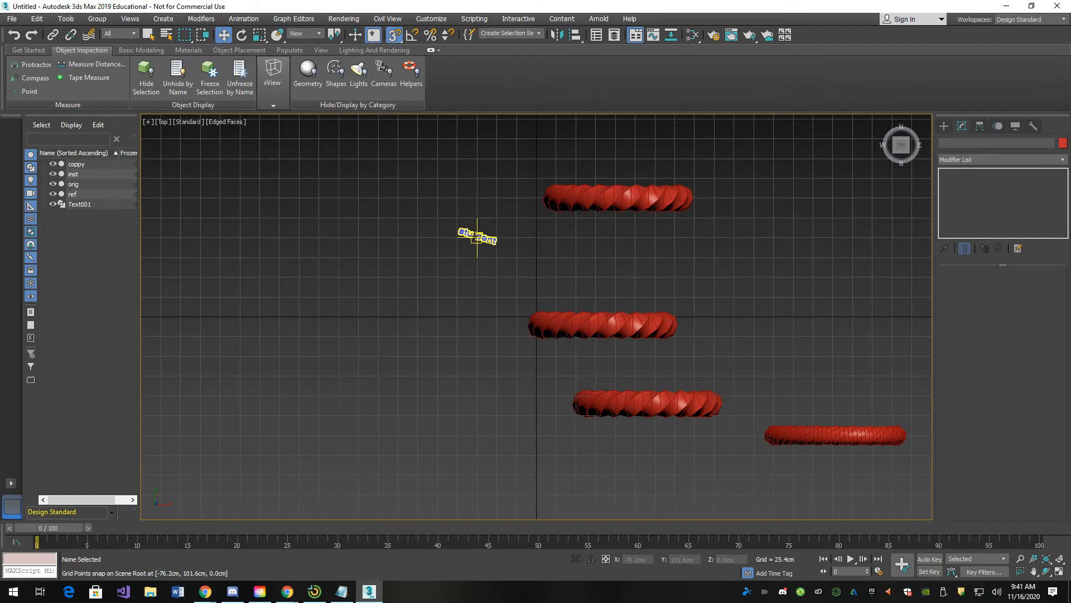
pyautogui.click(478, 234)
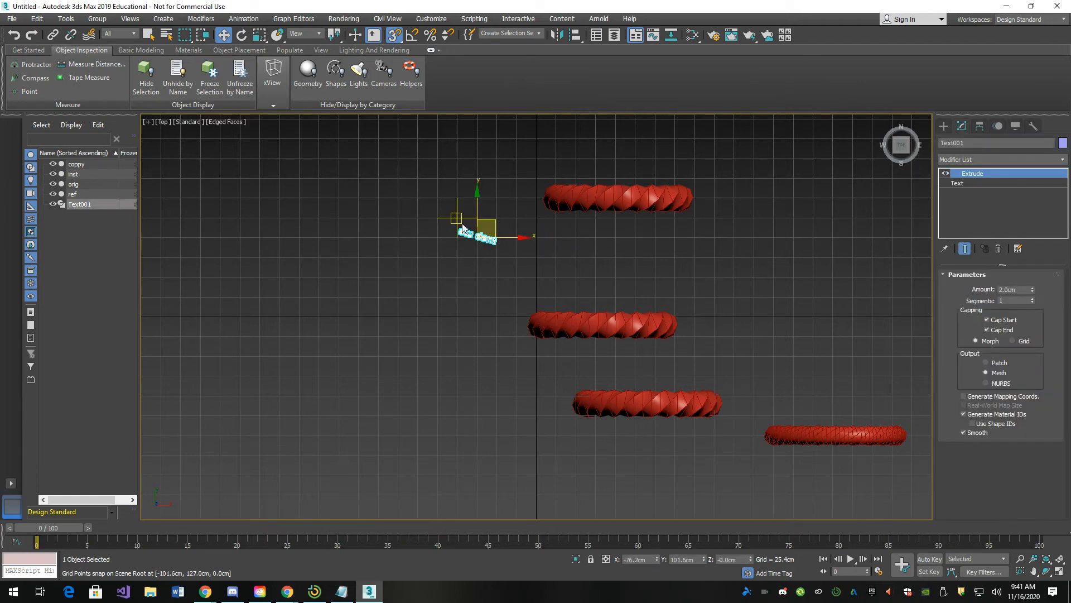
pyautogui.hotkey('shift', 'w')
pyautogui.moveTo(476, 190)
pyautogui.mouseDown()
pyautogui.moveTo(474, 216)
pyautogui.moveTo(474, 190)
pyautogui.mouseUp()
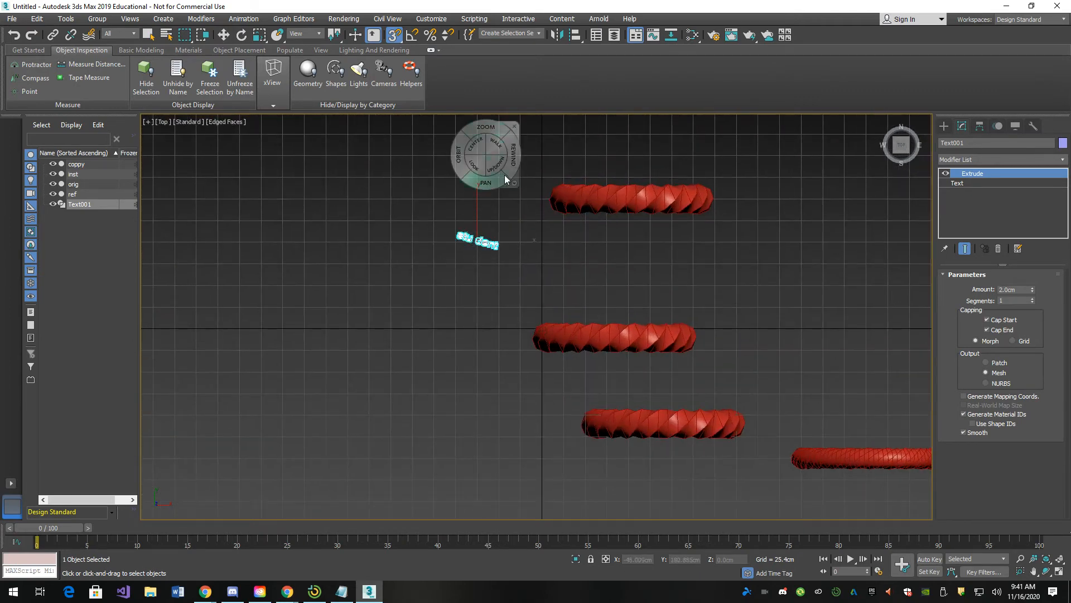
pyautogui.rightClick(550, 146)
pyautogui.click(545, 147)
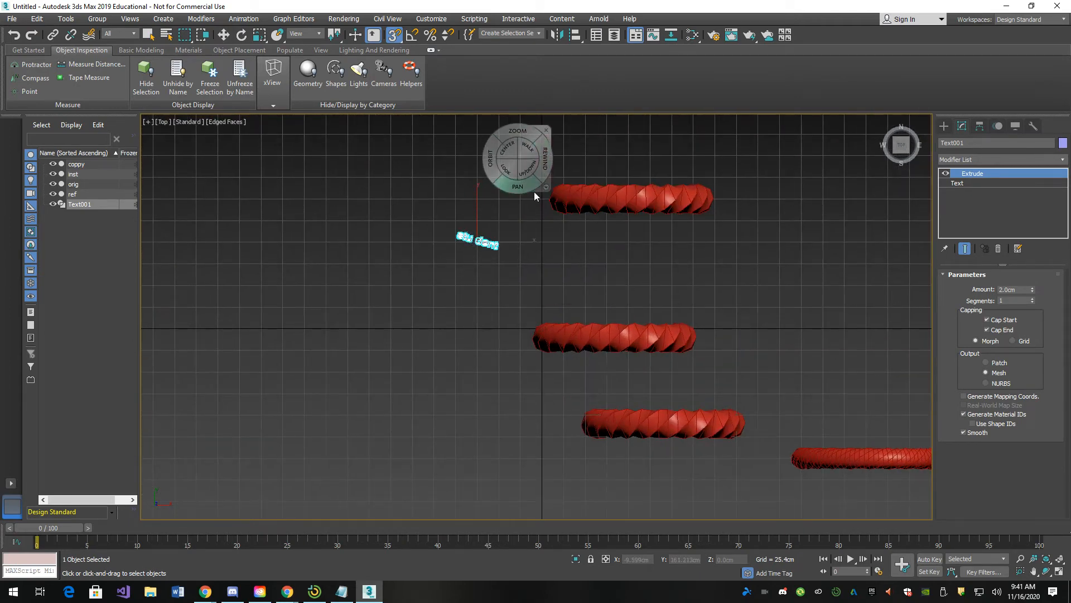
pyautogui.press('w')
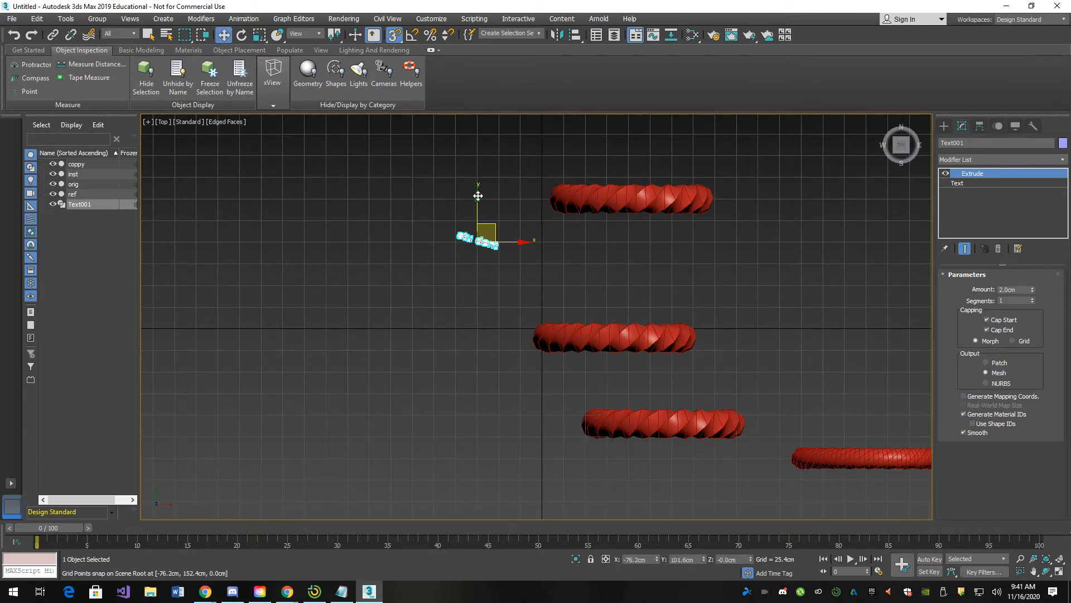
# Clone the "stu dent" text along negative Y at about 101.6 cm spacing as three independent copies named "orig label"
pyautogui.keyDown('shift'); pyautogui.moveTo(479, 196); pyautogui.dragTo(478, 212); pyautogui.keyUp('shift')
pyautogui.keyDown('shift'); pyautogui.moveTo(474, 251); pyautogui.dragTo(475, 338); pyautogui.keyUp('shift')
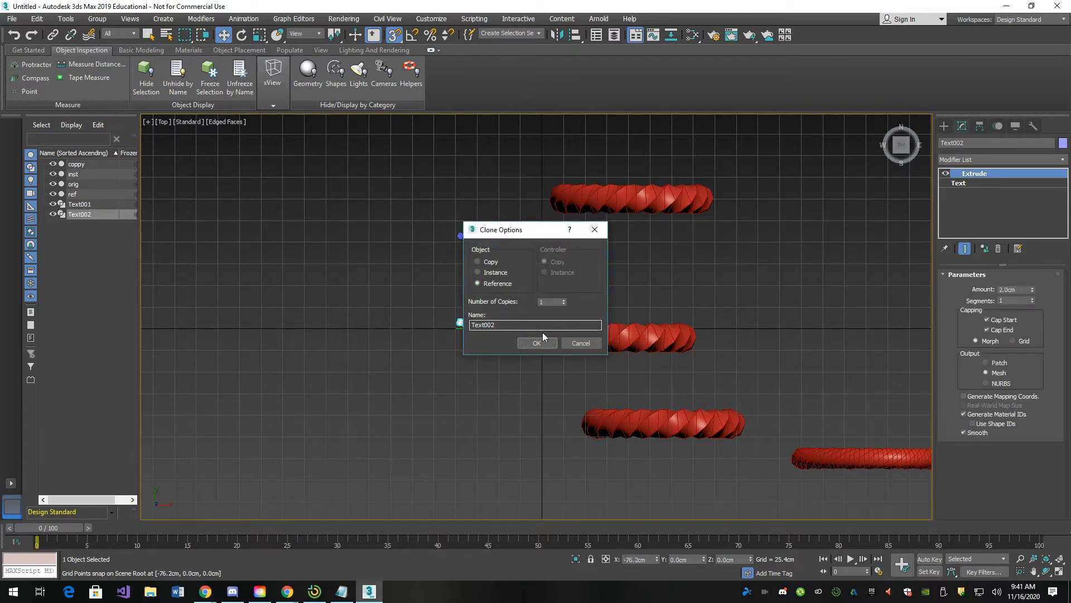
pyautogui.write('orig')
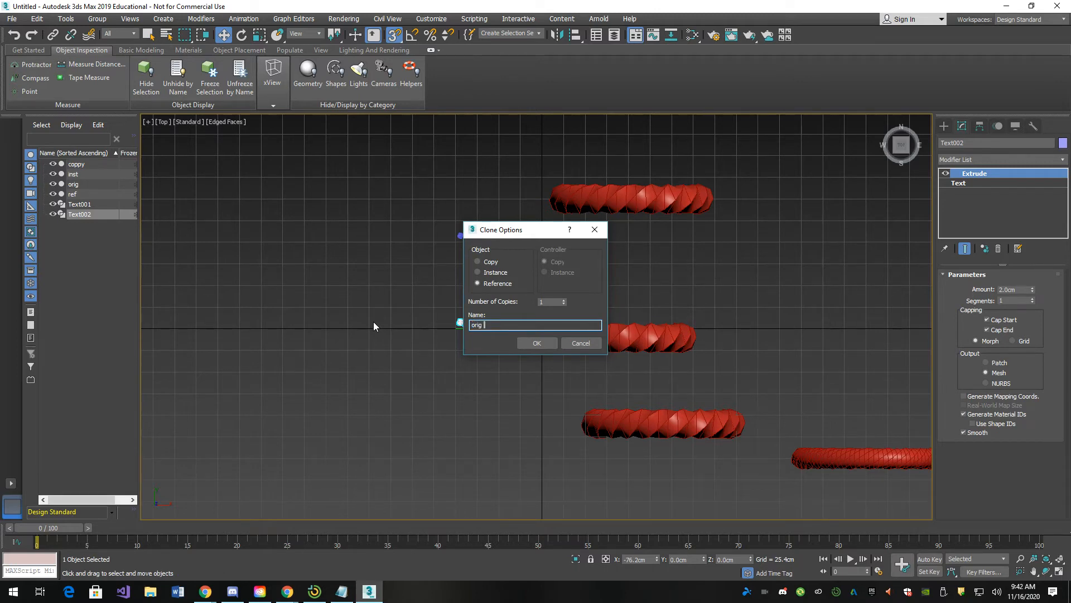
pyautogui.write(' label')
pyautogui.click(490, 262)
pyautogui.click(537, 342)
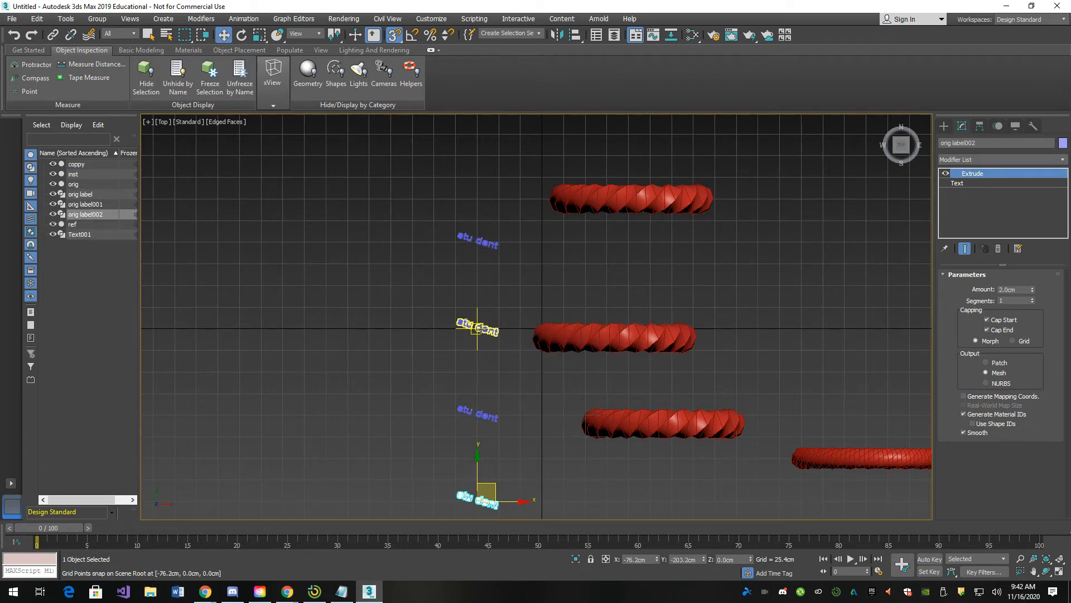
# Change the text content of the first copy, orig label at Y 0 cm, to "ORIG"
pyautogui.click(477, 328)
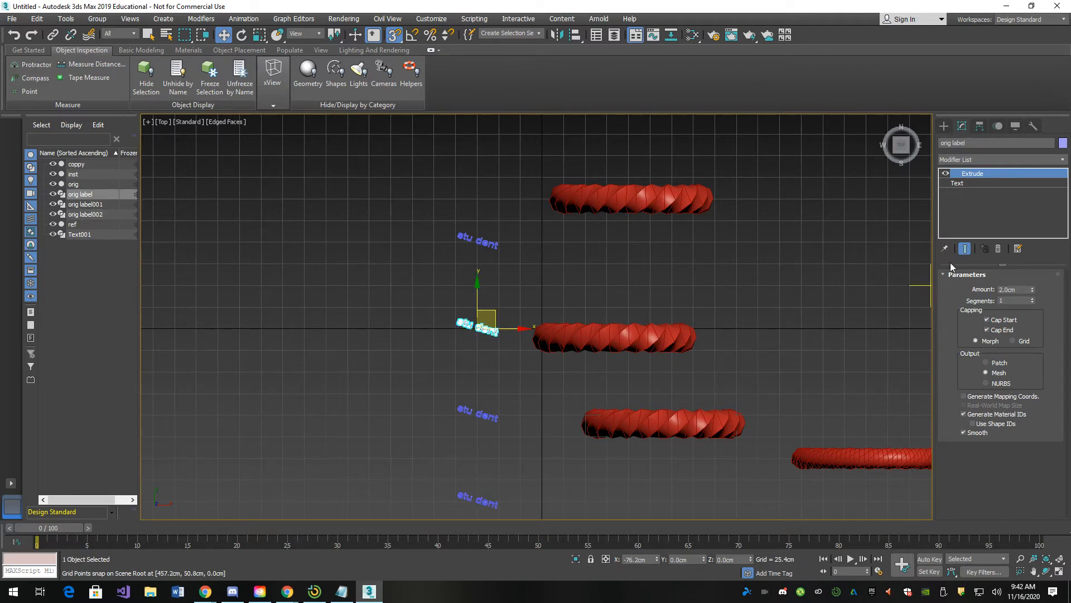
pyautogui.click(967, 184)
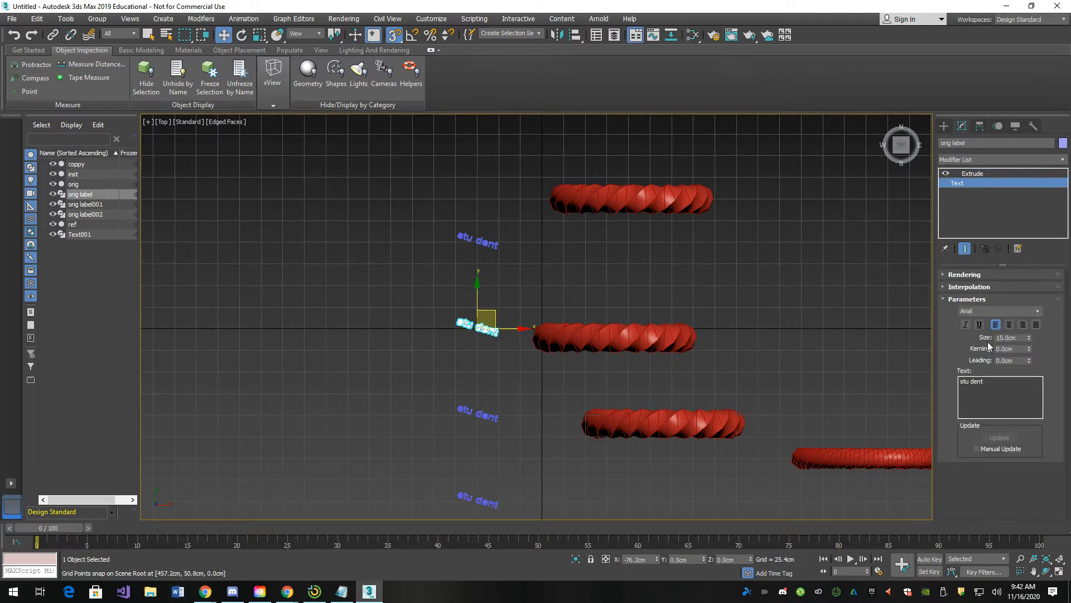
pyautogui.moveTo(994, 382); pyautogui.dragTo(958, 382)
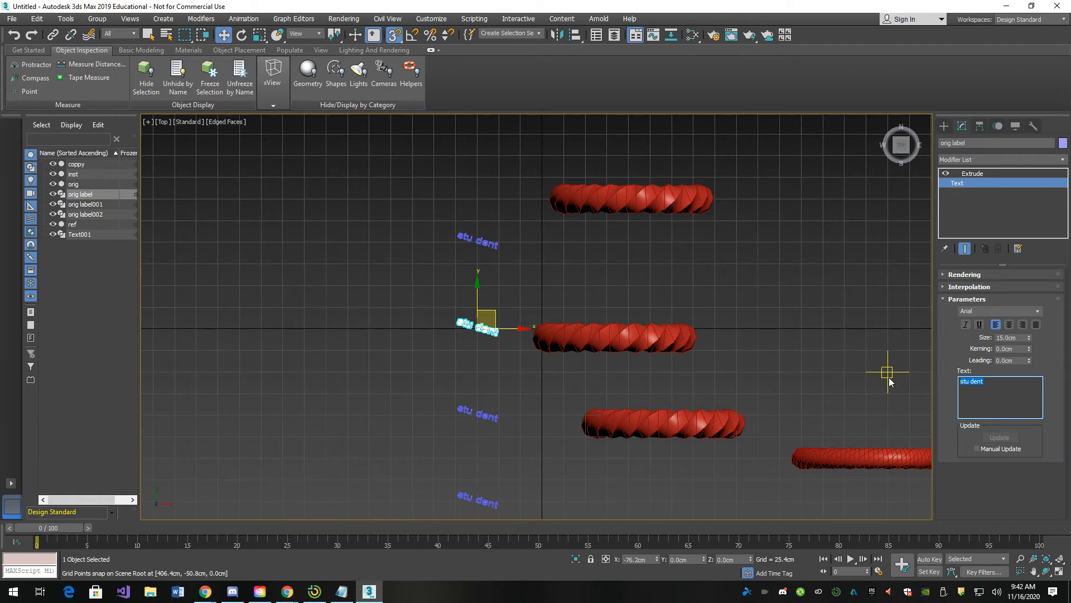
pyautogui.write('ORIG')
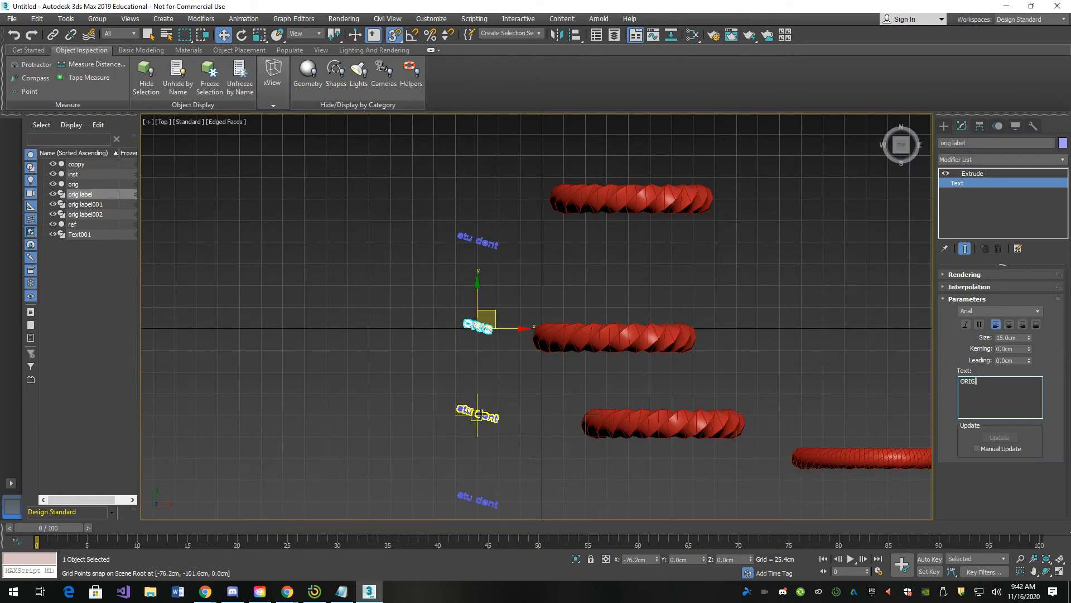
# Change the text content of orig label001, at about Y -101.6 cm, to "Reference" and clear the selection
pyautogui.click(473, 412)
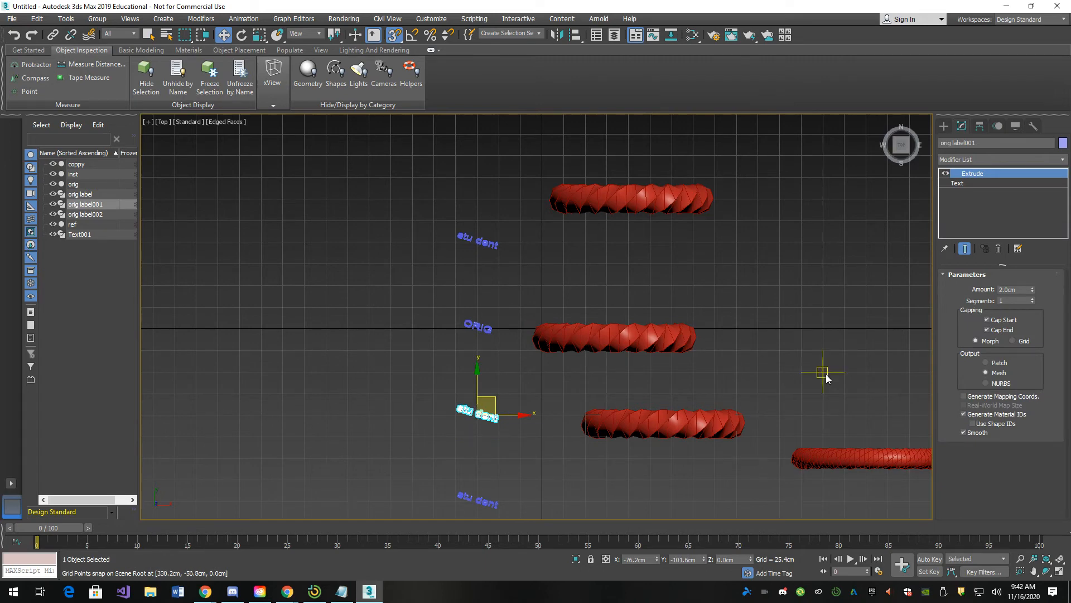
pyautogui.click(957, 183)
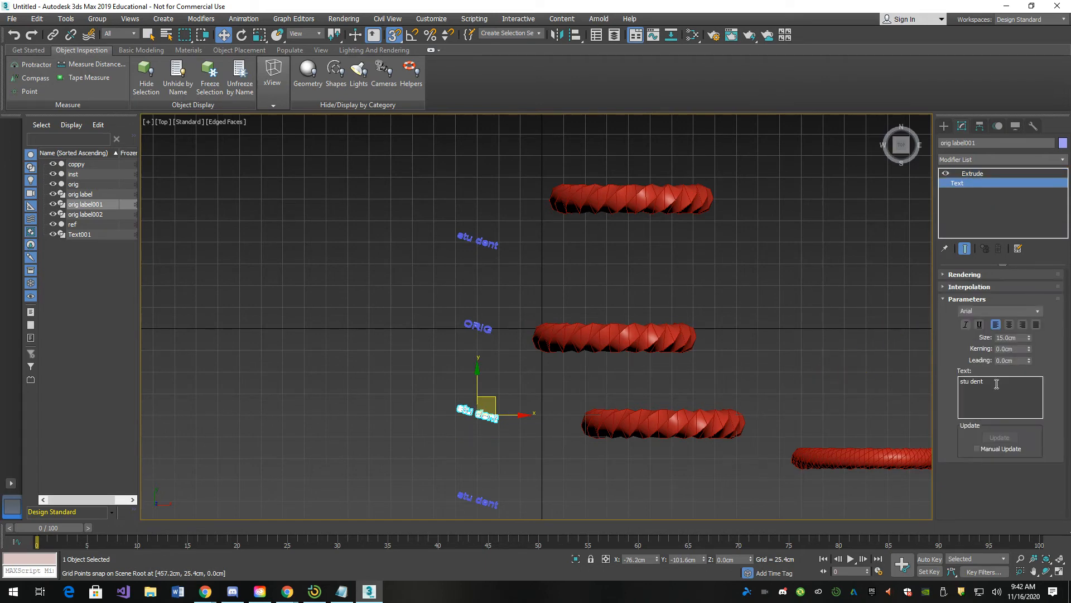
pyautogui.moveTo(997, 384); pyautogui.dragTo(954, 381)
pyautogui.write('Re')
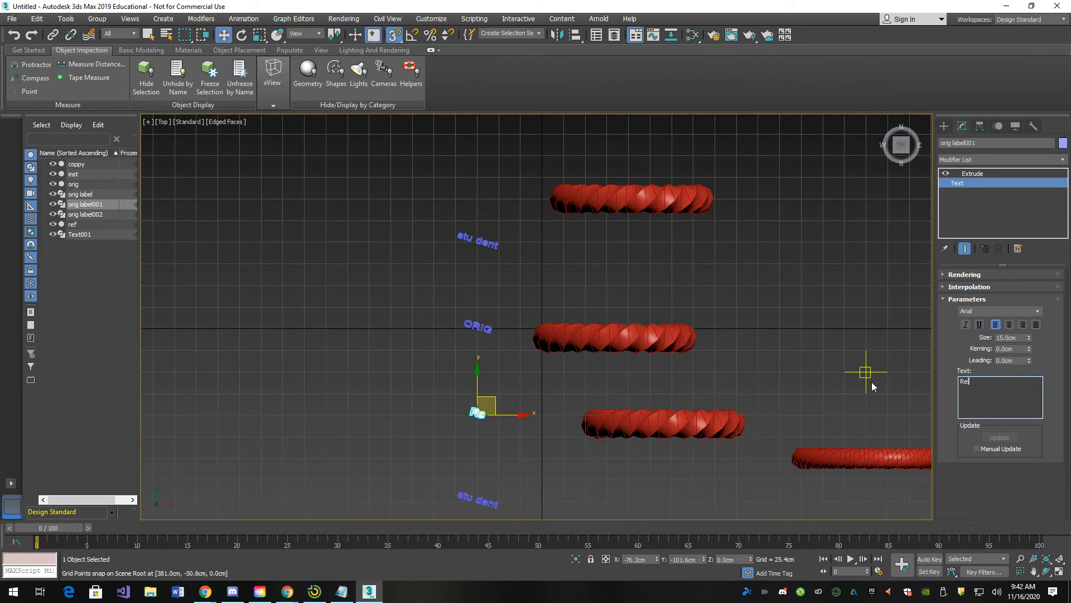
pyautogui.write('ference')
pyautogui.click(828, 374)
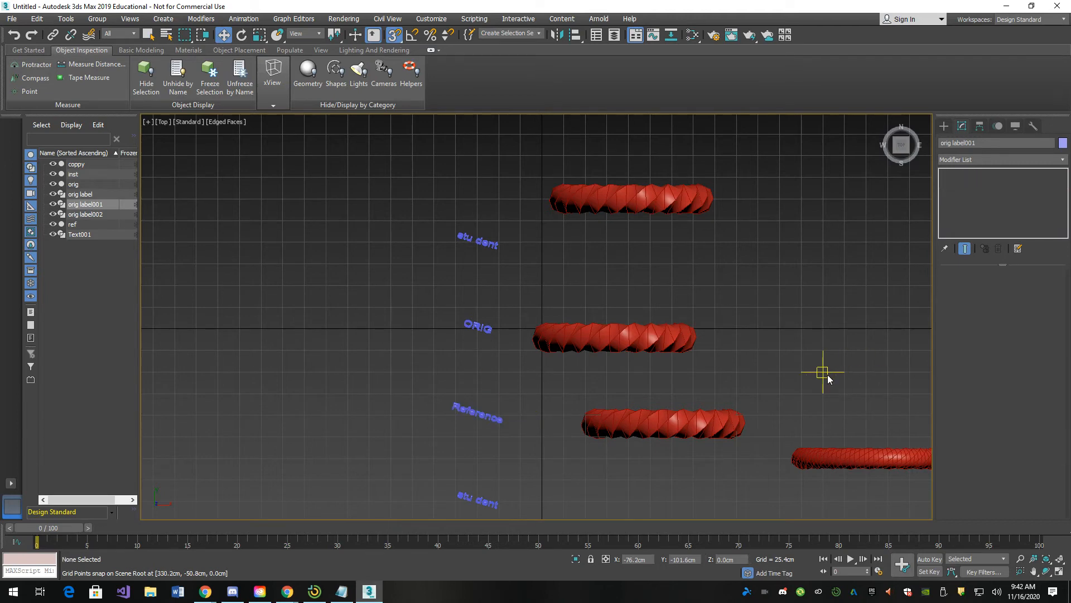
# Change the text content of orig label002, at about Y -203.2 cm, to "Reference"
pyautogui.click(487, 502)
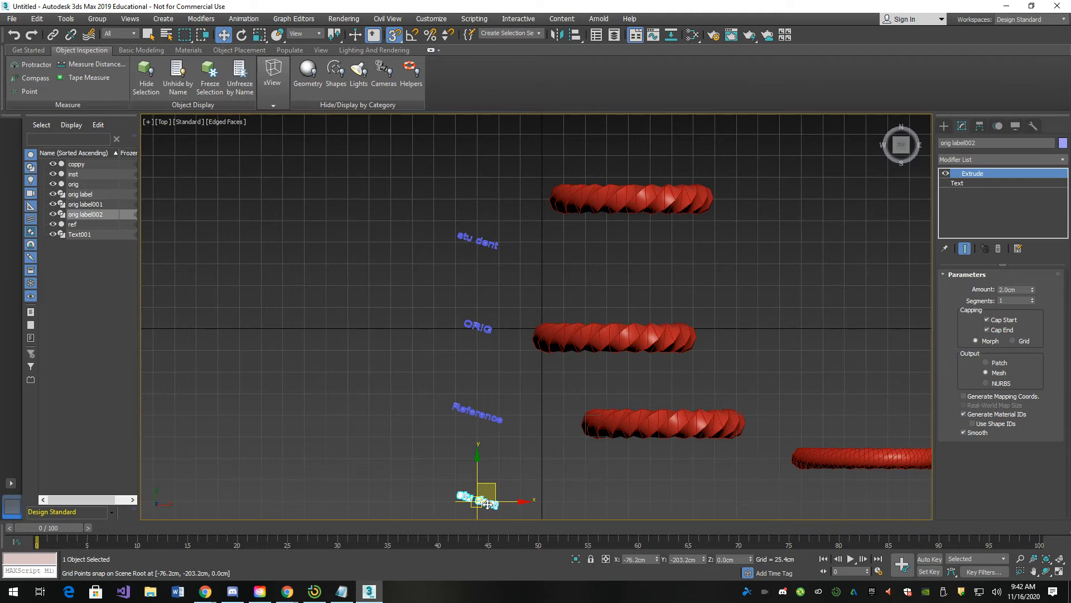
pyautogui.press('e')
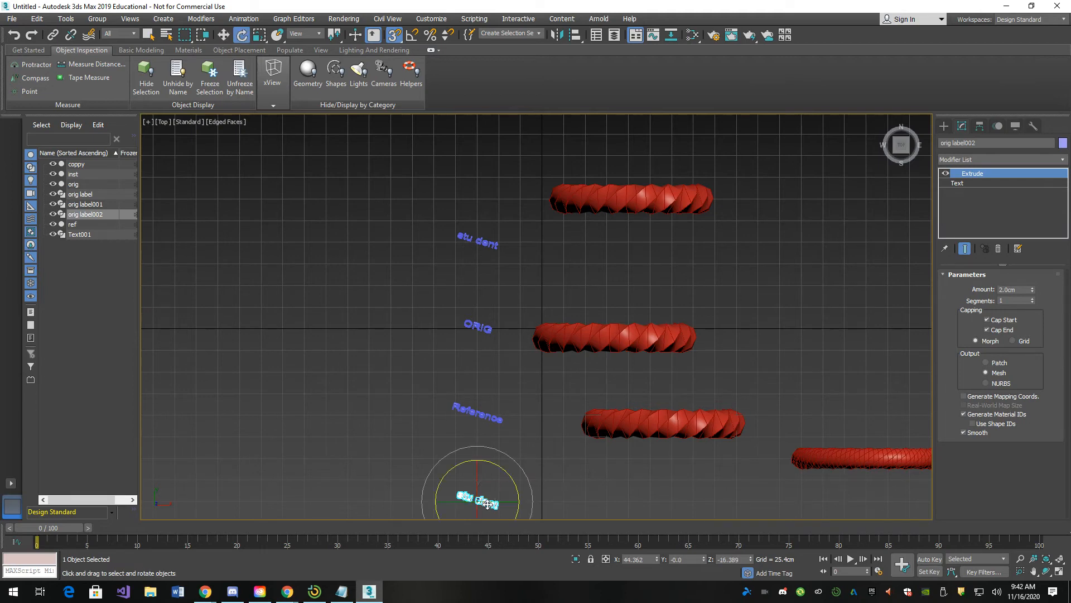
pyautogui.click(972, 184)
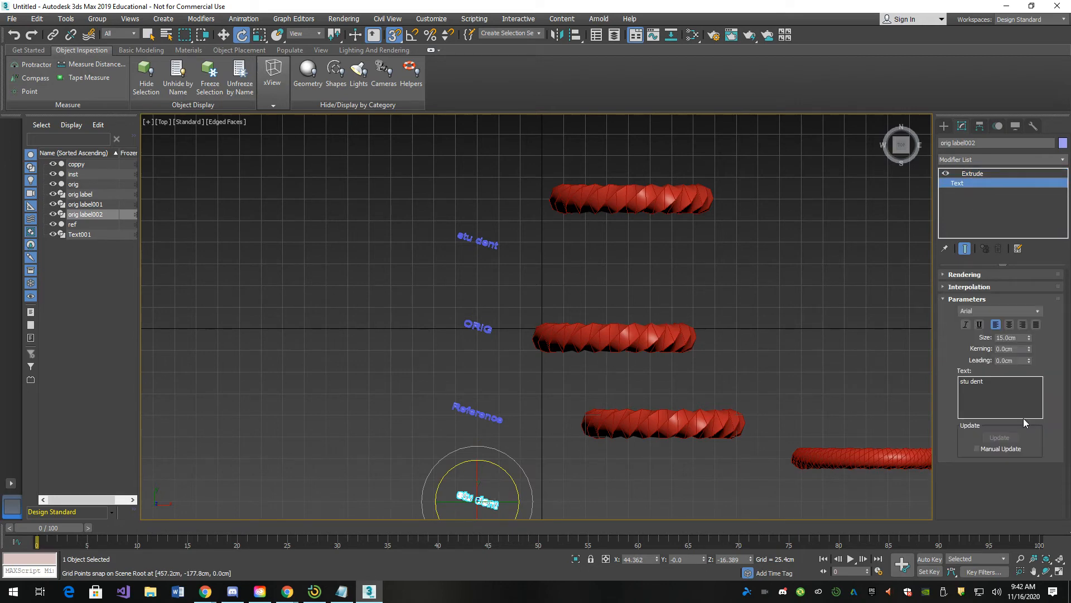
pyautogui.moveTo(986, 383); pyautogui.dragTo(902, 383)
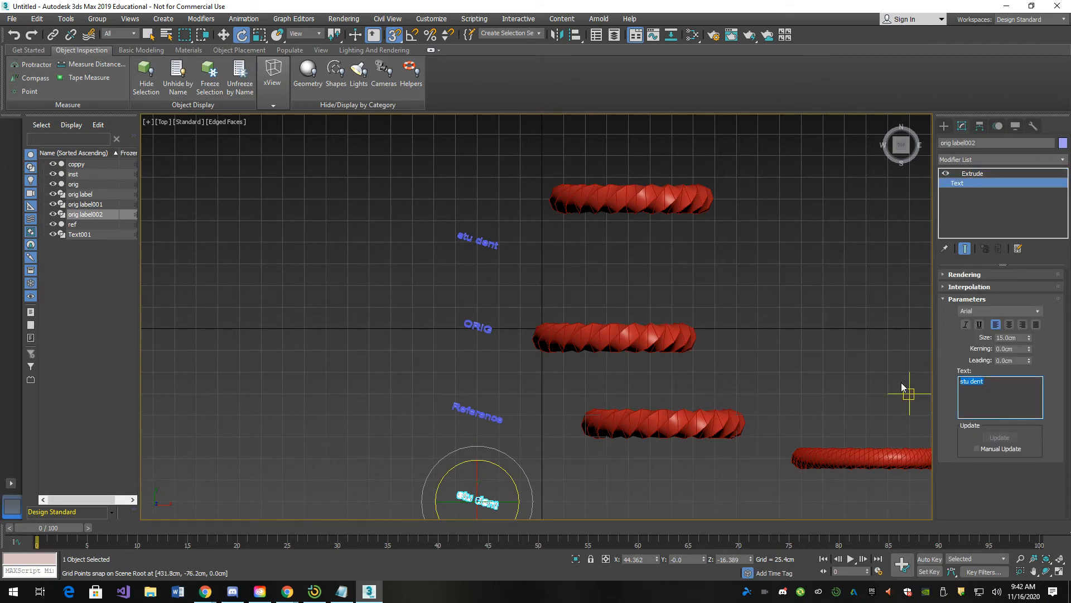
pyautogui.write('Referebc')
pyautogui.press('BackSpace')
pyautogui.press('BackSpace')
pyautogui.write('nce')
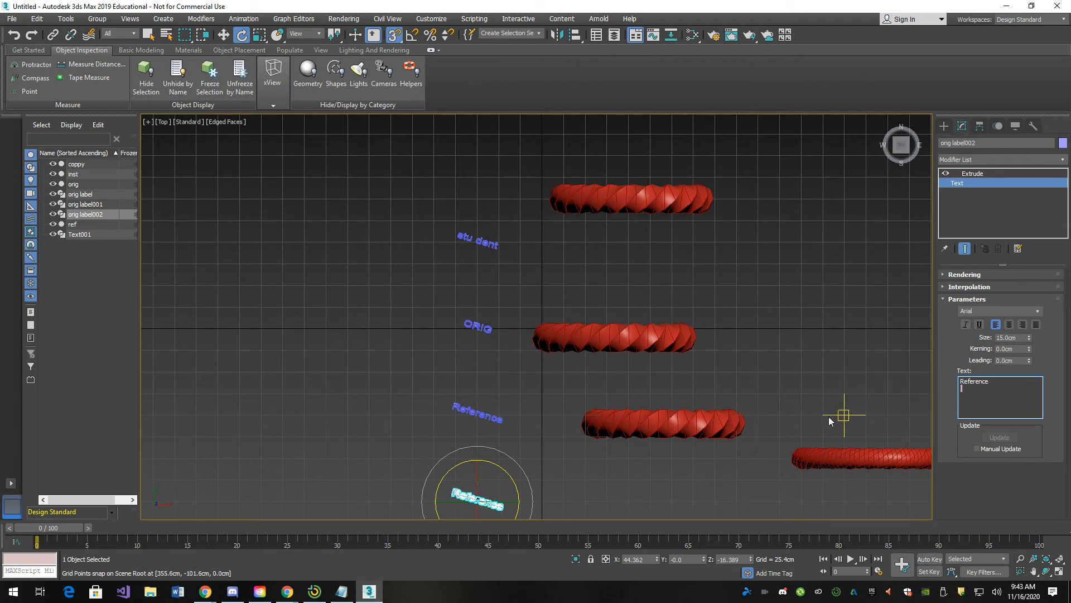
pyautogui.press('Return')
# Move the orig label002 text beside the near foot of the smoothed ref arch, at X 304.8 cm, Y -177.8 cm
pyautogui.write('w')
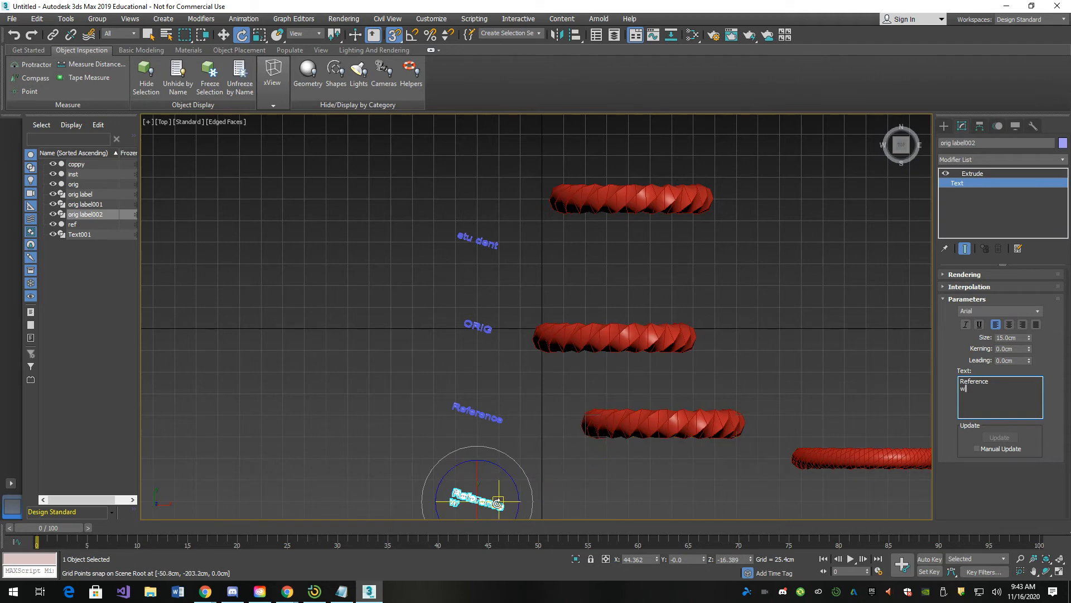
pyautogui.write('w')
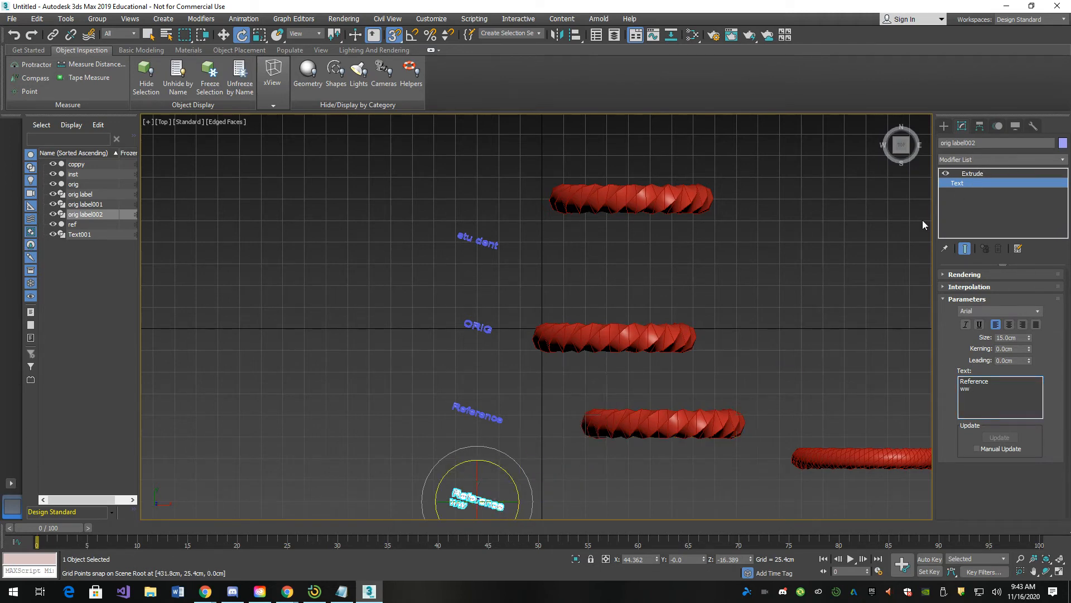
pyautogui.write('w')
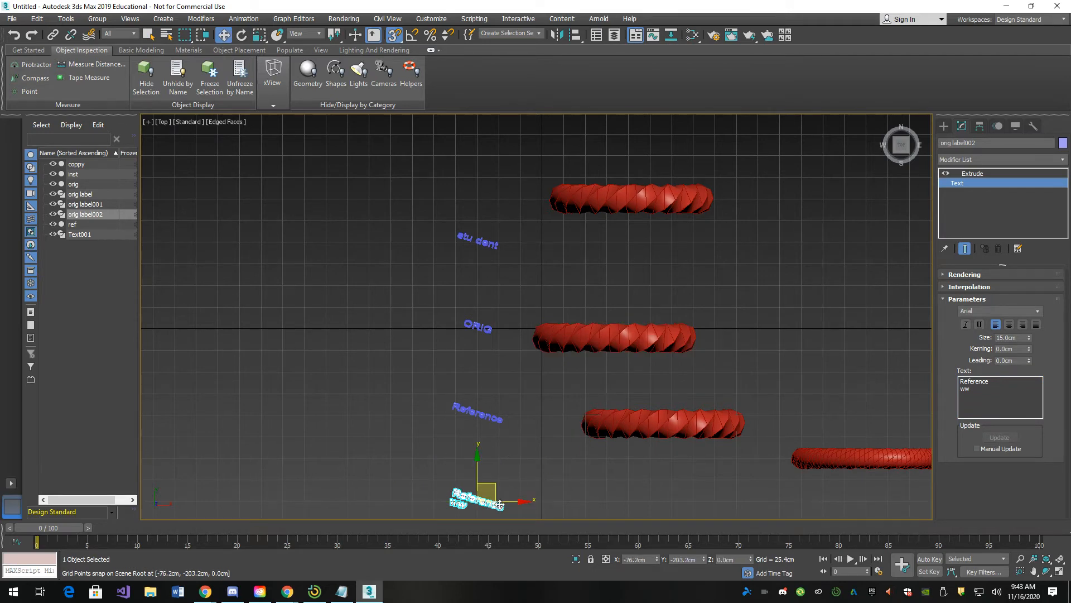
pyautogui.moveTo(500, 504); pyautogui.dragTo(804, 472)
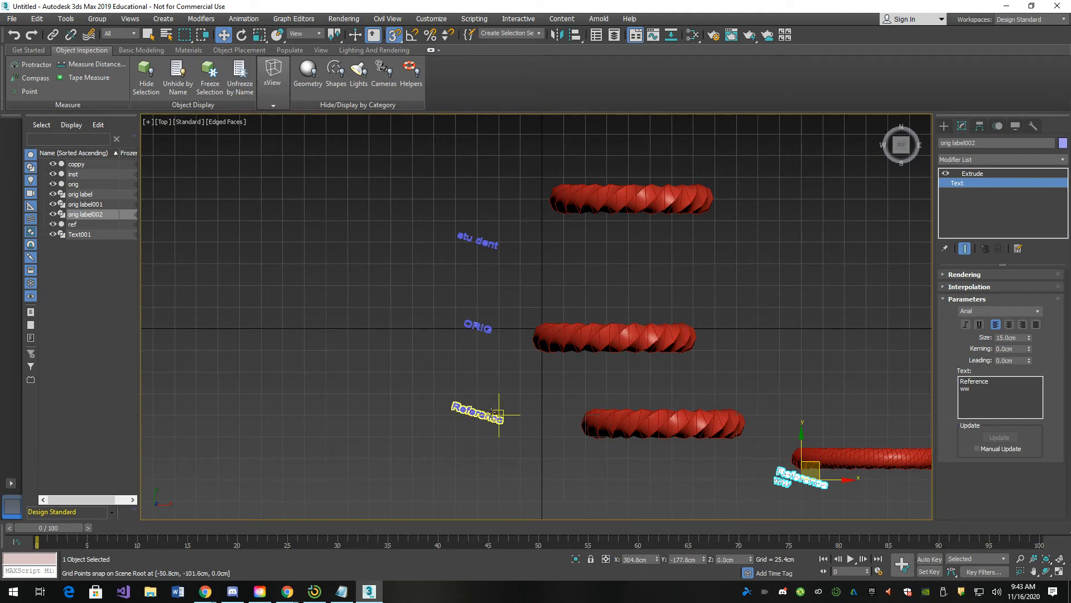
# Move orig label001 to X 0 cm, Y -127 cm beside the inst arch, and the "ORIG" label to X -25.4 cm, Y 0 cm
pyautogui.click(491, 413)
pyautogui.moveTo(494, 416); pyautogui.dragTo(547, 440)
pyautogui.click(481, 328)
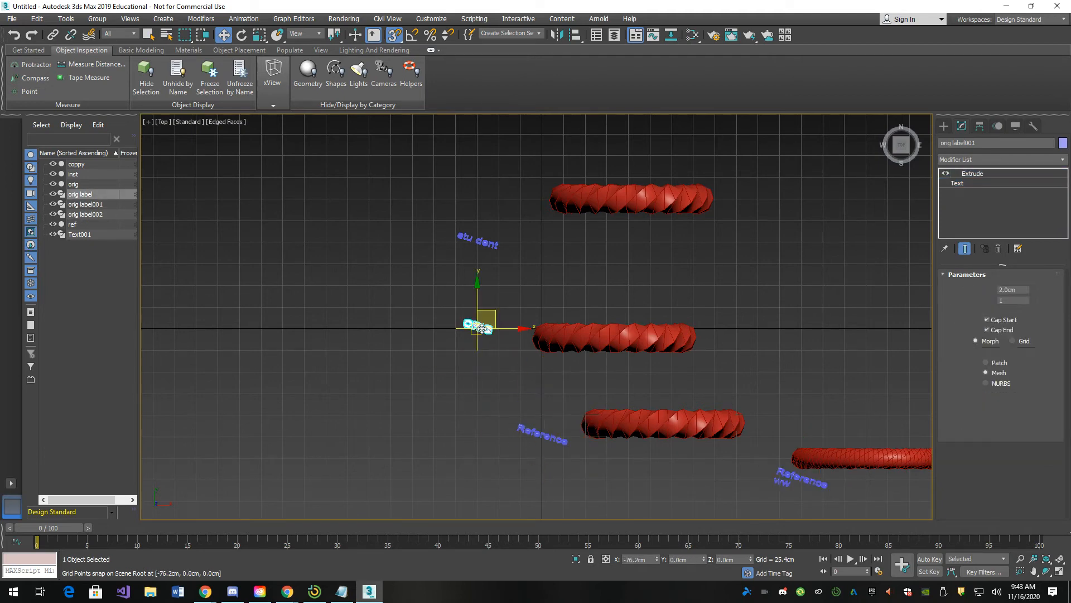
pyautogui.moveTo(481, 328); pyautogui.dragTo(514, 332)
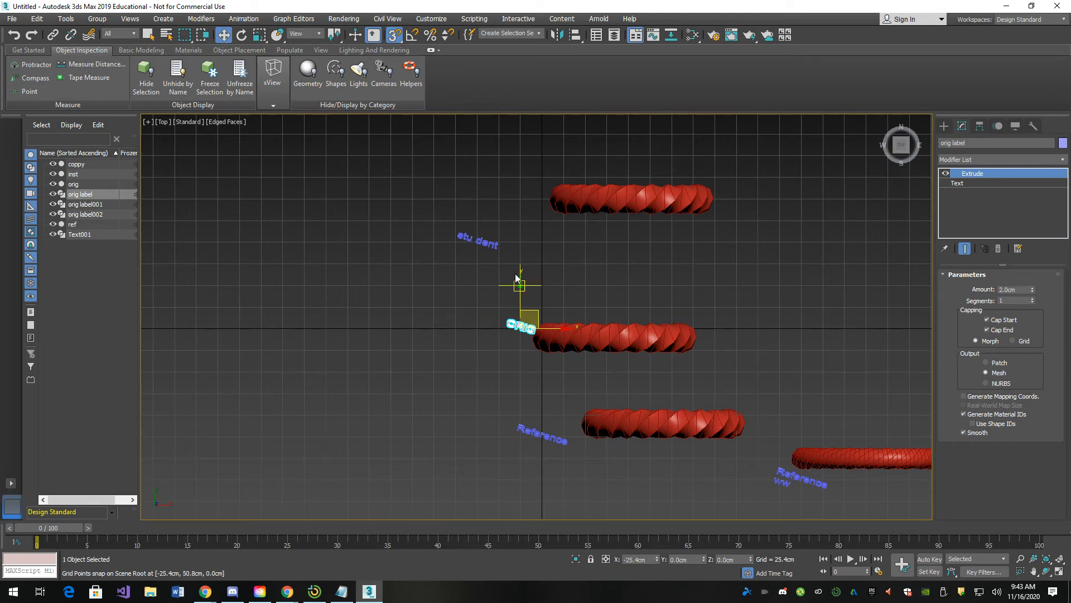
pyautogui.click(517, 262)
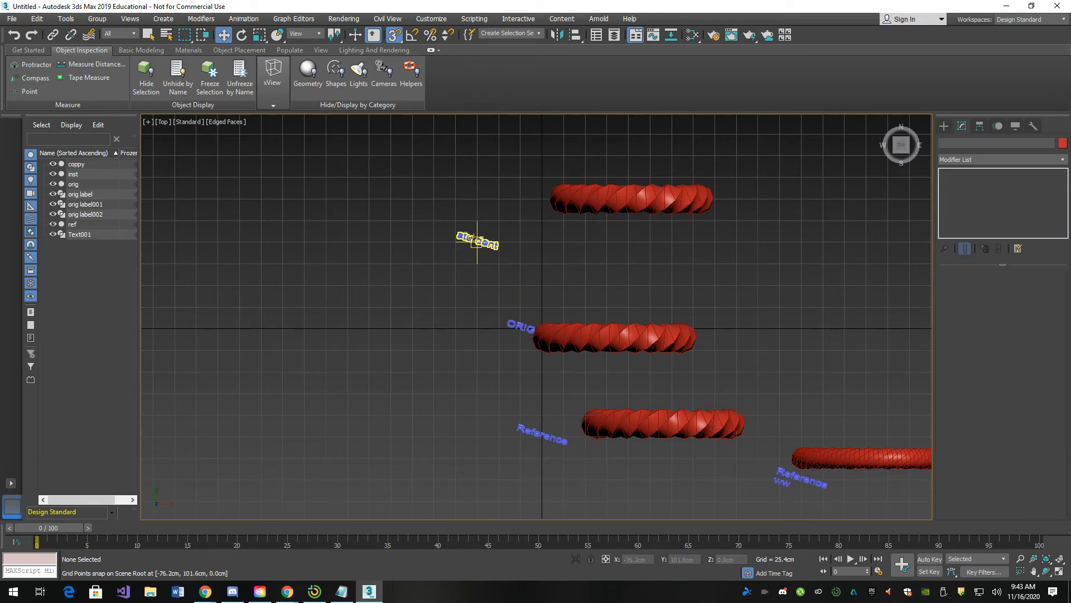
# Clone the "ORIG" label along positive Y to Y 152.4 cm as one independent copy named "COPY"
pyautogui.click(521, 326)
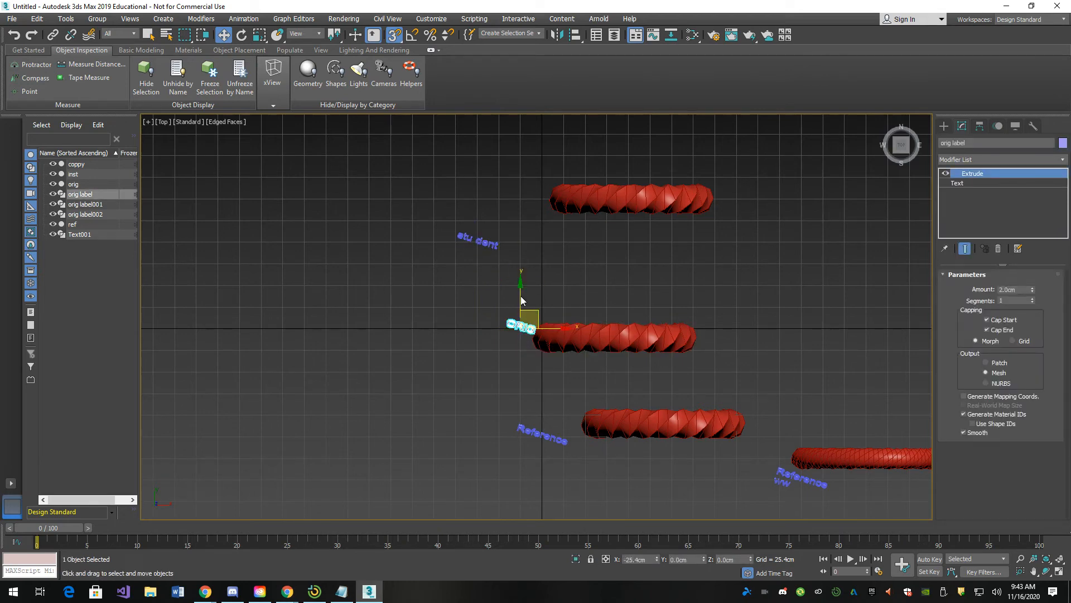
pyautogui.keyDown('shift'); pyautogui.moveTo(521, 296); pyautogui.dragTo(516, 208); pyautogui.keyUp('shift')
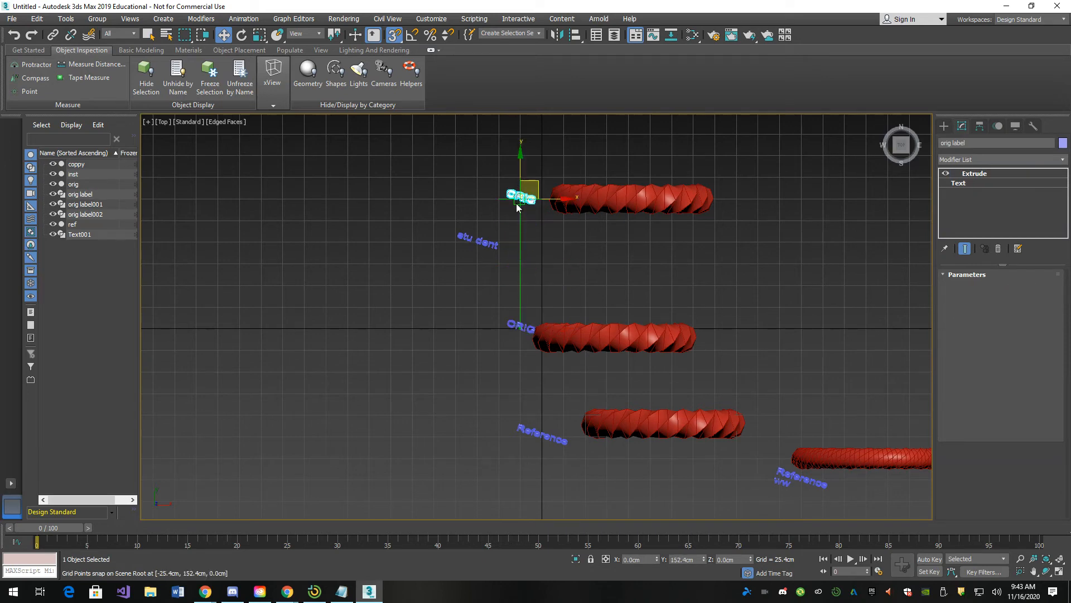
pyautogui.moveTo(558, 324); pyautogui.dragTo(385, 325)
pyautogui.write('C')
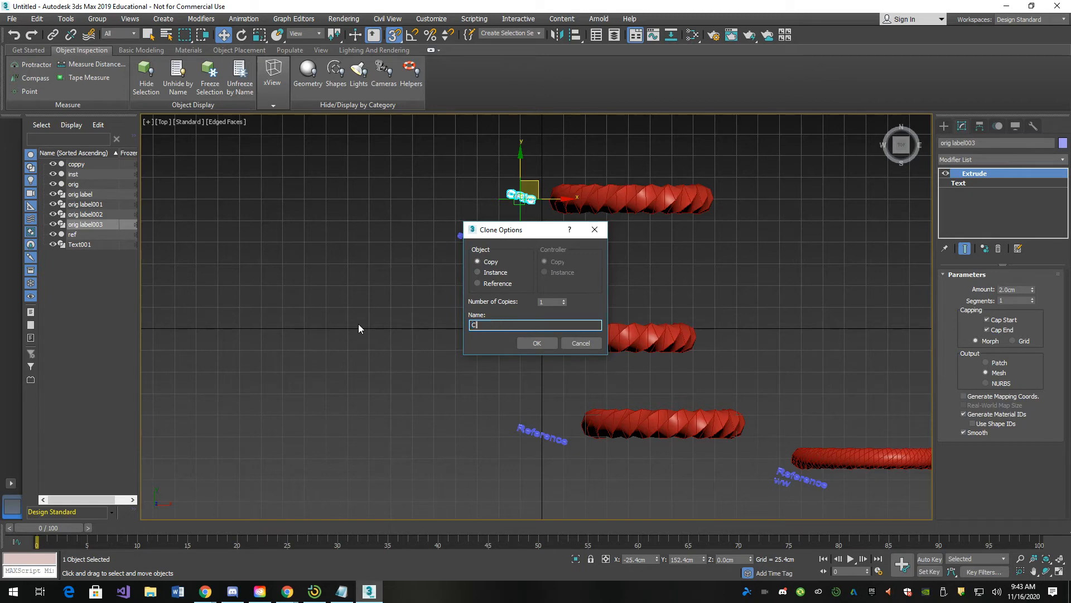
pyautogui.write('OPY')
pyautogui.press('Return')
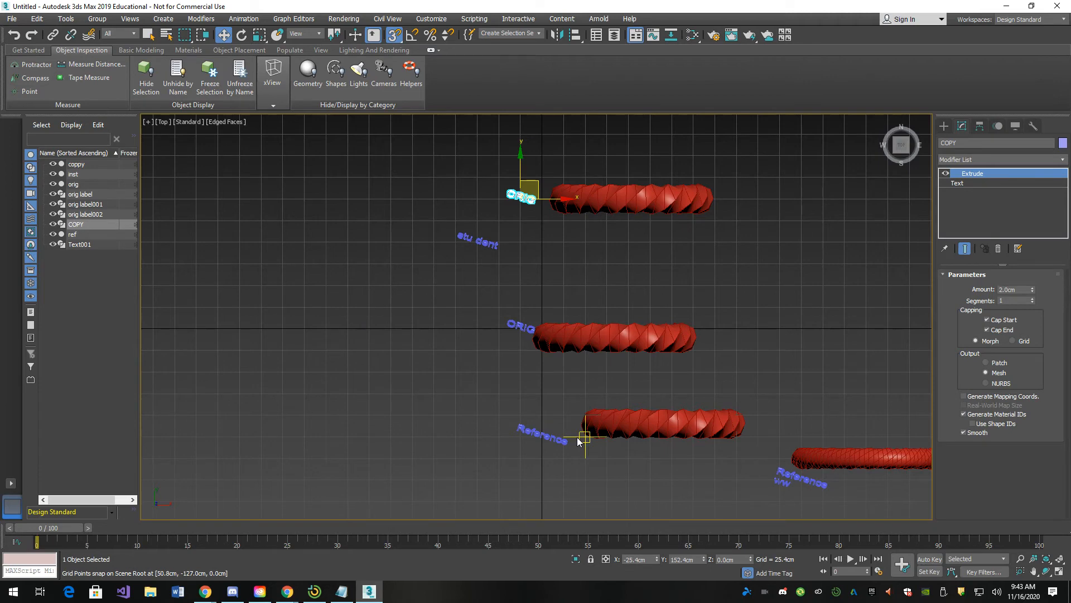
# Change the text content of orig label001, beside the inst arch, to "Instance" and clear the selection
pyautogui.click(539, 434)
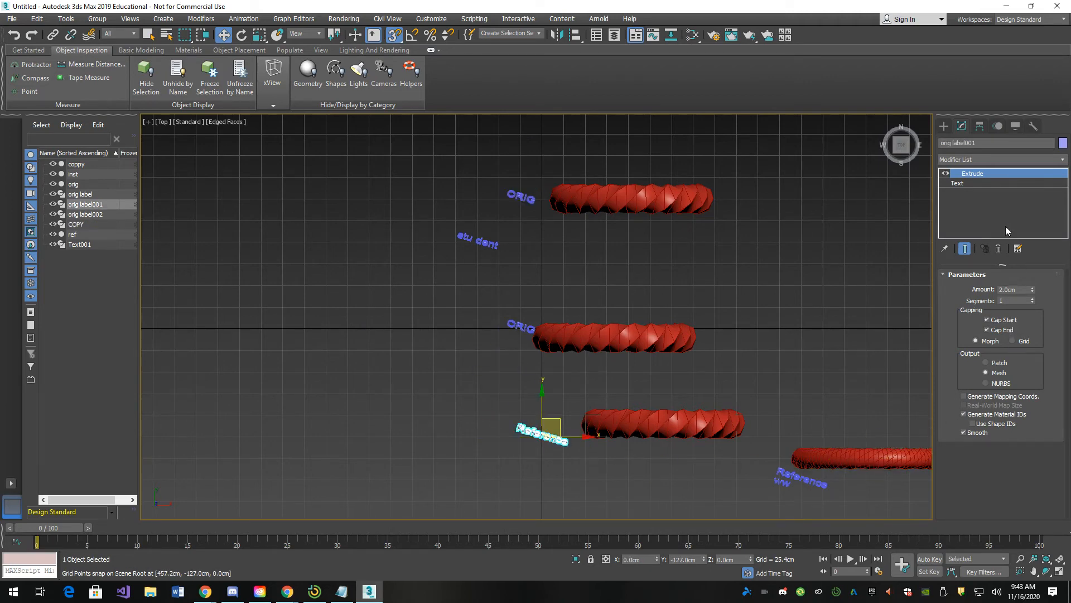
pyautogui.click(966, 183)
pyautogui.moveTo(990, 381); pyautogui.dragTo(857, 379)
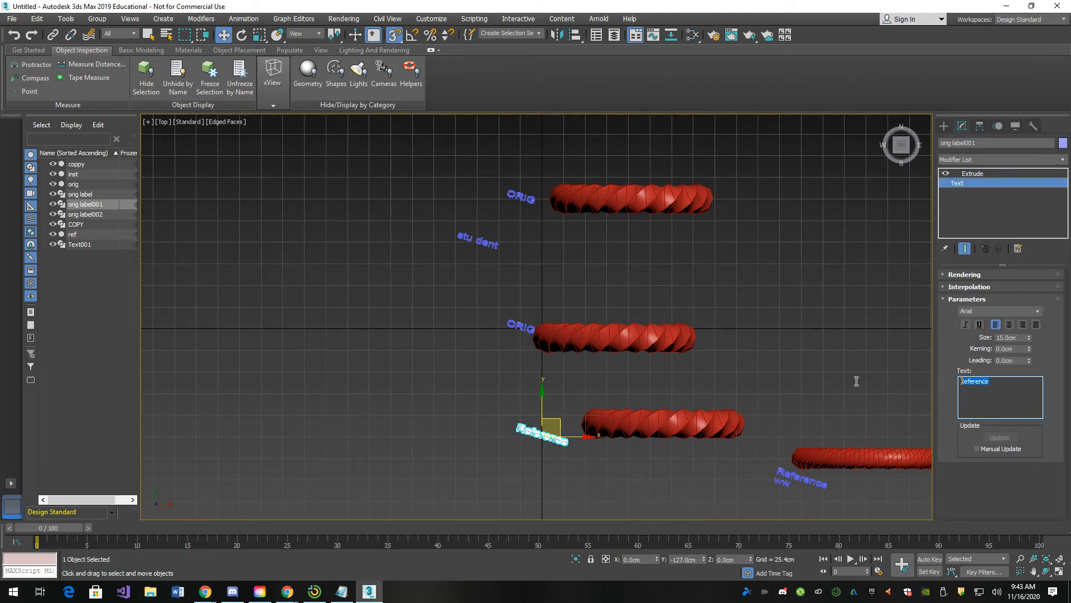
pyautogui.write('Instance')
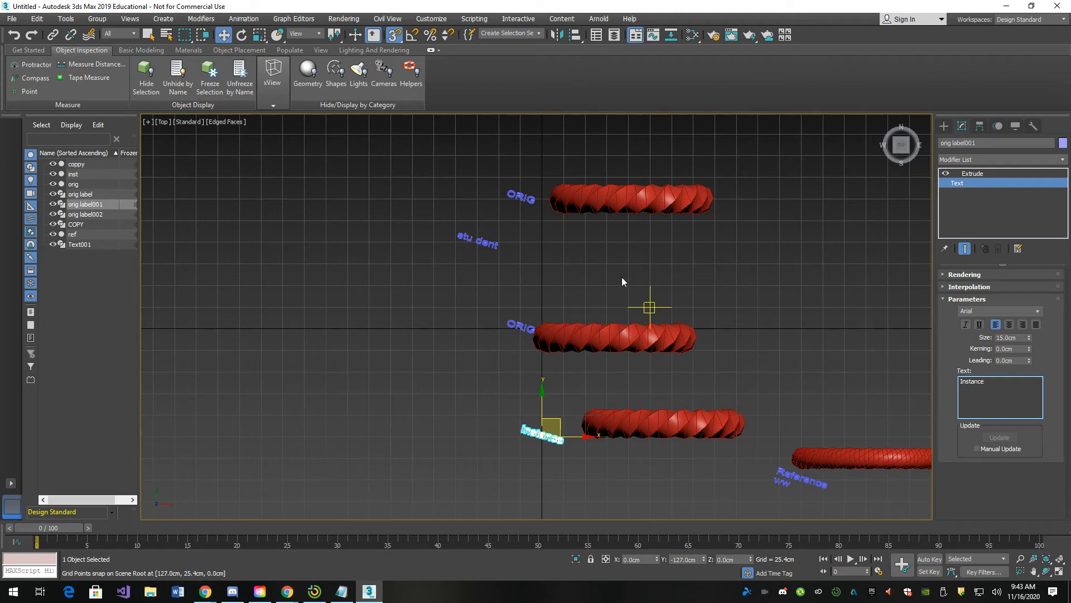
pyautogui.click(315, 349)
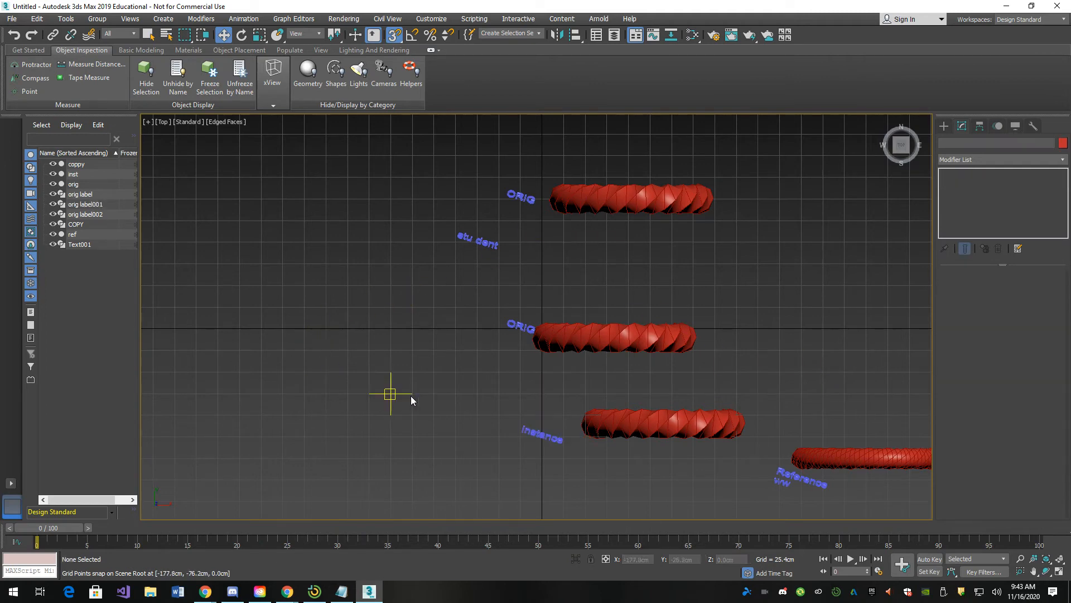
# Change the object color of the orig arch to dark yellow from the 3ds Max palette
pyautogui.moveTo(896, 163); pyautogui.dragTo(905, 514)
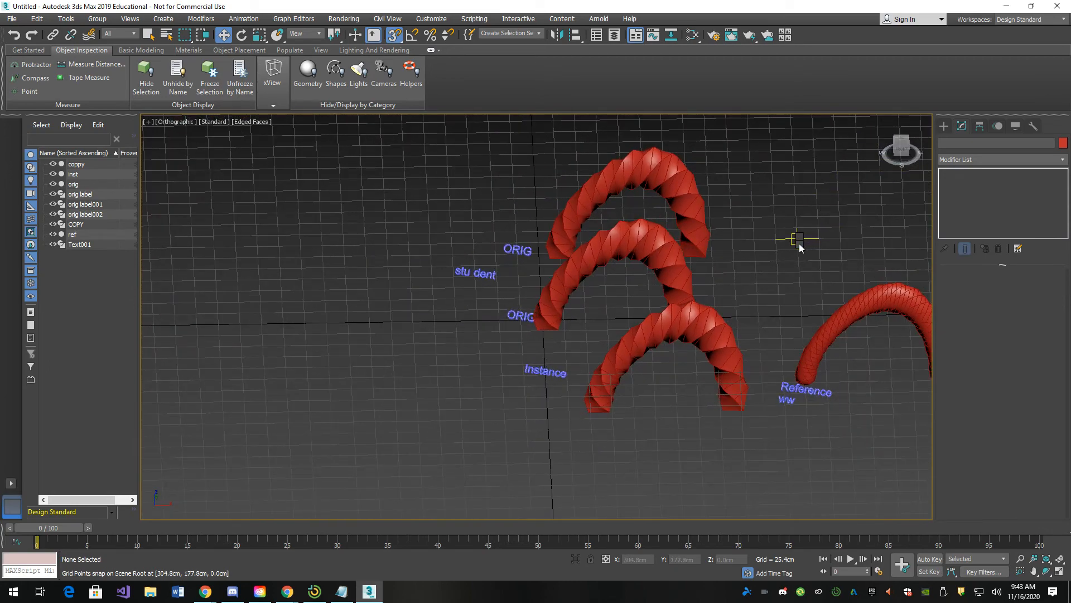
pyautogui.rightClick(798, 243)
pyautogui.moveTo(787, 243); pyautogui.dragTo(634, 251, button='middle')
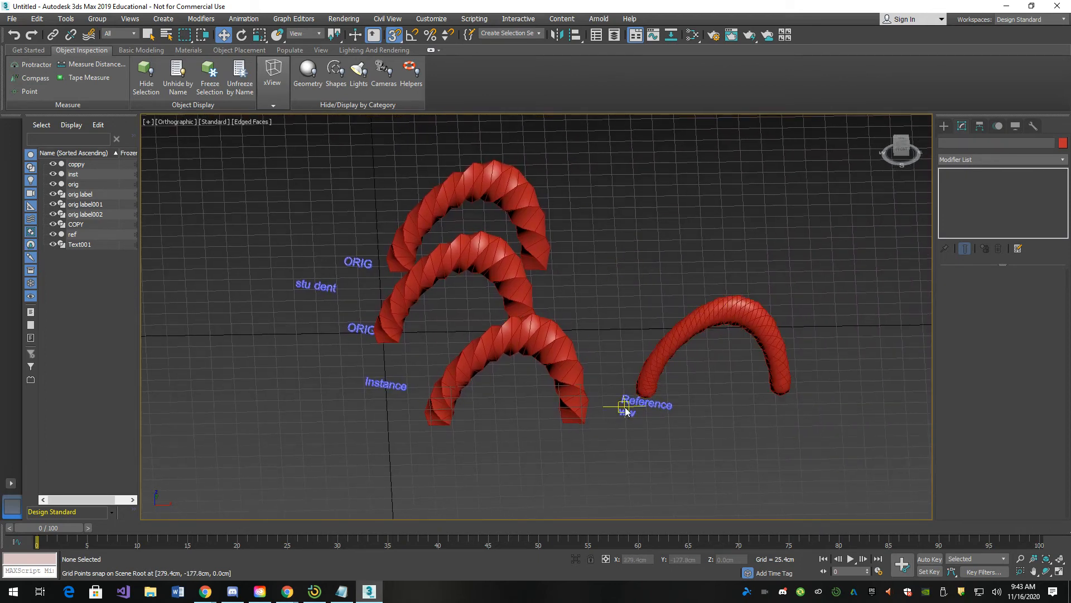
pyautogui.click(472, 255)
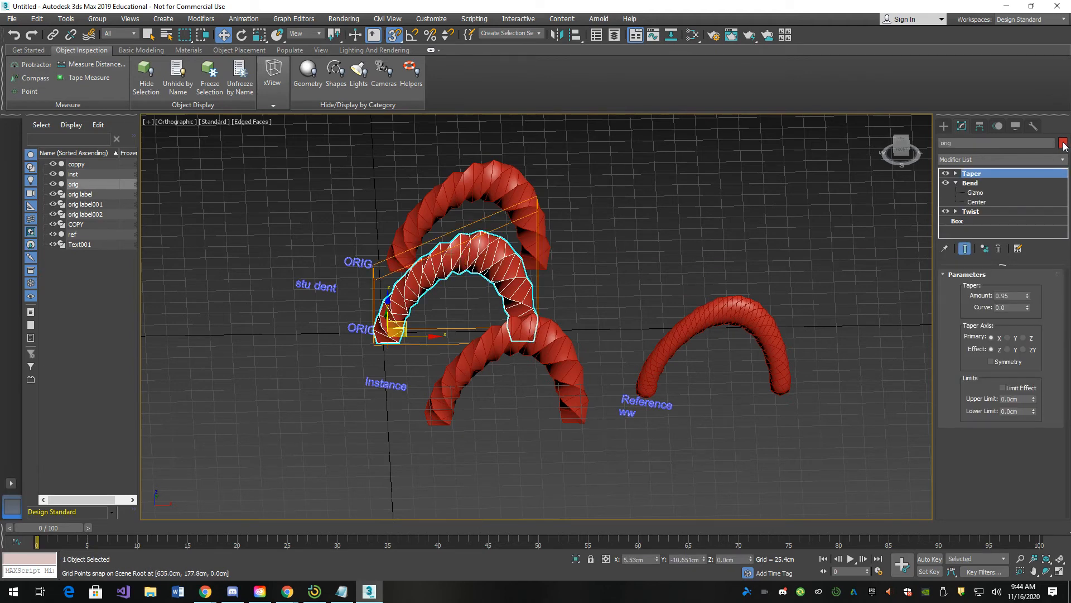
pyautogui.click(1063, 144)
pyautogui.click(478, 288)
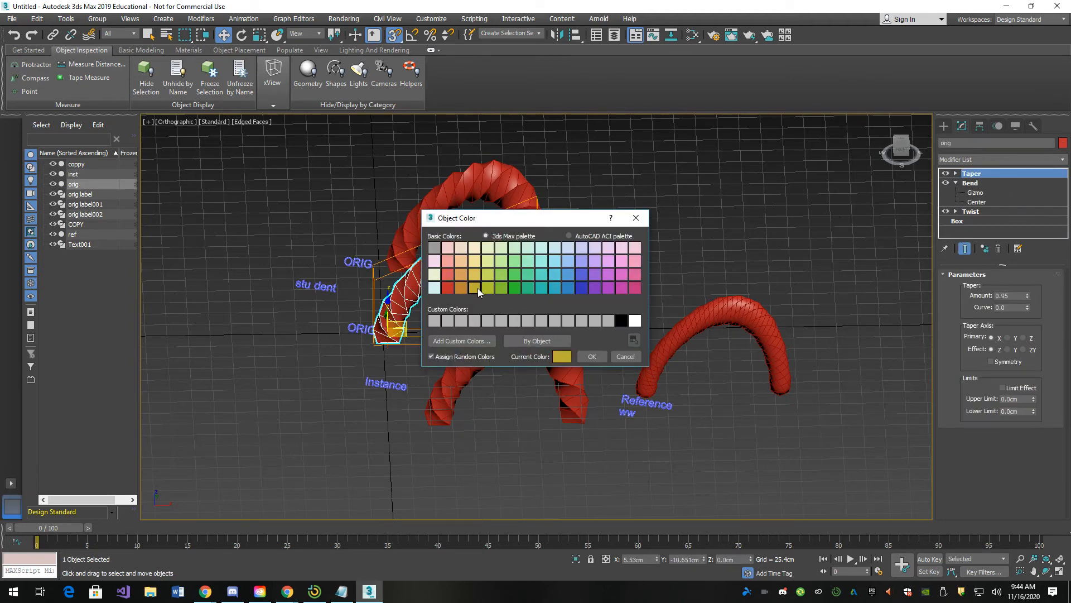
pyautogui.click(592, 356)
# Change the object color of the smoothed ref arch to dark pink and clear the selection
pyautogui.click(686, 326)
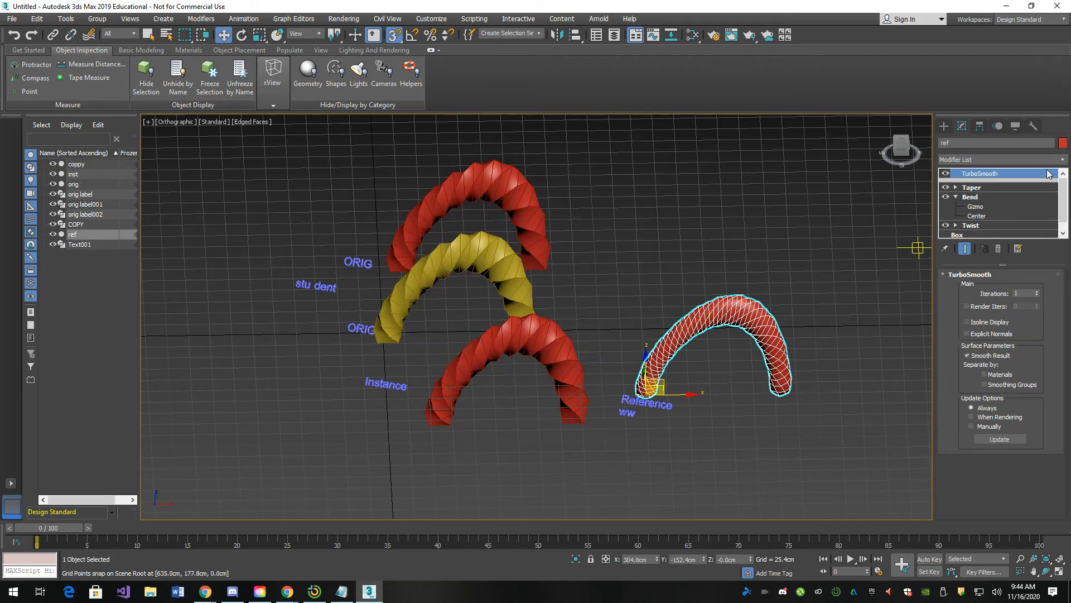
pyautogui.click(1063, 143)
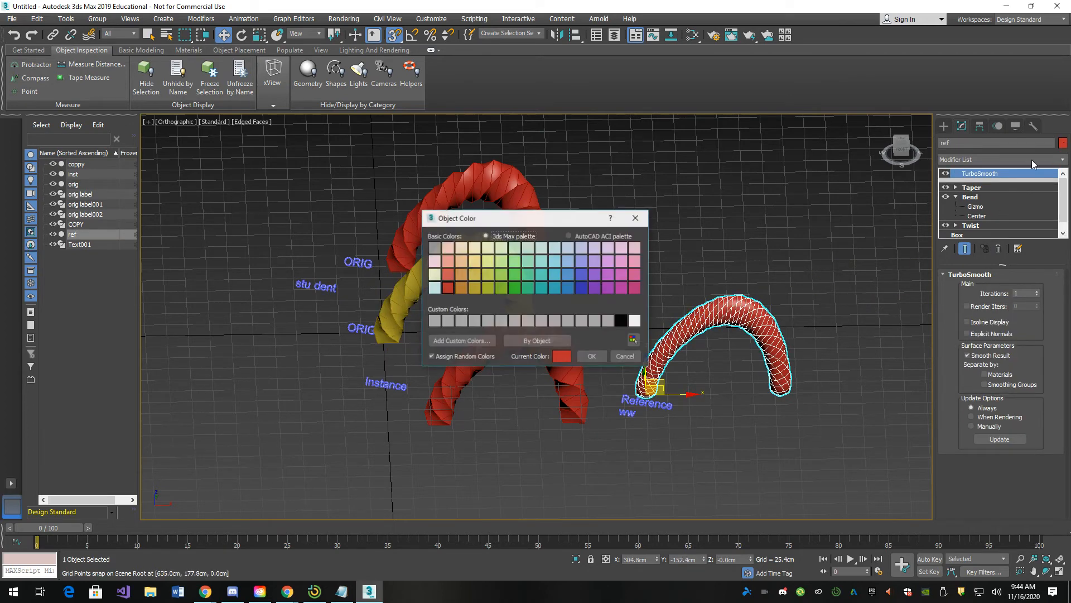
pyautogui.click(636, 288)
pyautogui.click(602, 357)
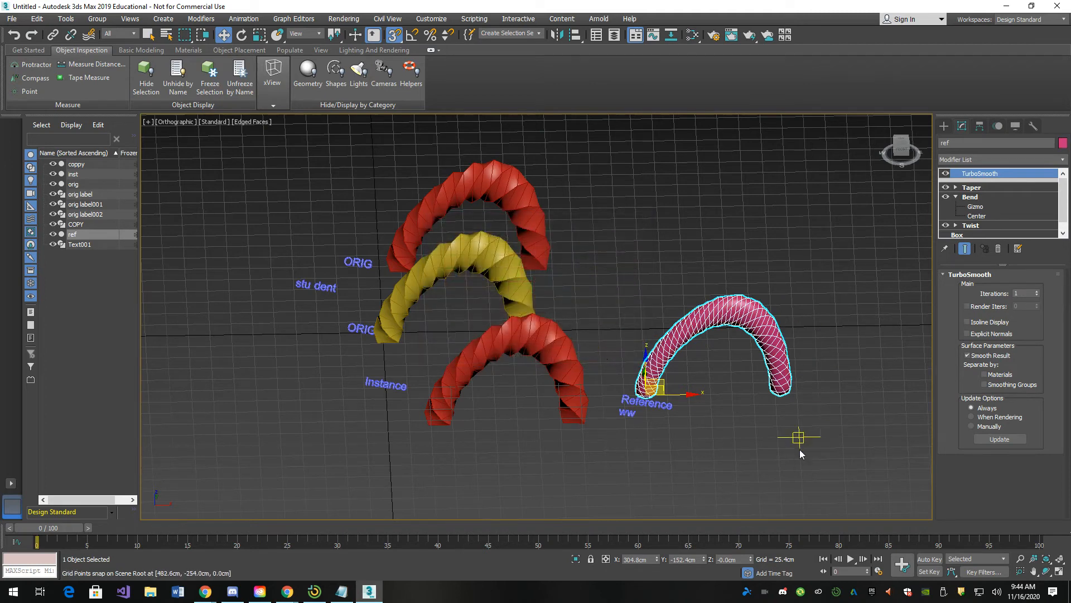
pyautogui.click(781, 468)
# Change the object color of the inst arch to orange and leave nothing selected
pyautogui.click(526, 338)
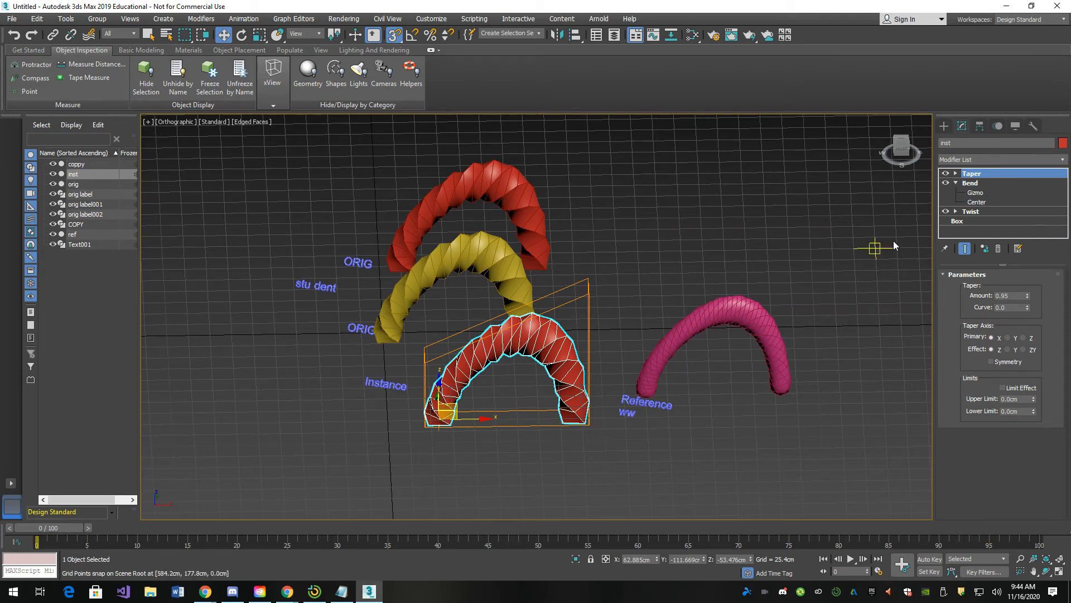
pyautogui.click(1063, 144)
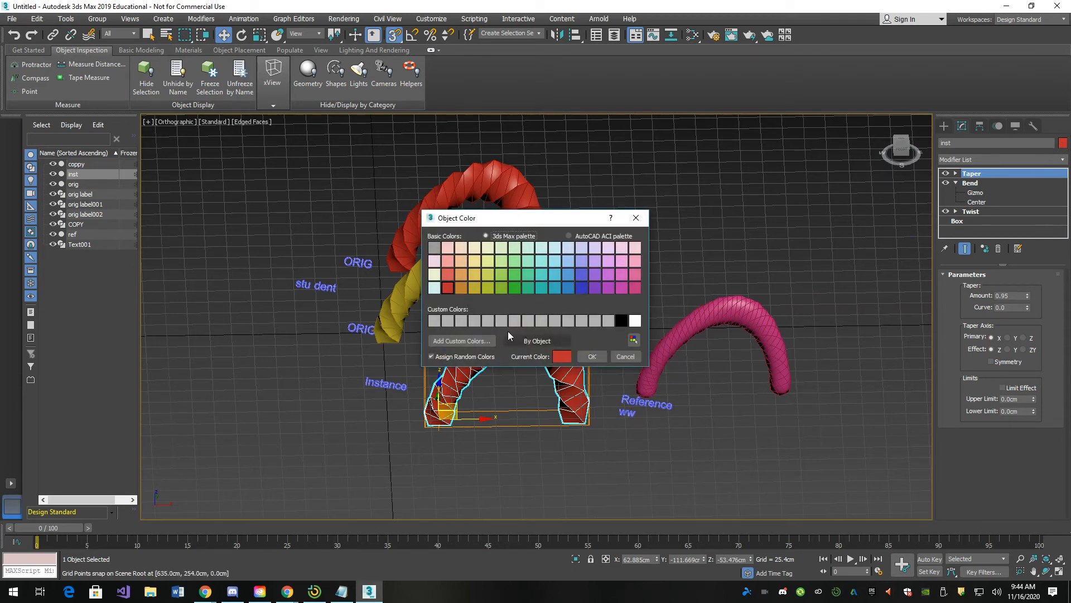
pyautogui.click(461, 288)
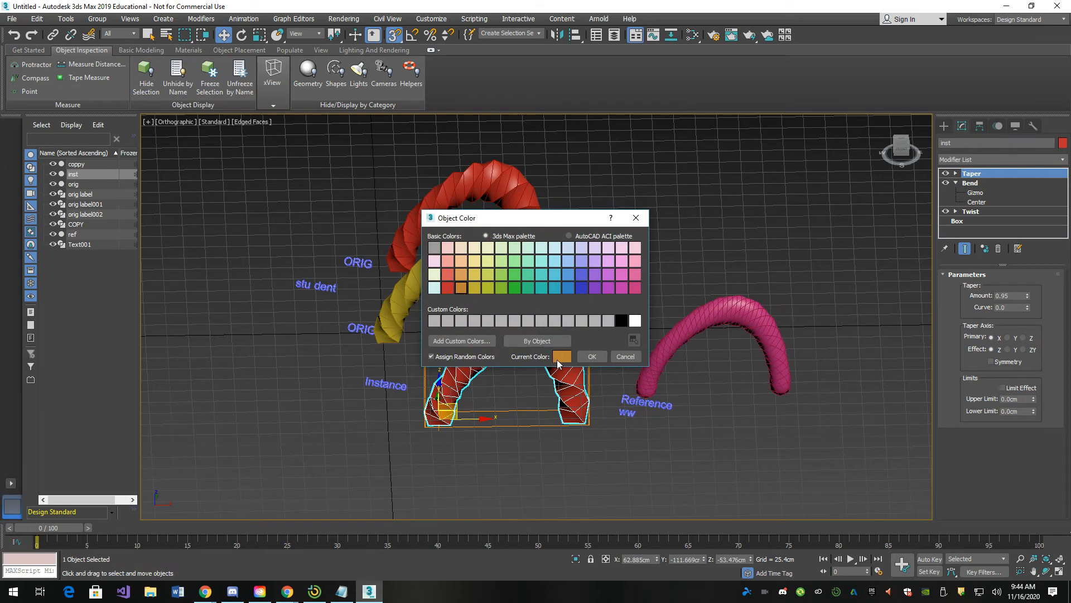
pyautogui.click(591, 356)
pyautogui.click(518, 201)
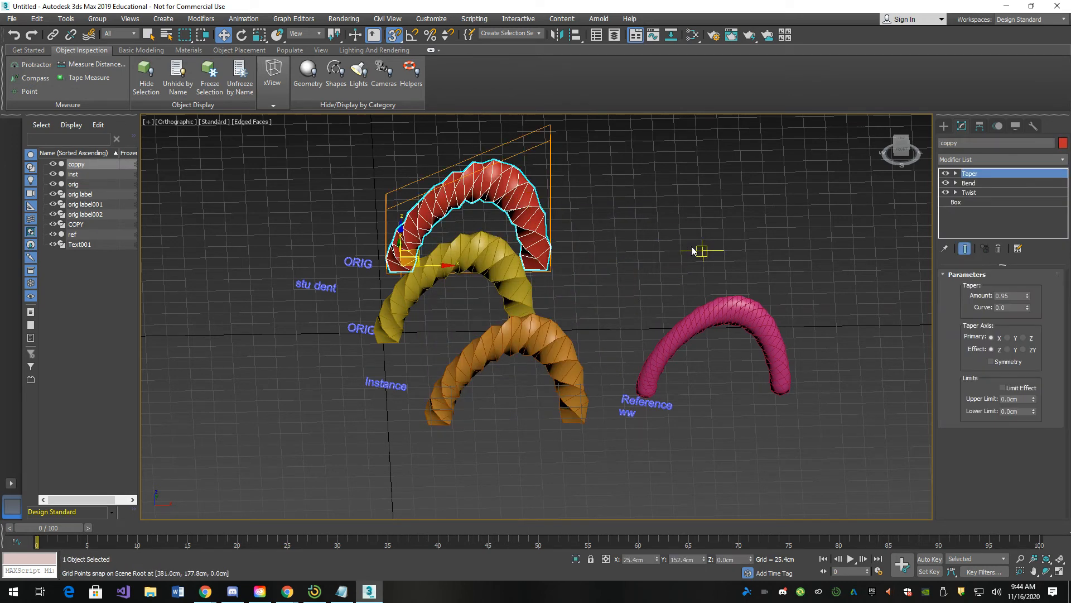
pyautogui.click(698, 248)
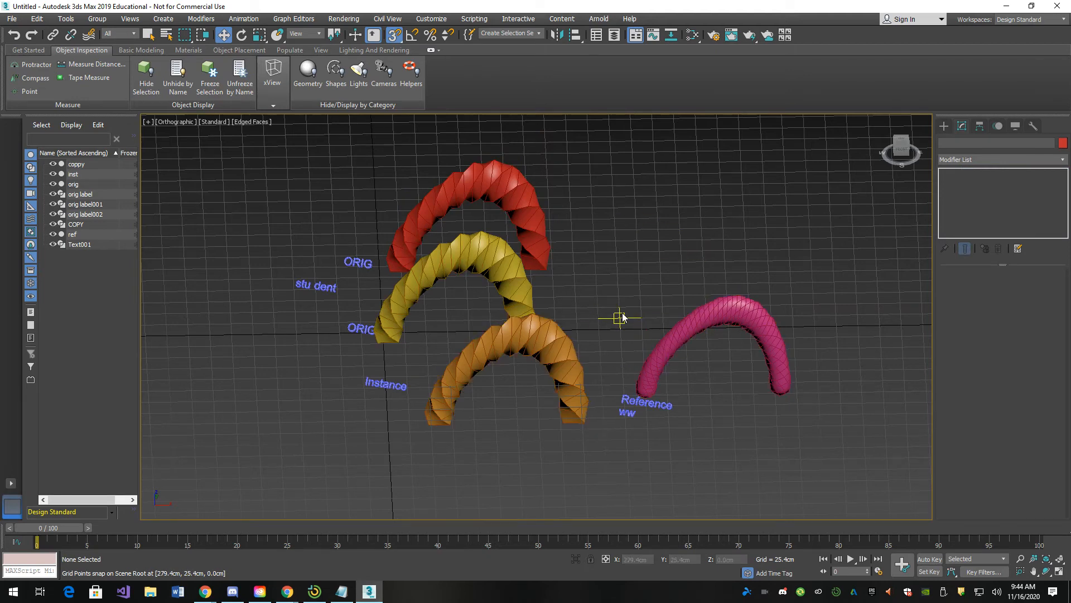
# Change the text content of the label beside the red arch to "COPY" and clear the selection
pyautogui.scroll(-3, 619, 317)
pyautogui.scroll(3, 620, 318)
pyautogui.click(357, 261)
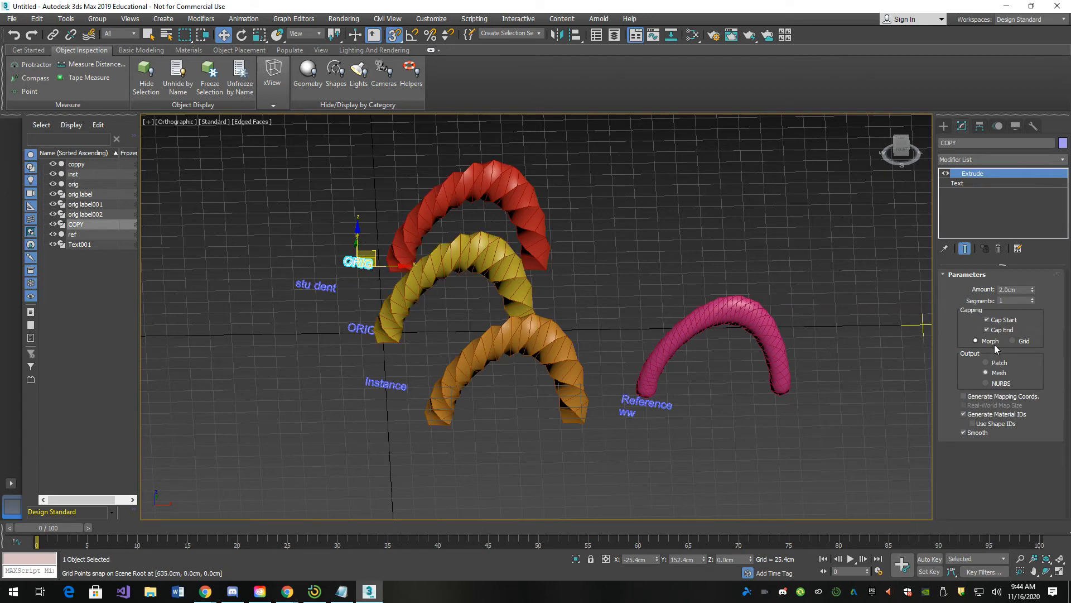
pyautogui.click(976, 183)
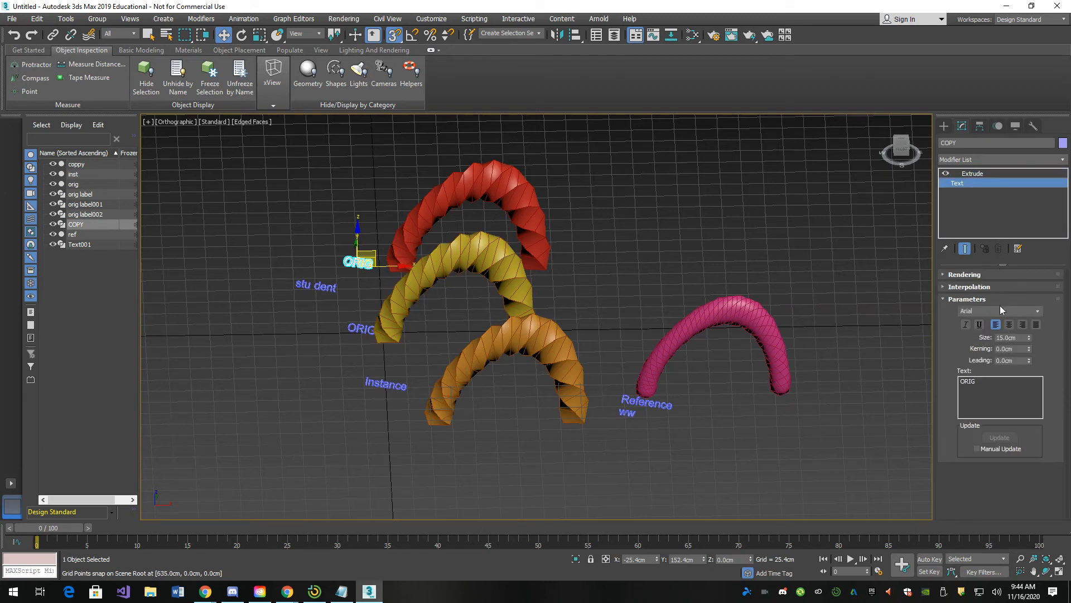
pyautogui.moveTo(1007, 375); pyautogui.dragTo(884, 373)
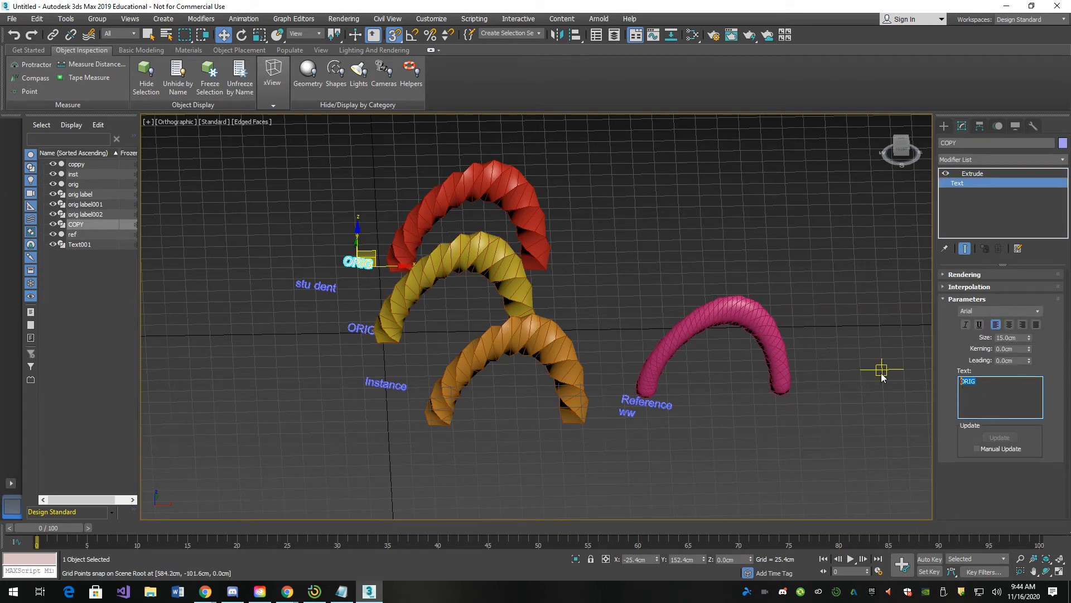
pyautogui.write('COPY')
pyautogui.click(773, 452)
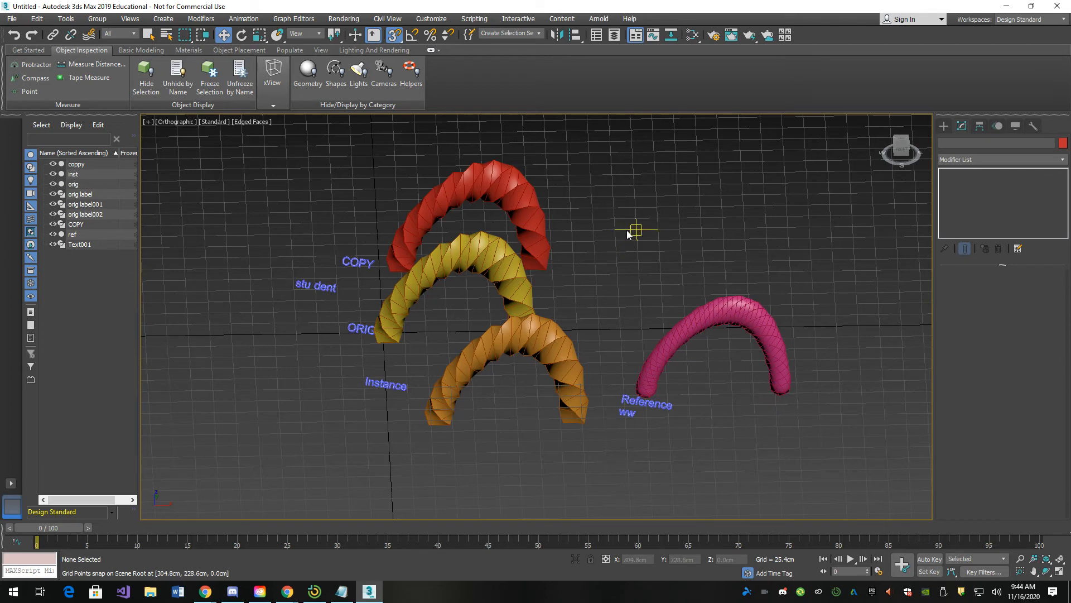
# Render the orthographic view and enter H:\TaffyToTurnIn as the file name for saving the rendered image
pyautogui.hotkey('shift', 'q')
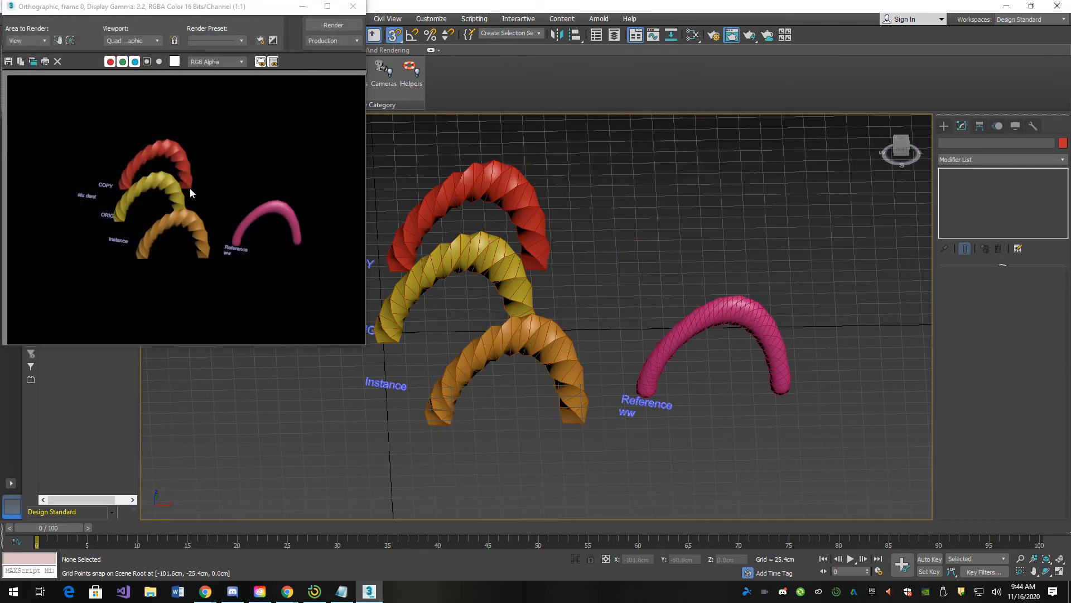
pyautogui.click(9, 62)
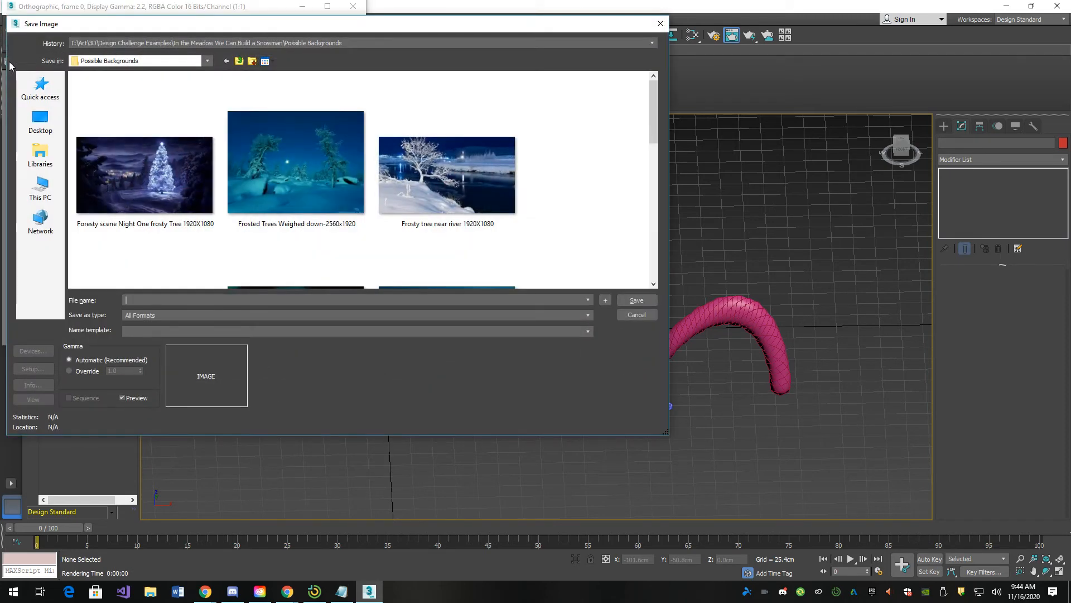
pyautogui.click(382, 41)
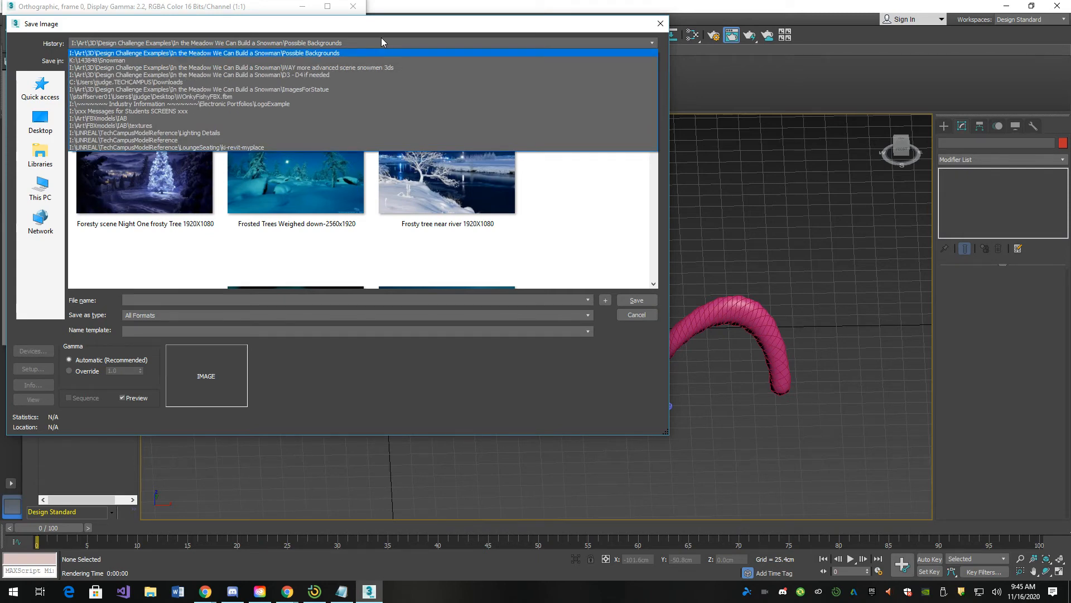
pyautogui.click(45, 192)
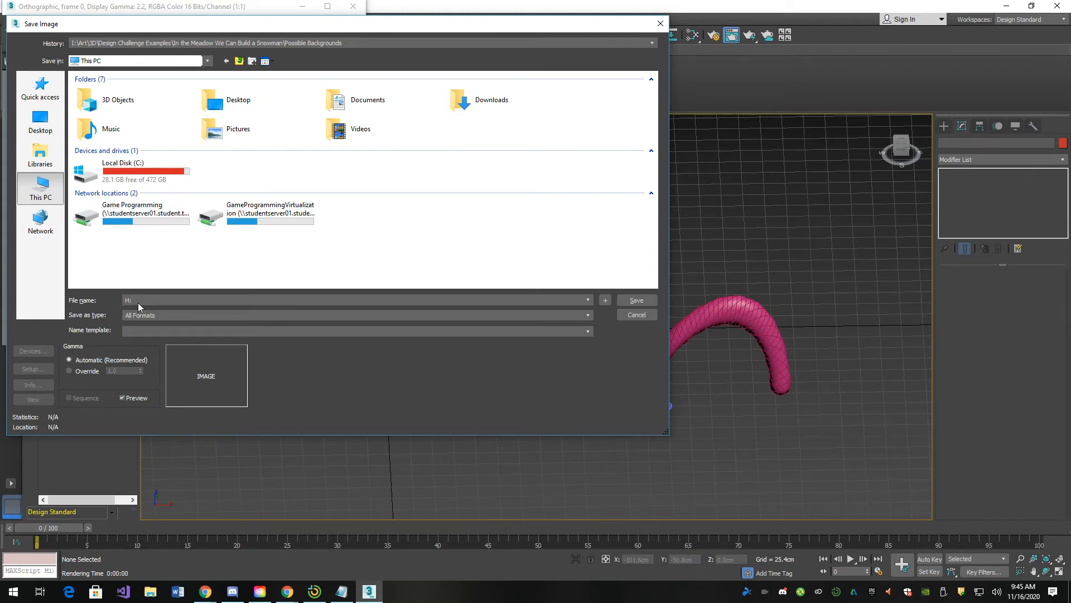
pyautogui.write('\\')
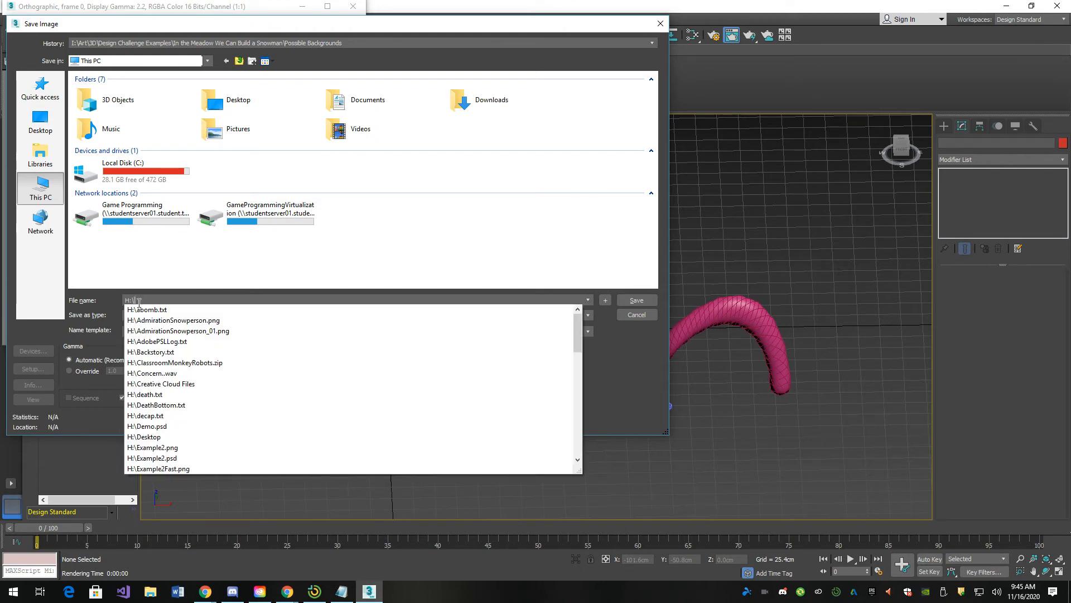
pyautogui.write('Taffy')
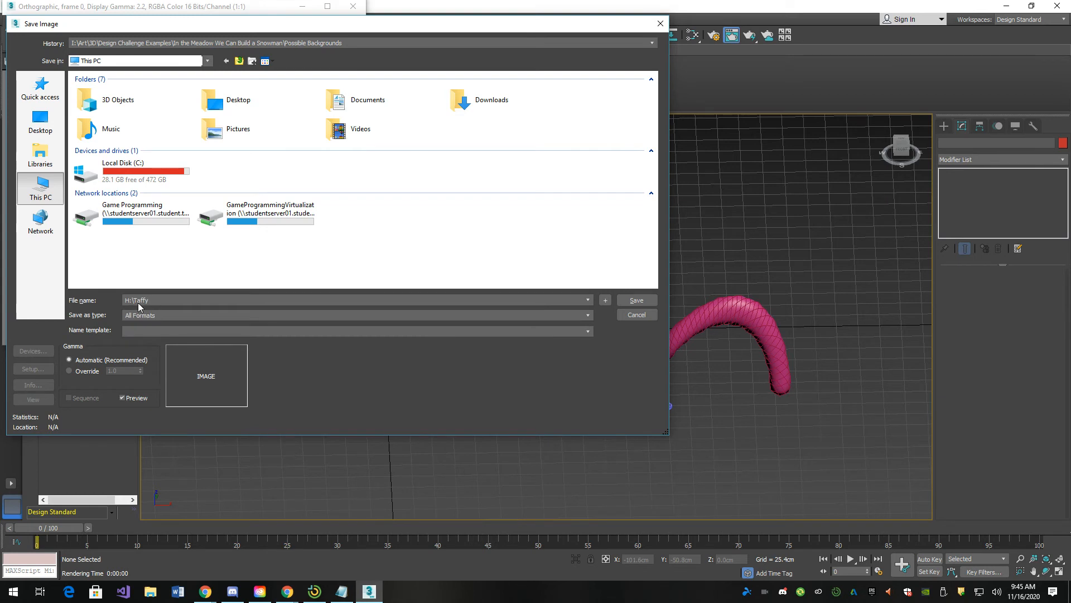
pyautogui.write('ToTurnIn')
pyautogui.click(634, 302)
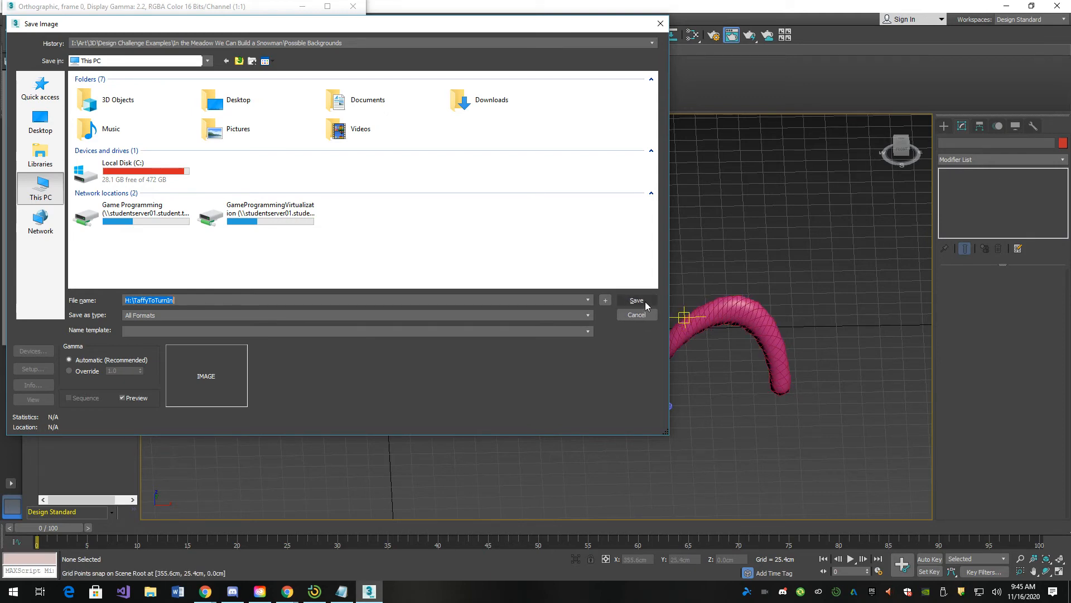
# Save the rendered image as a PNG file with the default color settings and close the render window
pyautogui.click(244, 316)
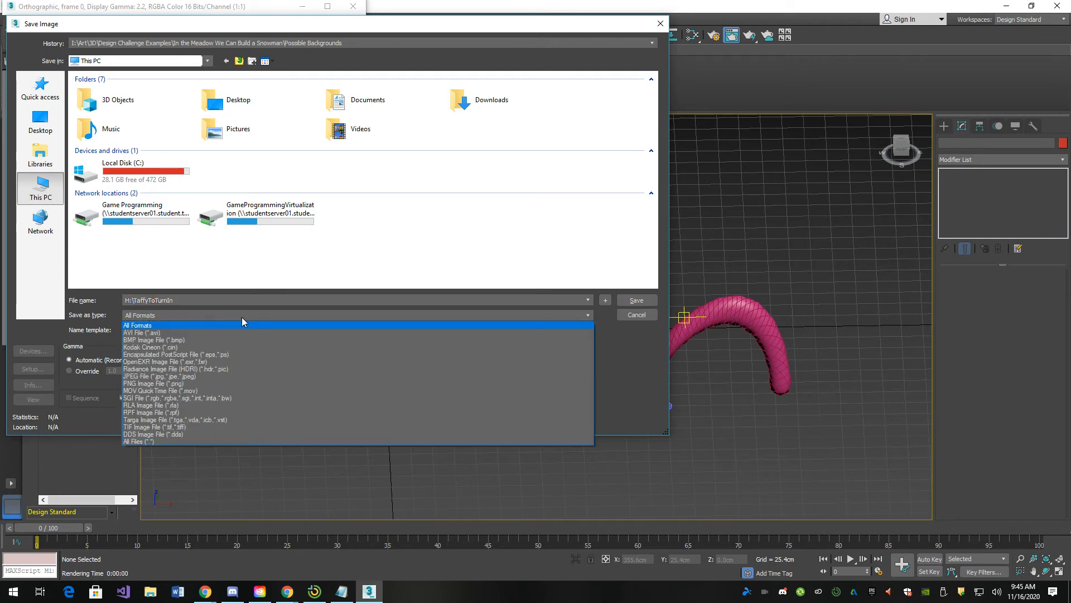
pyautogui.click(216, 384)
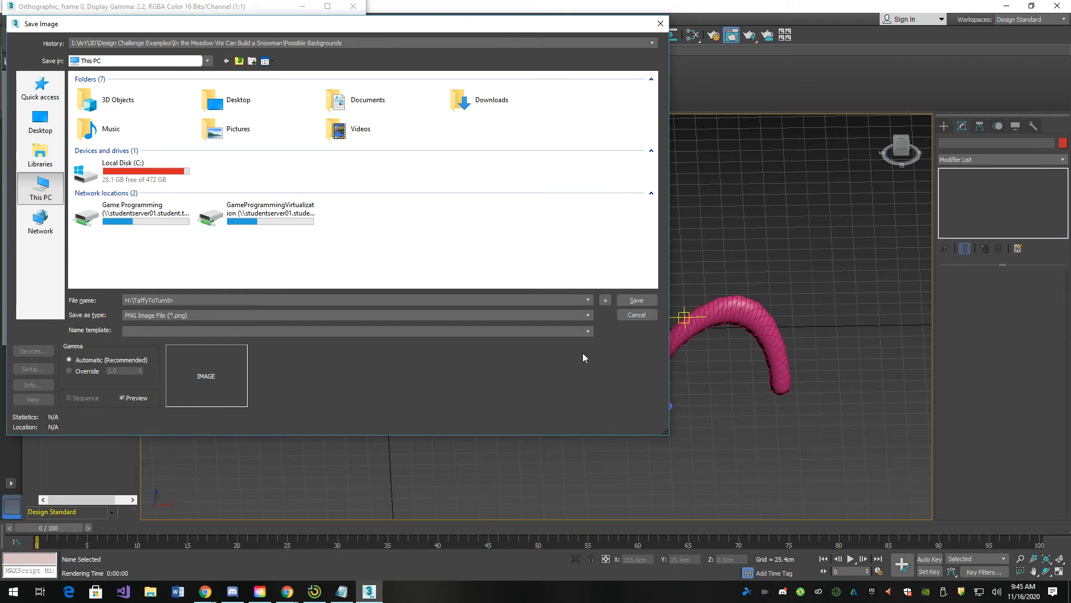
pyautogui.click(635, 300)
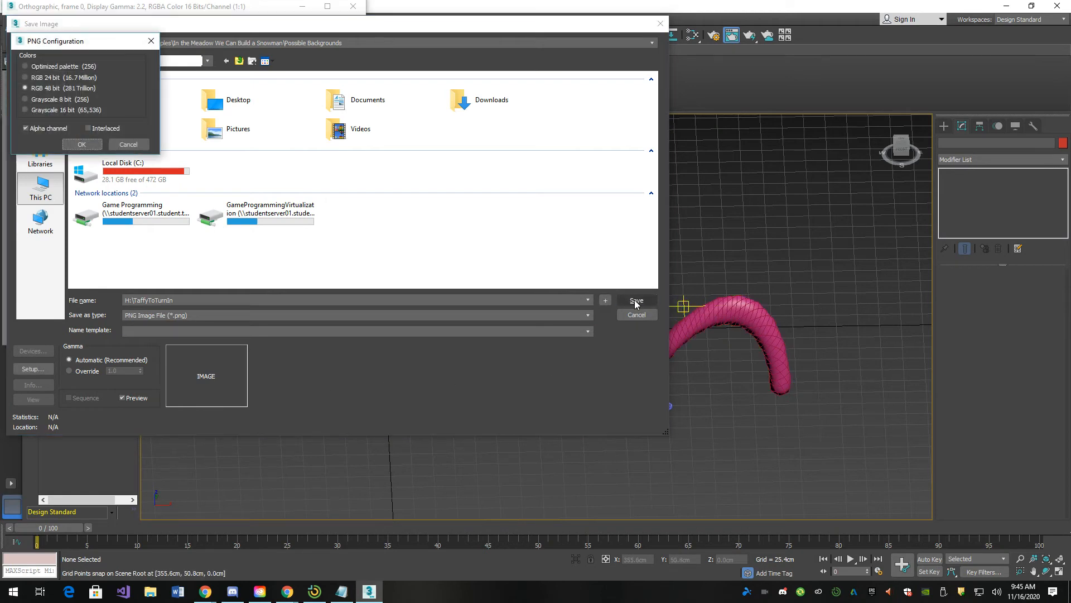
pyautogui.click(82, 144)
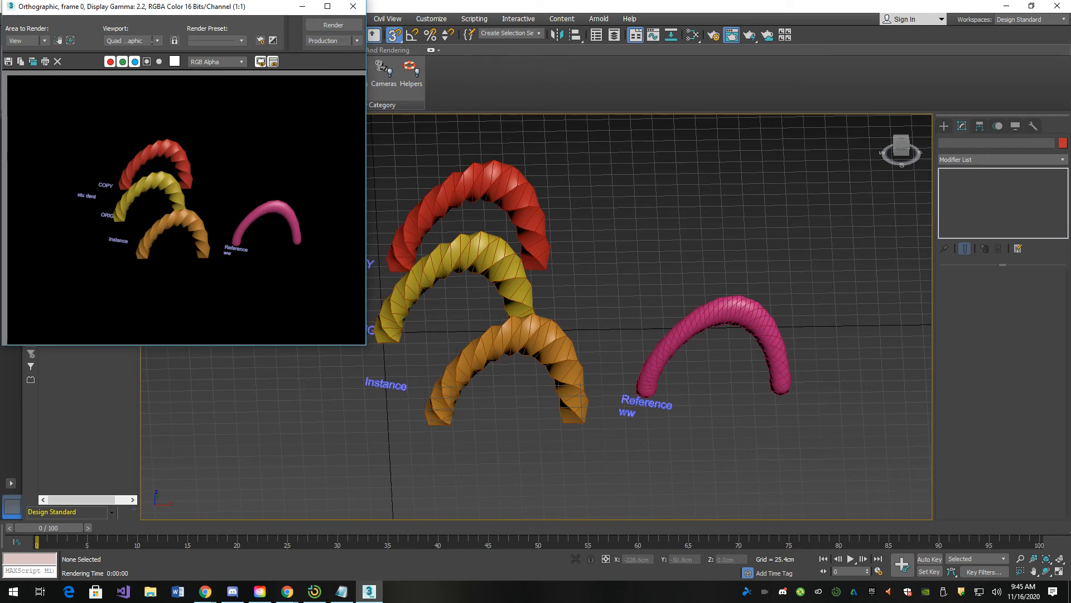
pyautogui.click(353, 6)
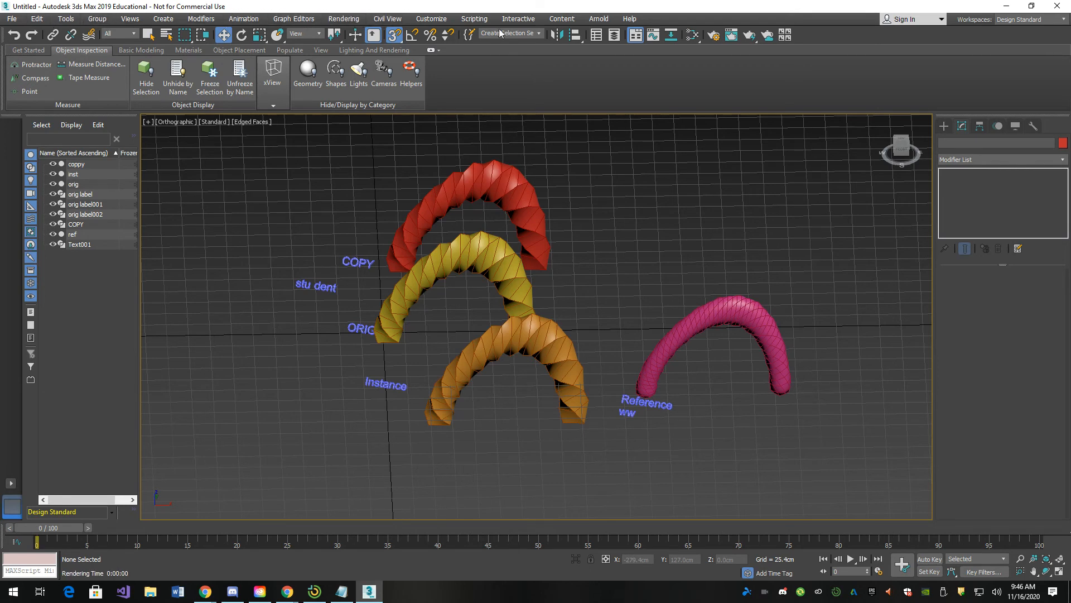
pyautogui.click(132, 19)
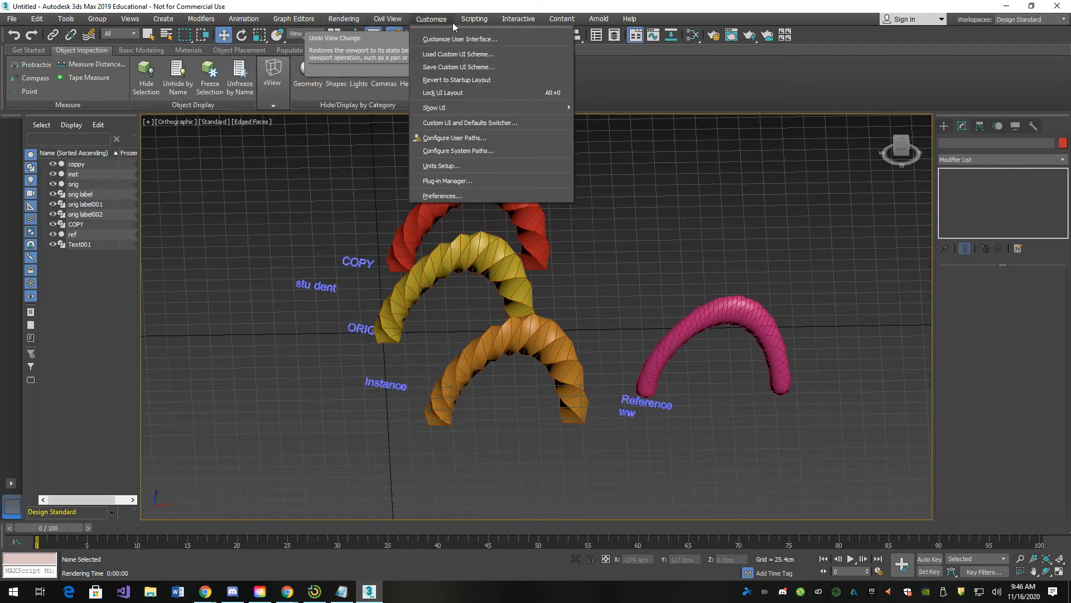
pyautogui.moveTo(462, 22)
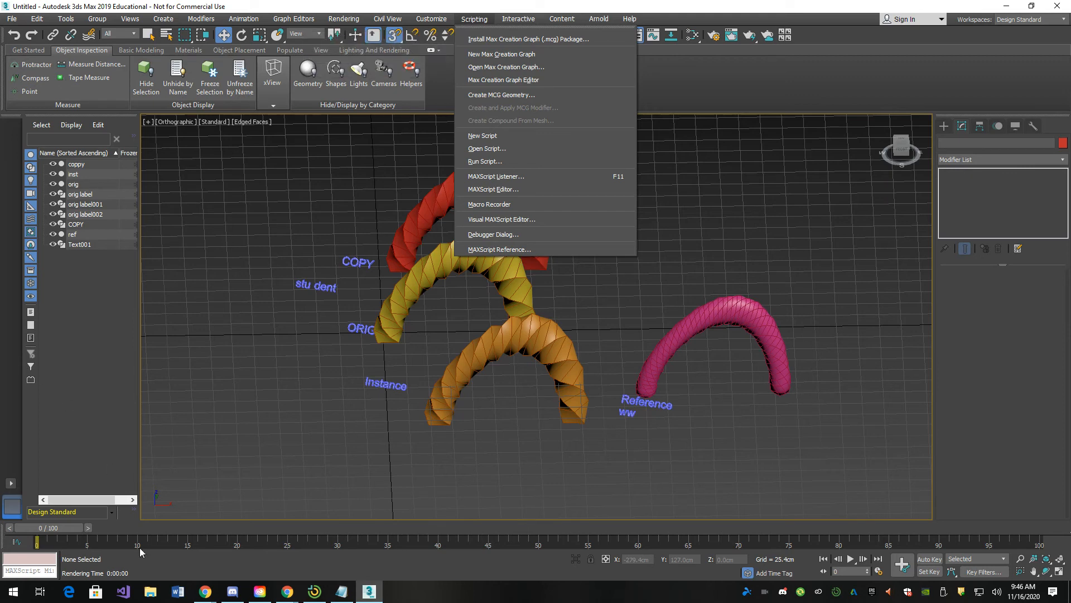
# Switch the docked object list from the Design Standard explorer to the Scene Explorer configuration
pyautogui.click(112, 512)
pyautogui.click(111, 512)
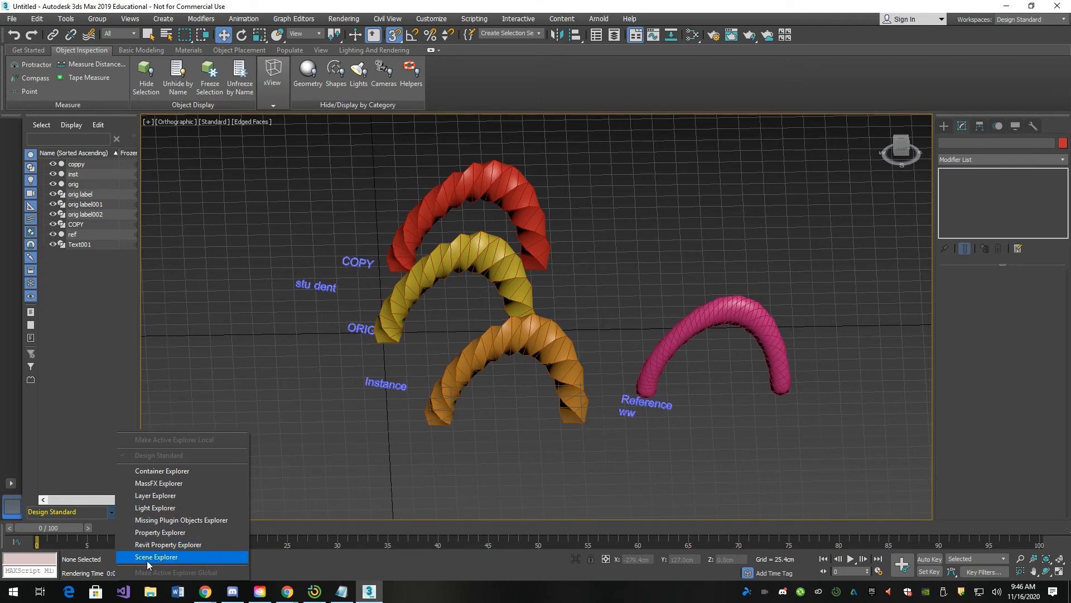
pyautogui.click(148, 558)
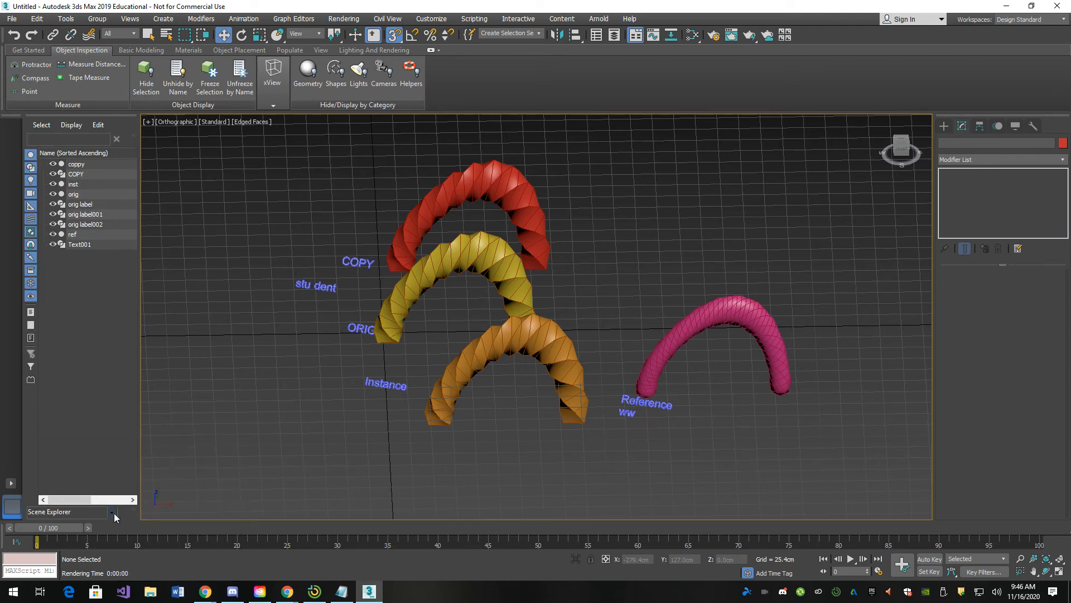
pyautogui.click(114, 517)
pyautogui.click(159, 560)
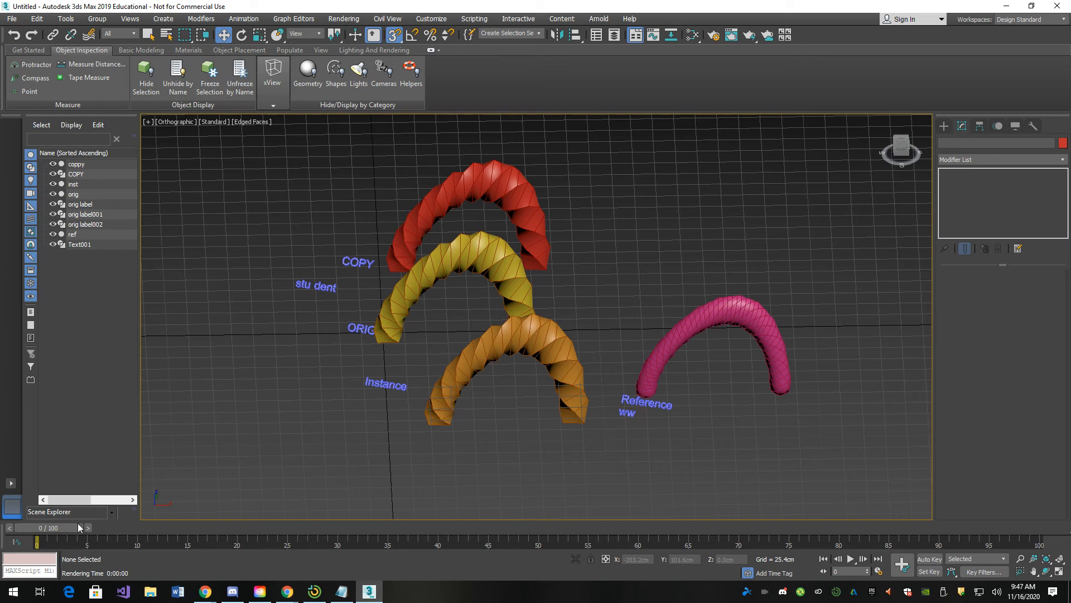
pyautogui.click(112, 512)
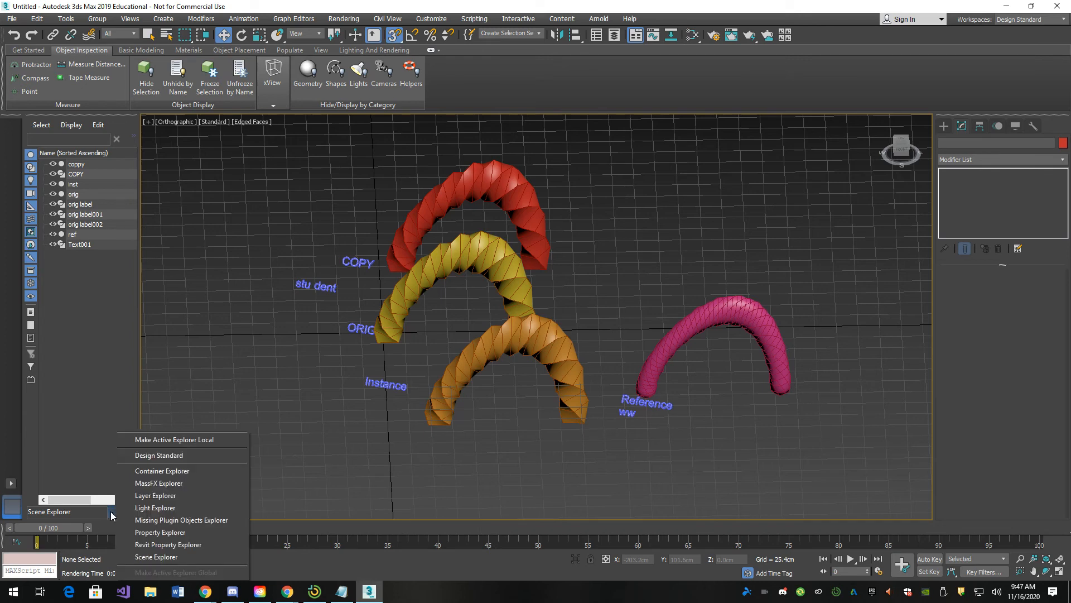
pyautogui.click(162, 557)
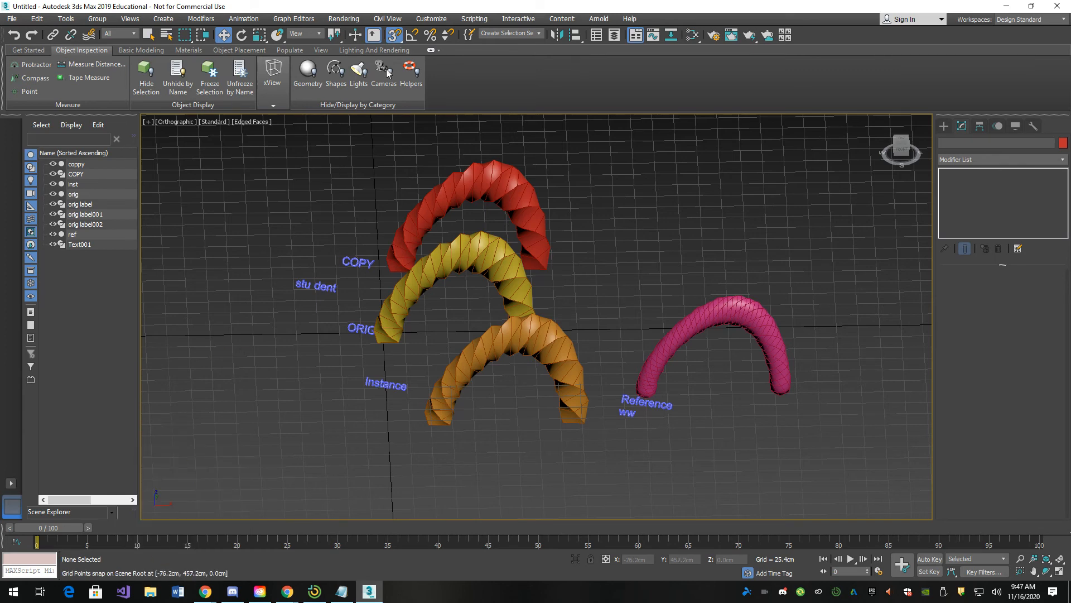
# Open the online Autodesk 3ds Max Help in the browser and search it for "scene explorer"
pyautogui.click(631, 19)
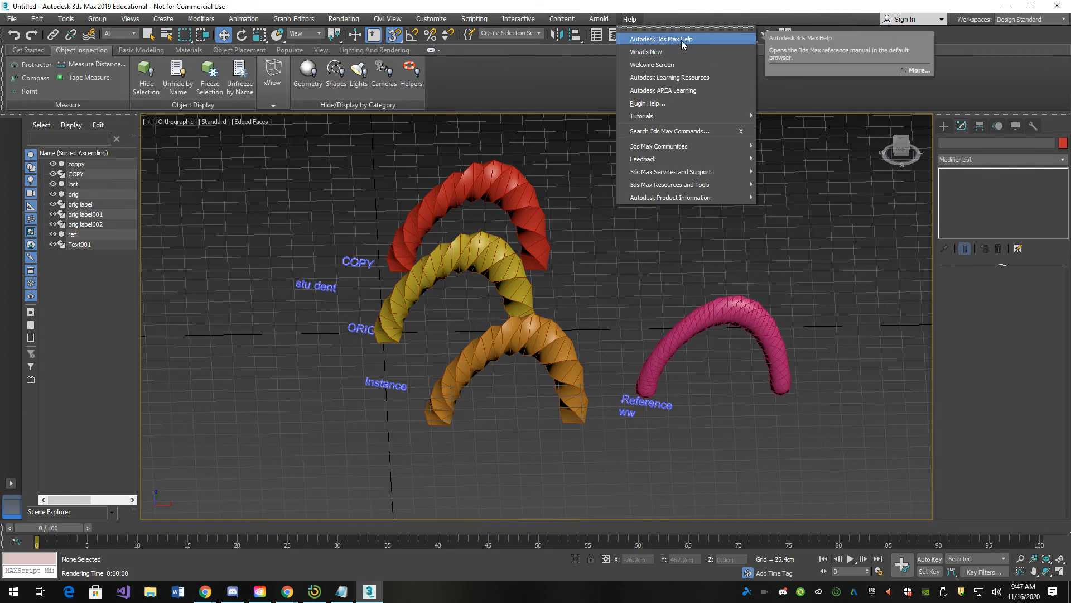
pyautogui.click(681, 40)
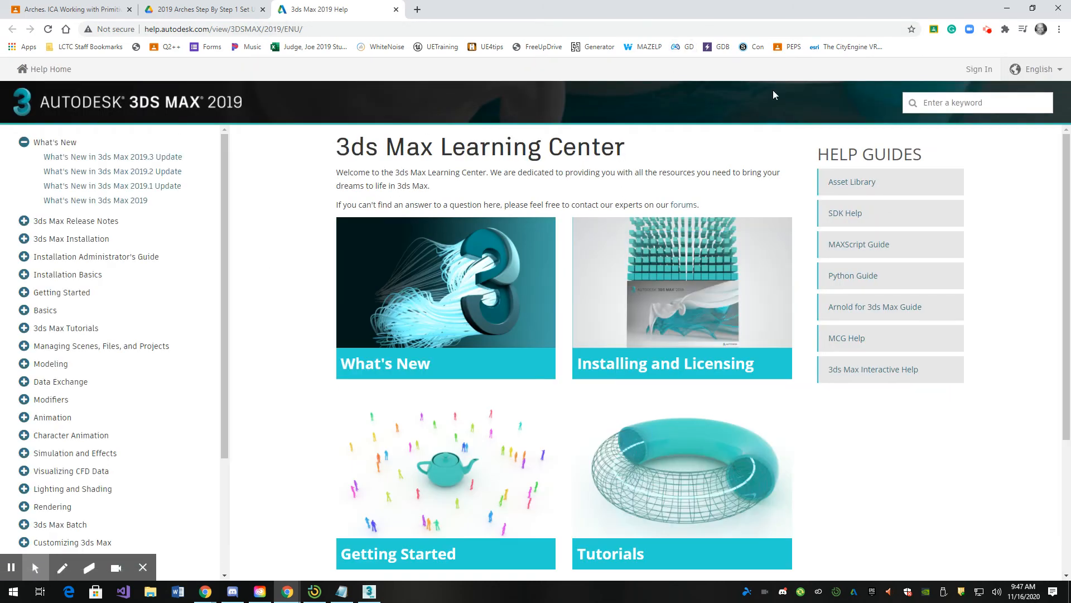
pyautogui.click(958, 102)
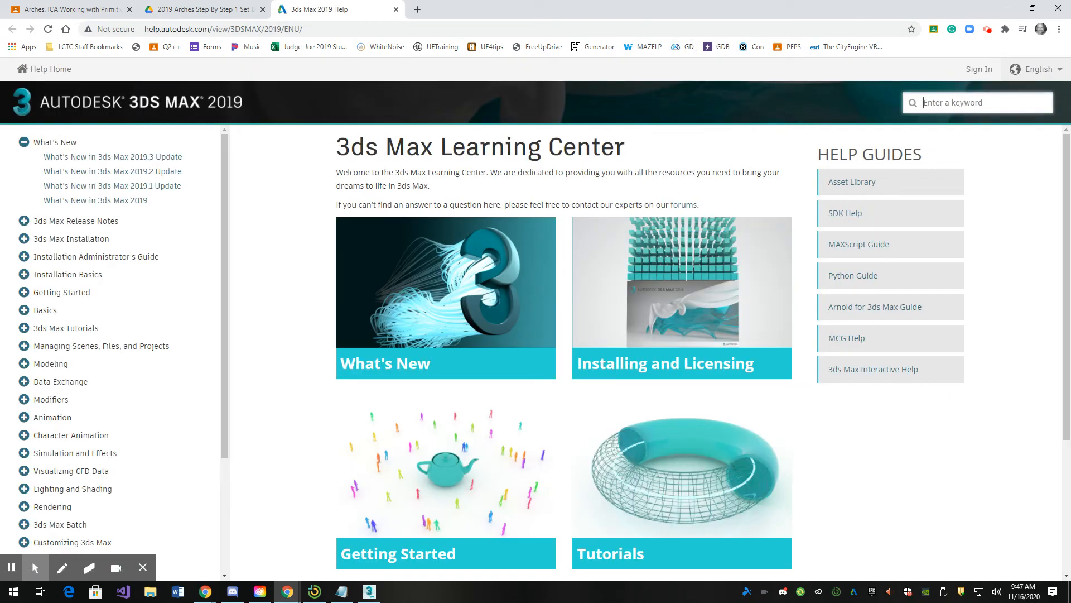
pyautogui.write('scene explorer')
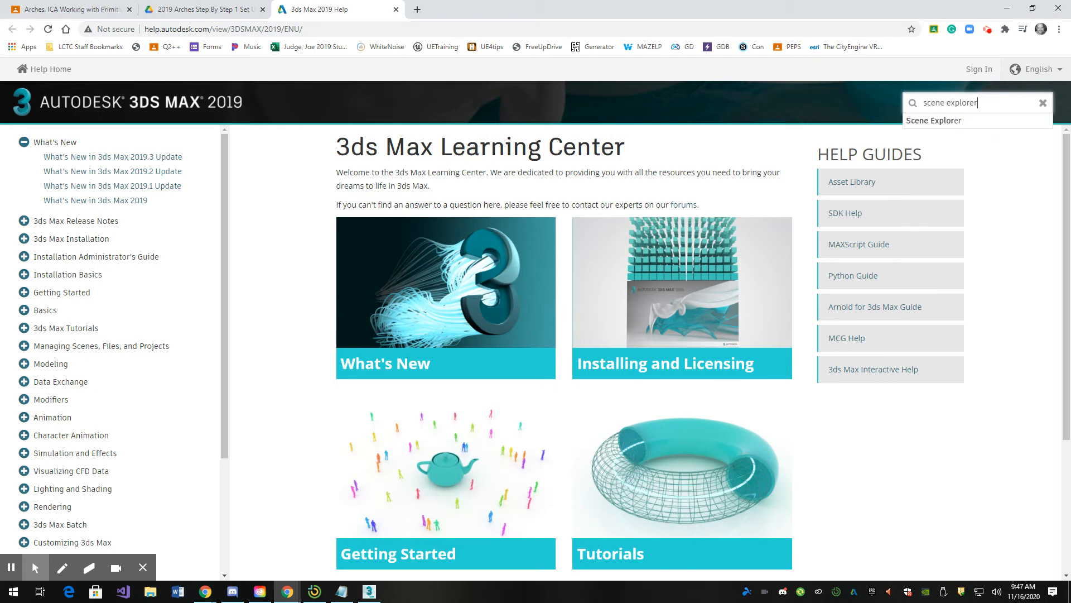
pyautogui.press('Return')
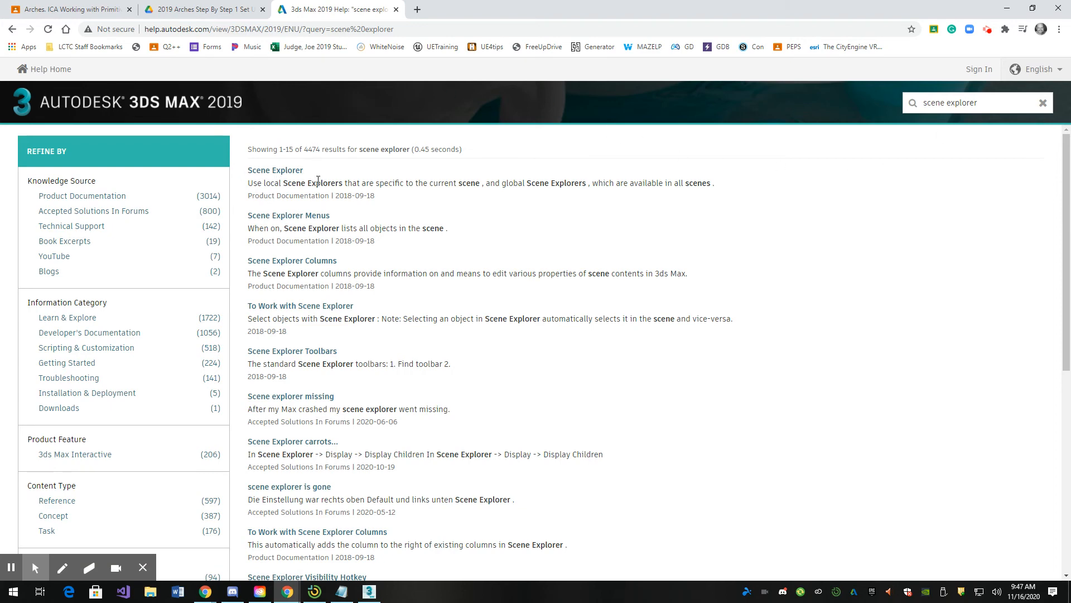
# Open the Scene Explorer help article and look through its modes, features and variants sections
pyautogui.click(301, 172)
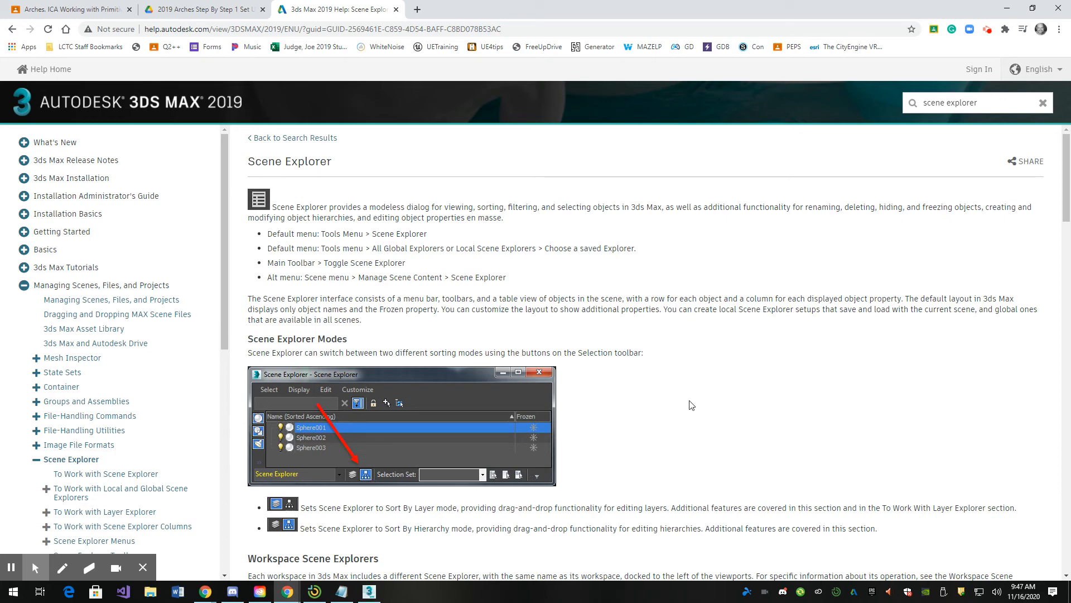
pyautogui.scroll(-2, 728, 376)
pyautogui.scroll(-4, 728, 375)
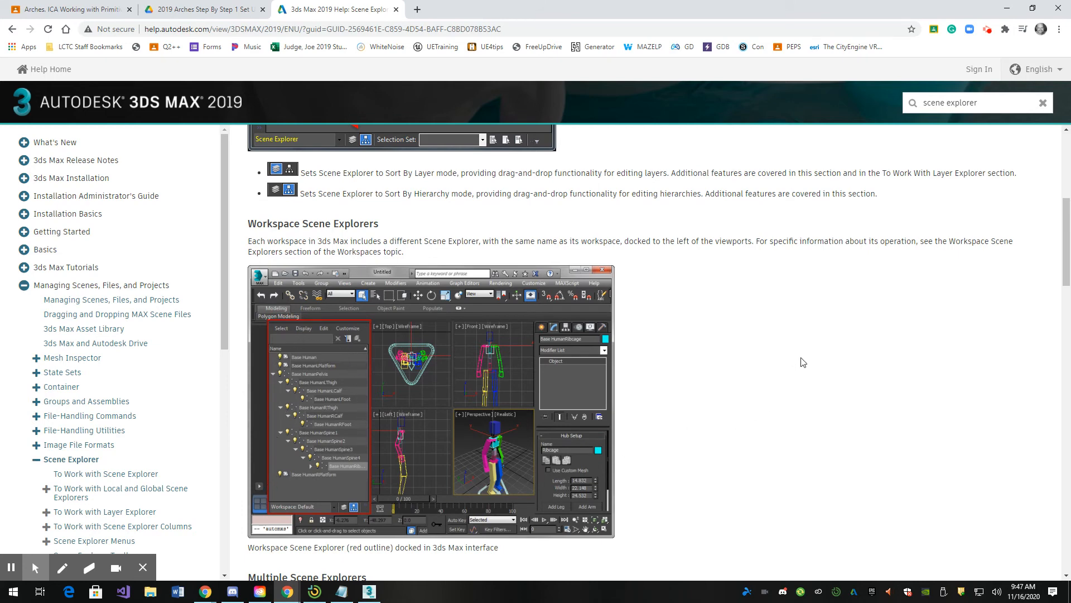
pyautogui.scroll(-5, 802, 362)
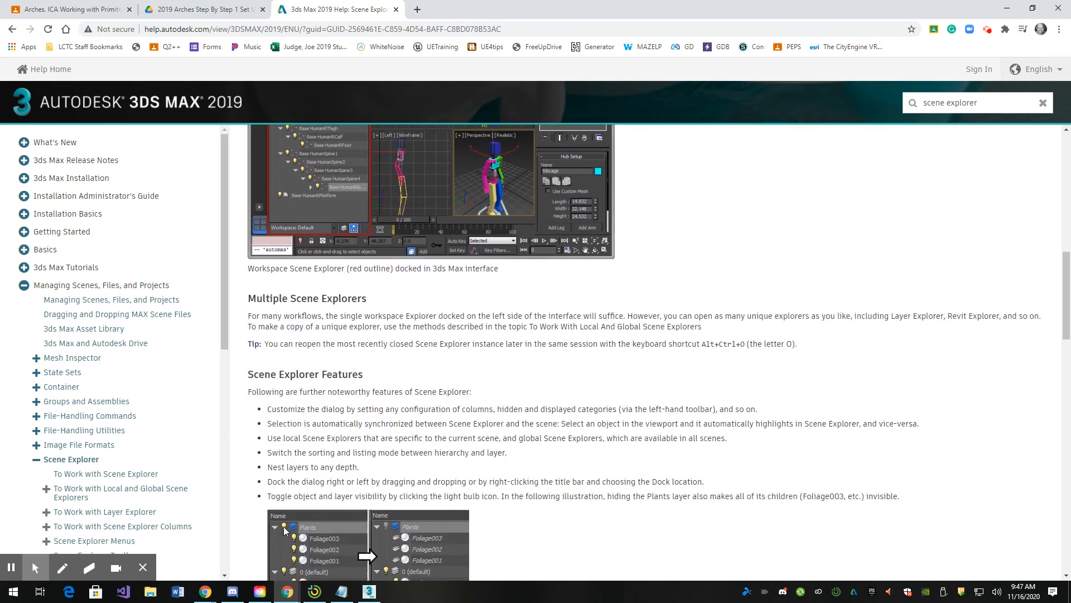
pyautogui.scroll(-5, 658, 352)
pyautogui.scroll(-4, 803, 360)
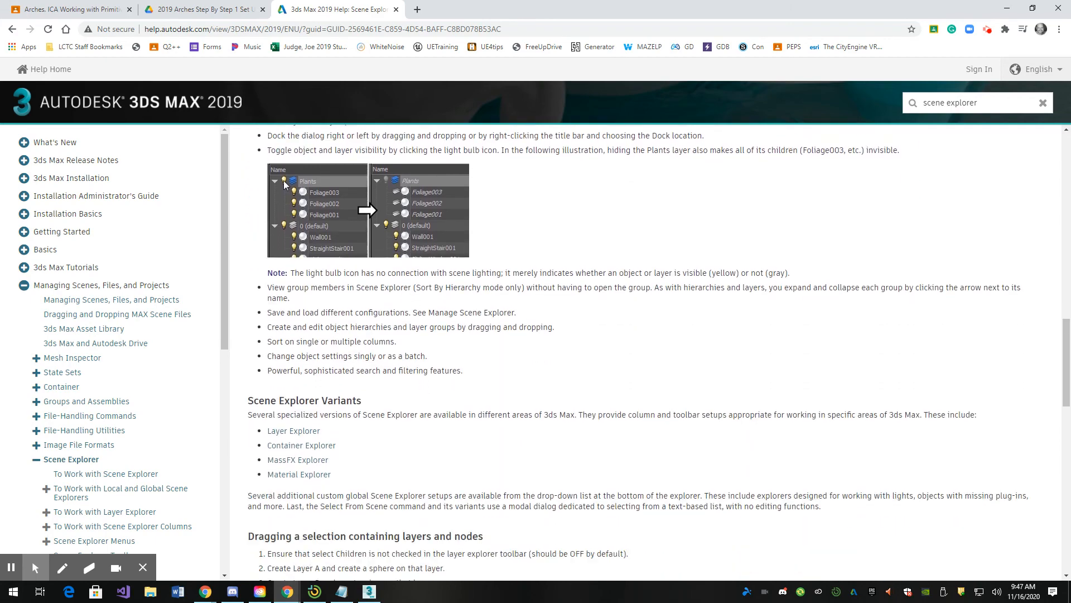
pyautogui.scroll(20, 803, 360)
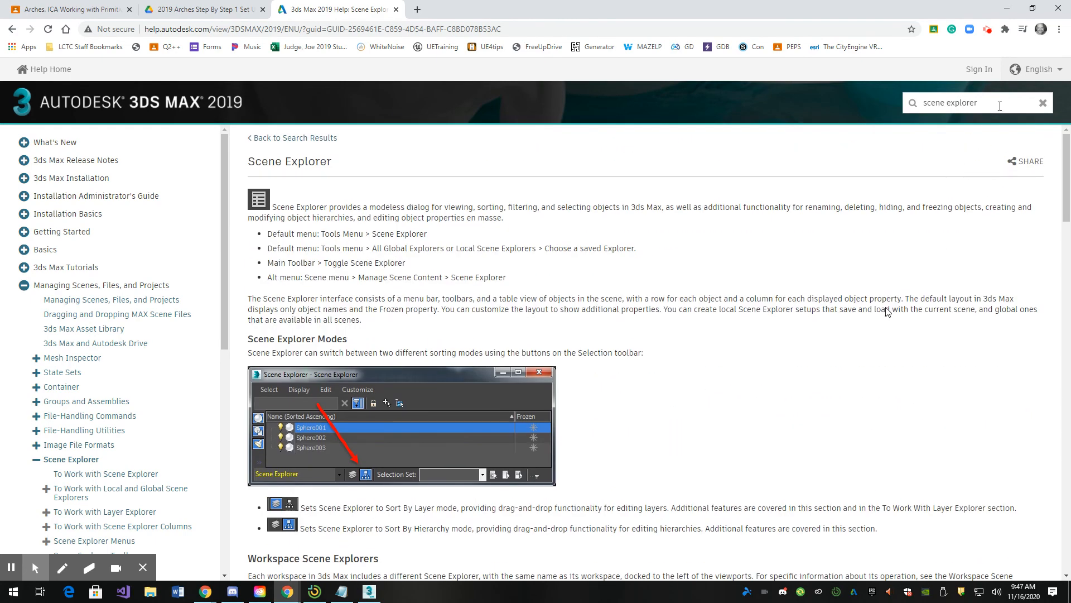
# Extend the help search to "scene explorer F key" to look for a keyboard shortcut
pyautogui.write('F key')
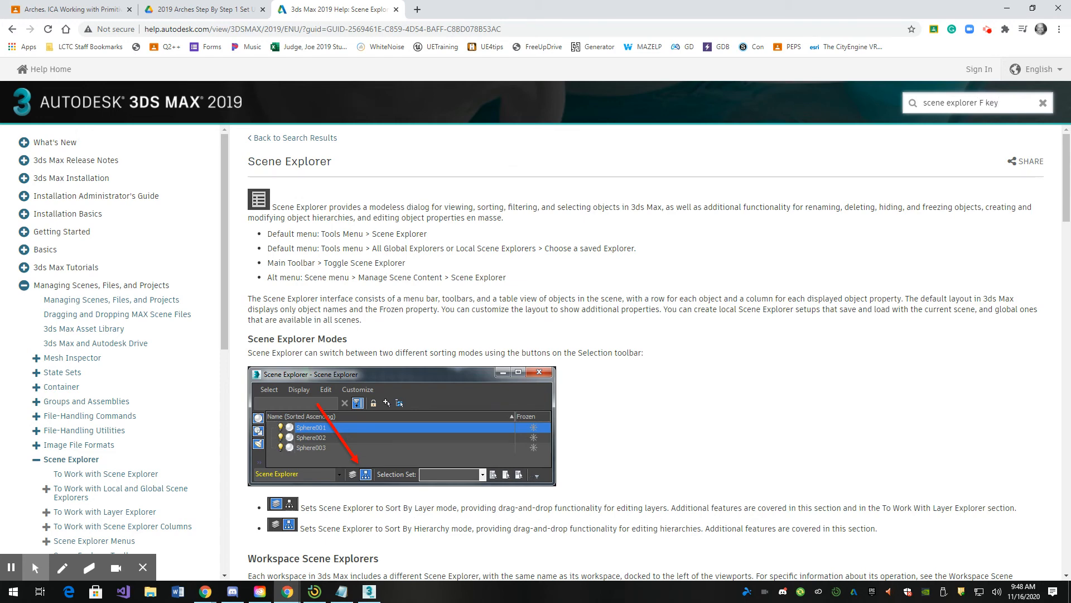
pyautogui.press('Return')
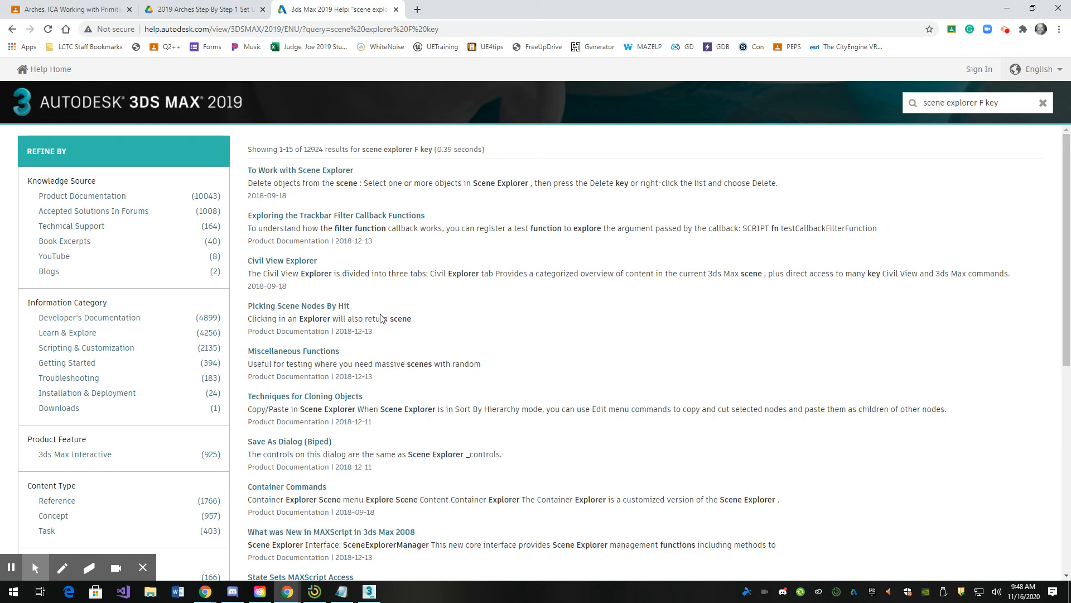
# Return to 3ds Max, reopen the online Autodesk 3ds Max Help from there and search it for "shortcut keys"
pyautogui.click(369, 591)
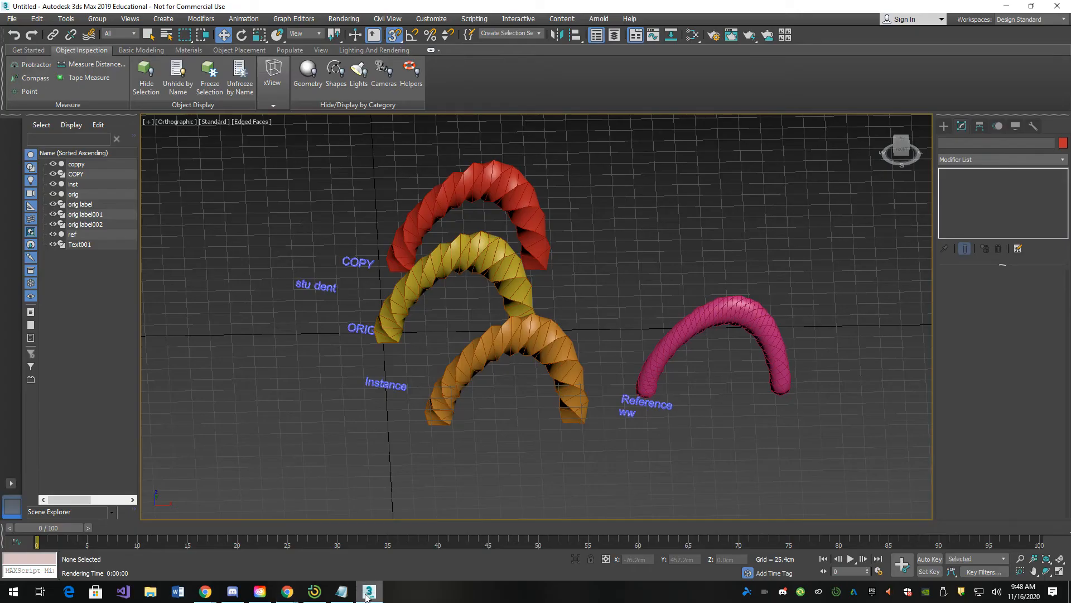
pyautogui.click(631, 19)
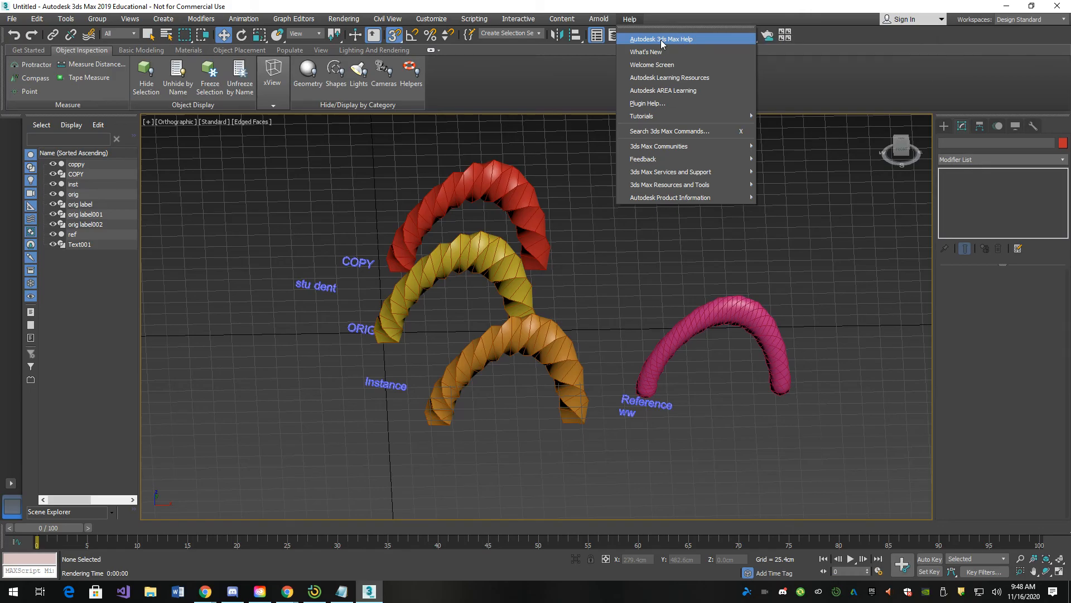
pyautogui.click(662, 39)
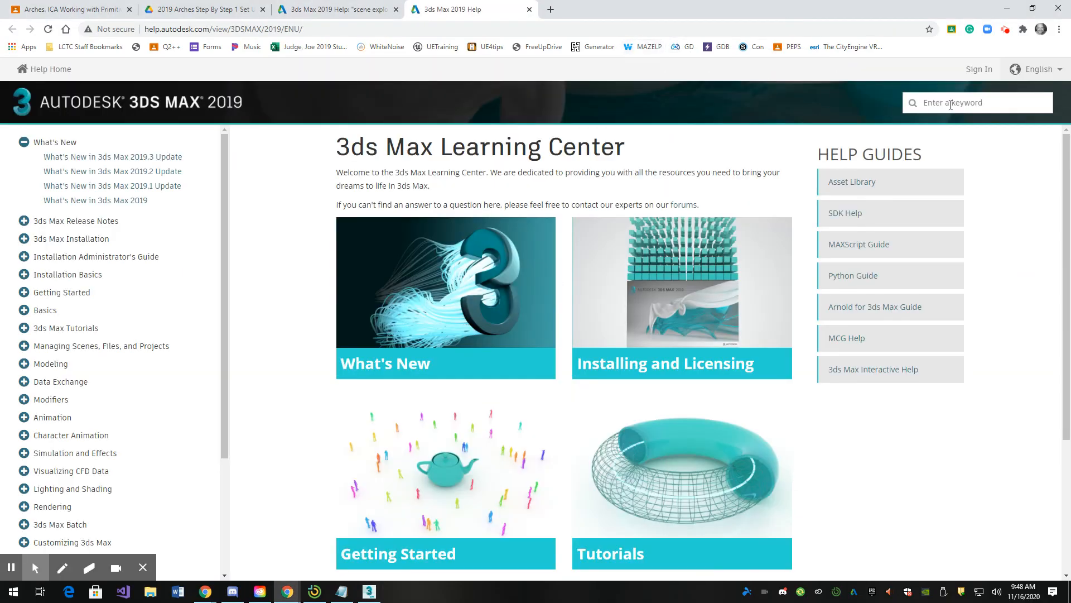
pyautogui.click(951, 102)
pyautogui.write('sho')
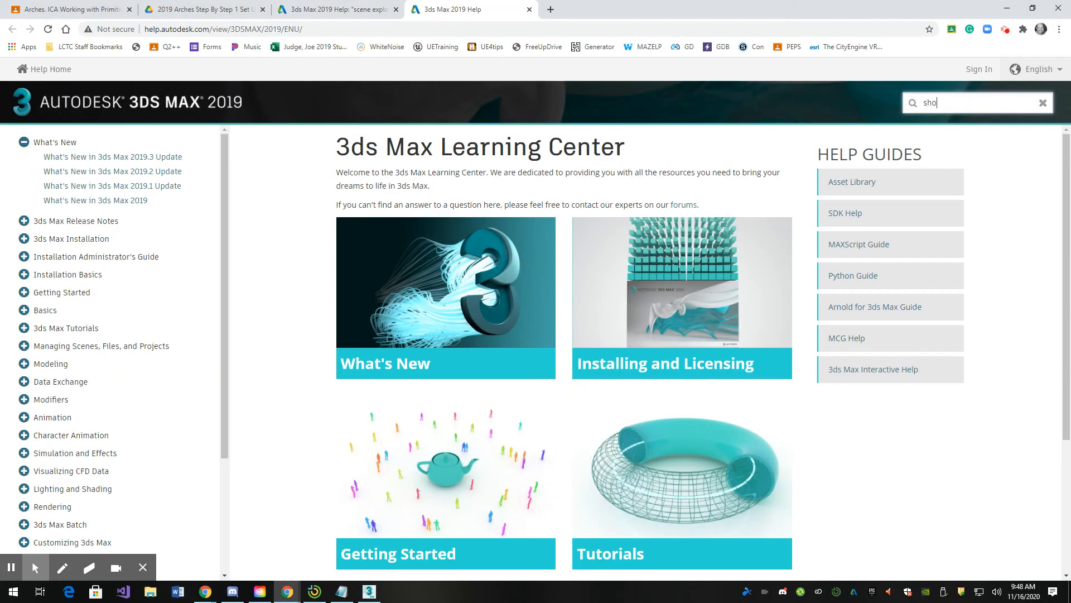
pyautogui.write('rtcut keys')
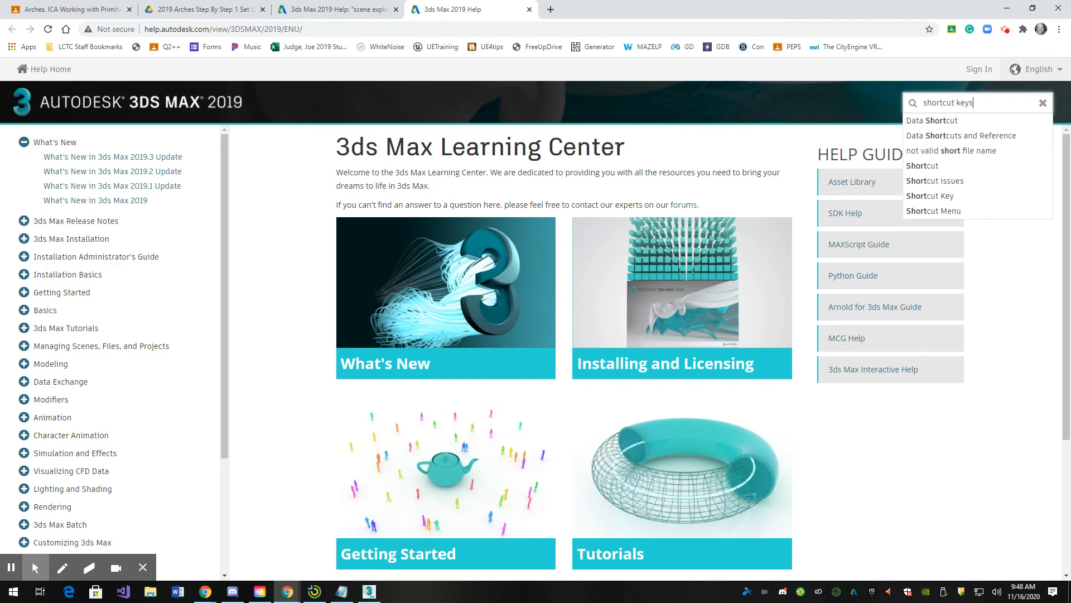
pyautogui.press('Return')
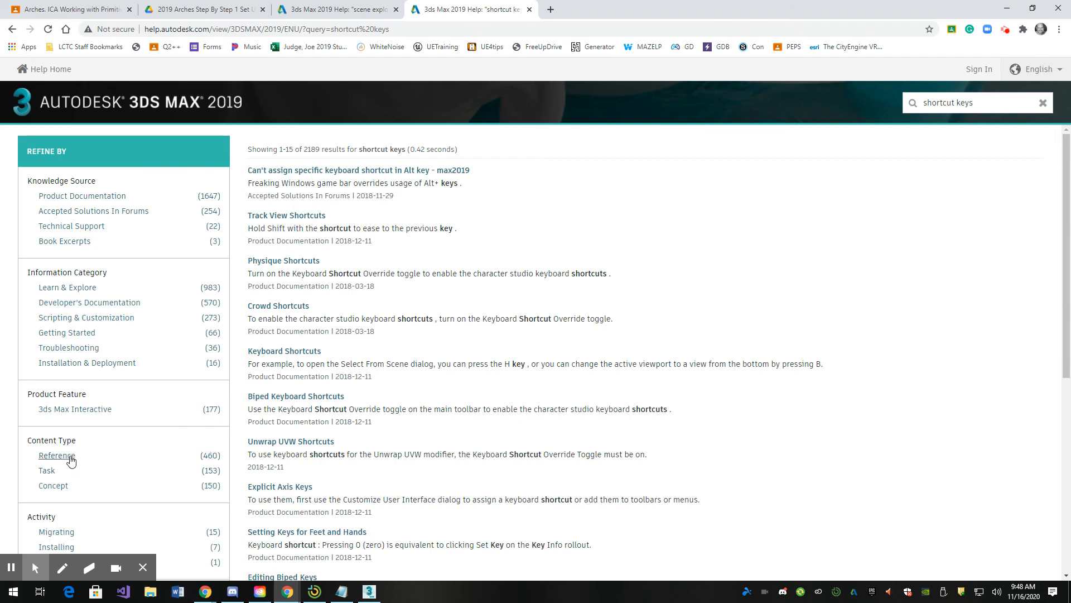
# Filter the help results to the Reference content type and look through them for Scene Explorer shortcuts
pyautogui.click(69, 456)
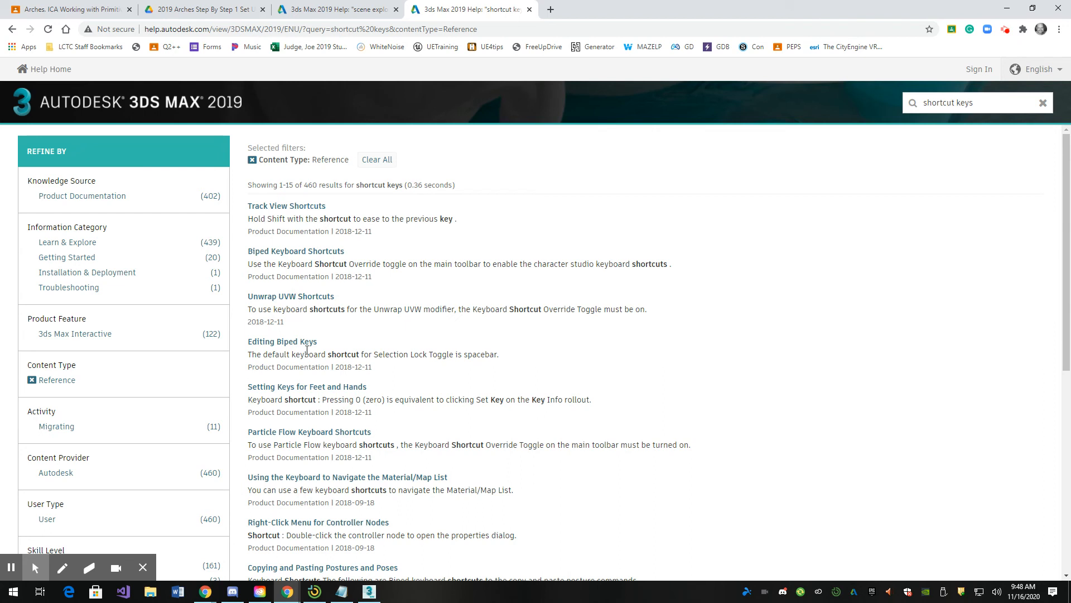
pyautogui.scroll(-2, 418, 371)
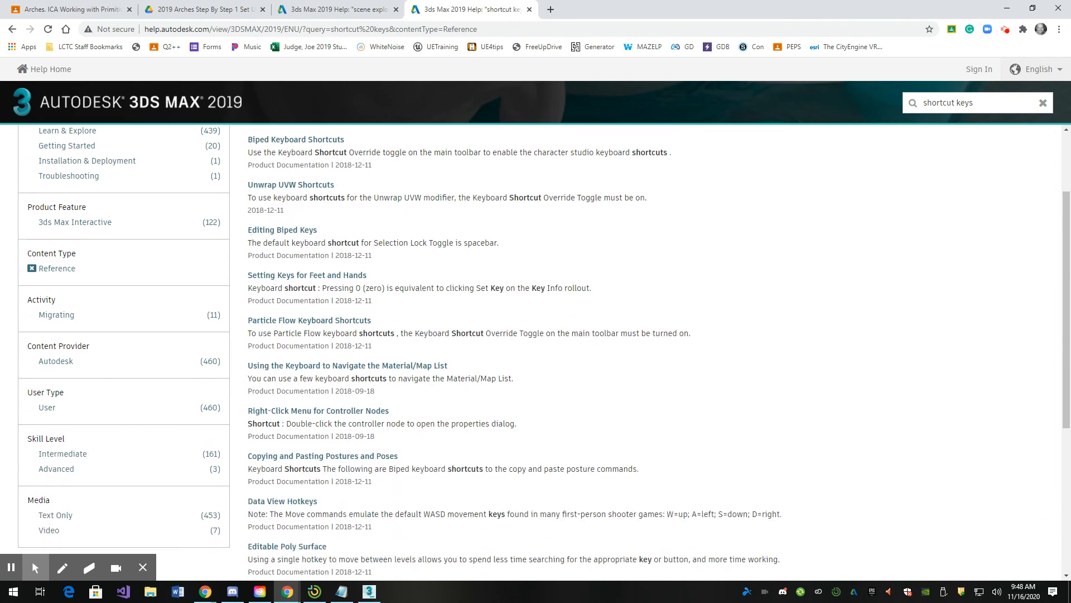
pyautogui.scroll(-3, 346, 199)
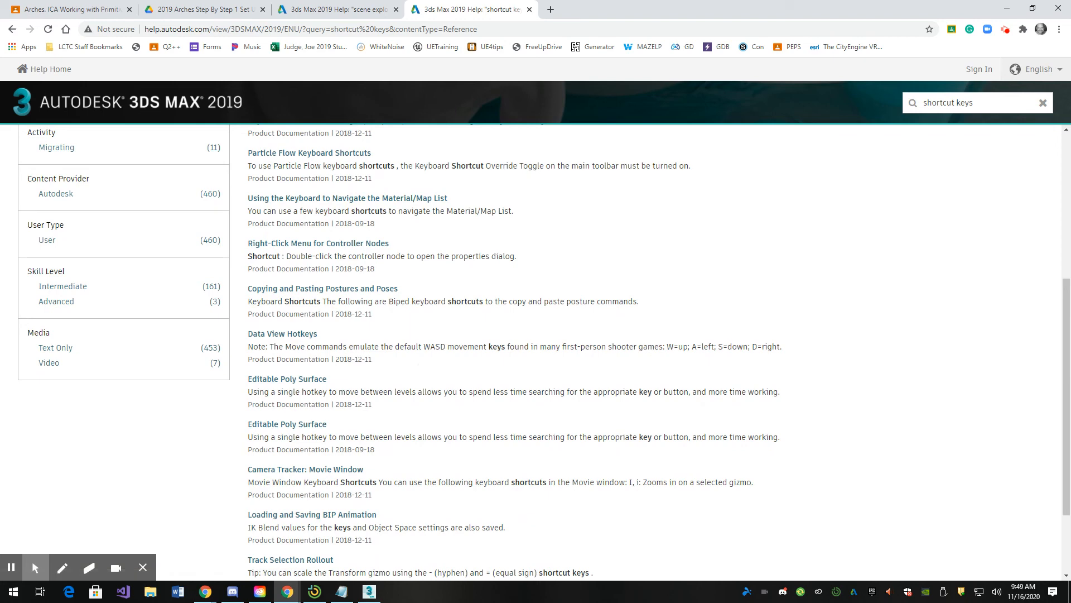
pyautogui.press('Home')
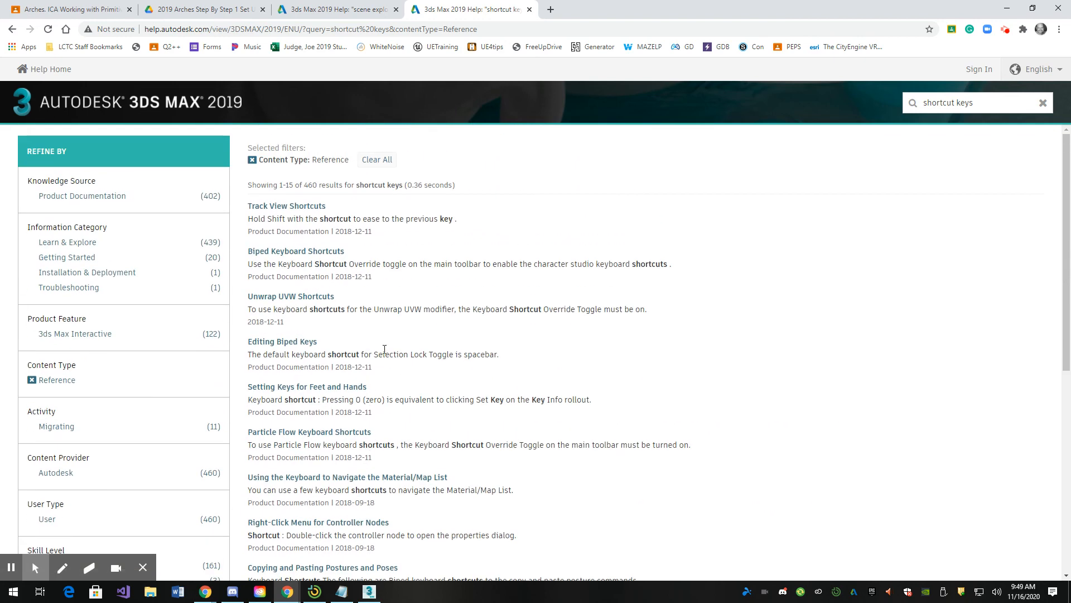
# Open Google in place of the help page and search for "3ds max shortut key to display the scene explorer"
pyautogui.click(553, 31)
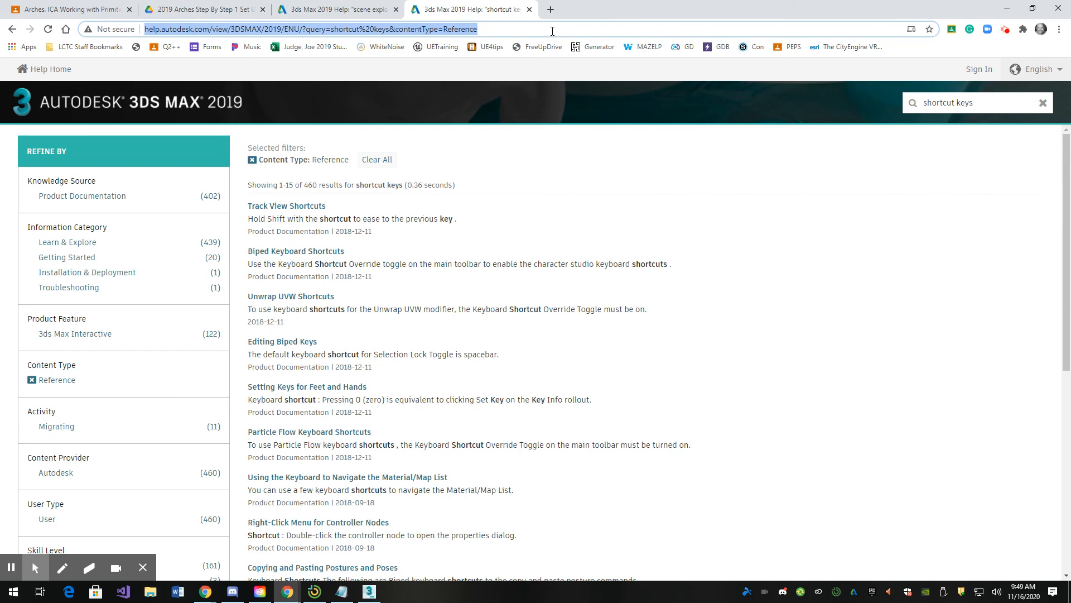
pyautogui.write('google')
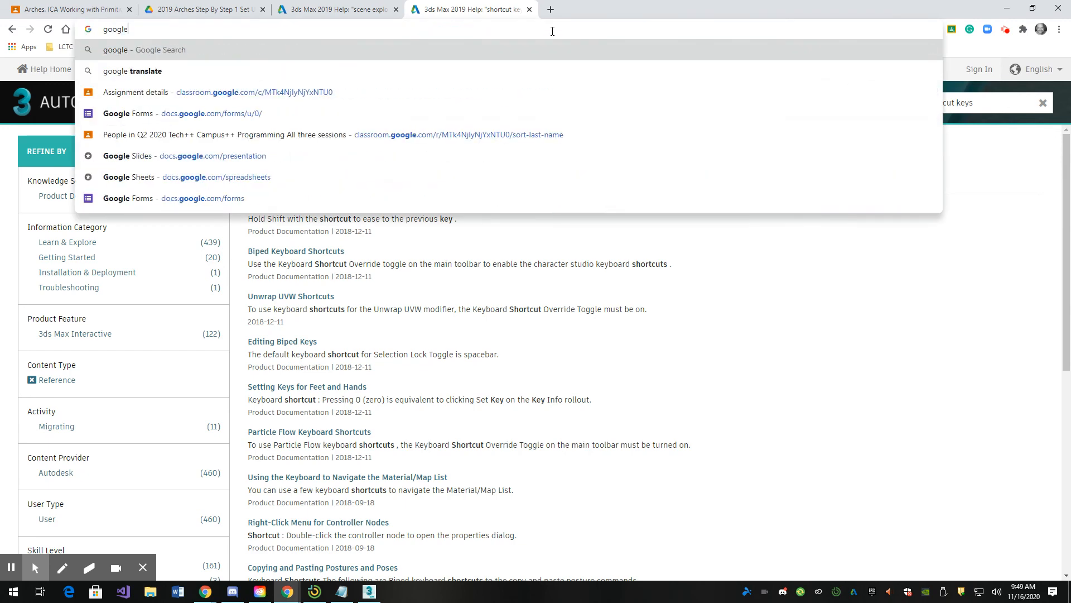
pyautogui.press('Return')
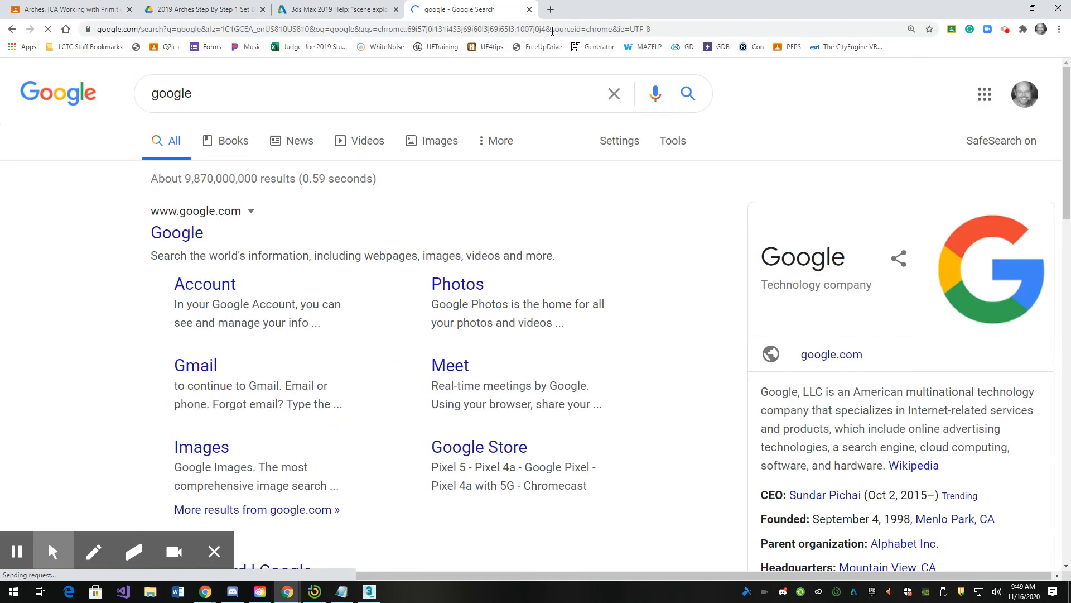
pyautogui.doubleClick(214, 94)
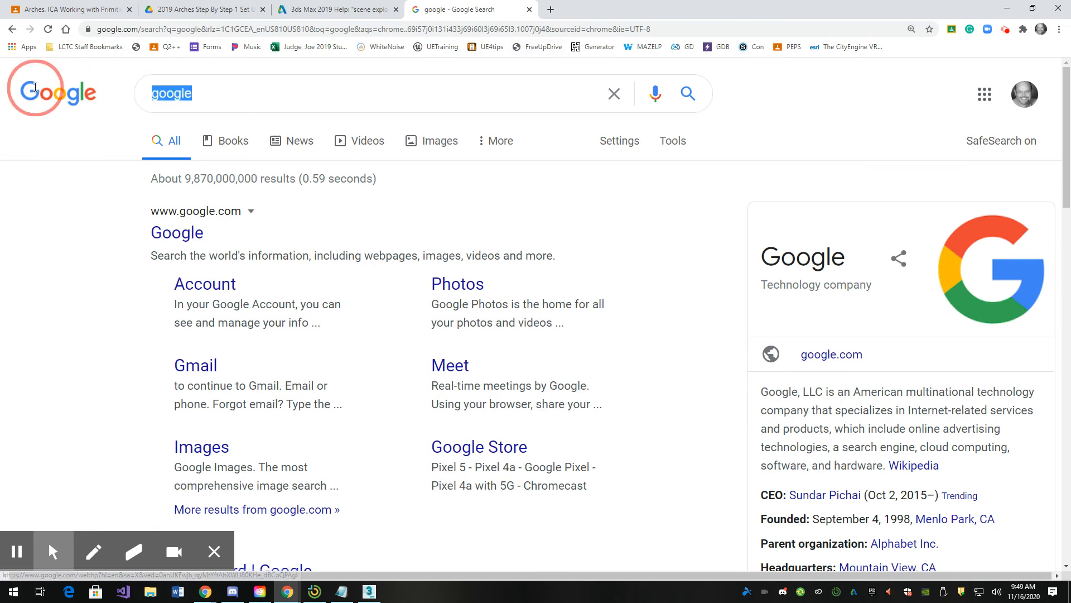
pyautogui.write('3ds m')
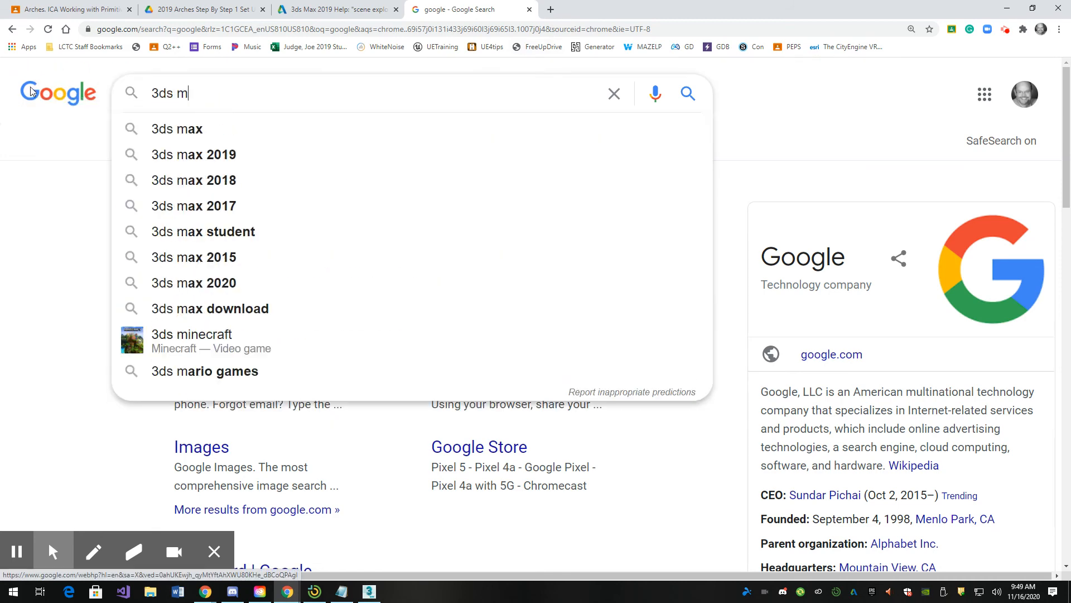
pyautogui.write('ax shortu')
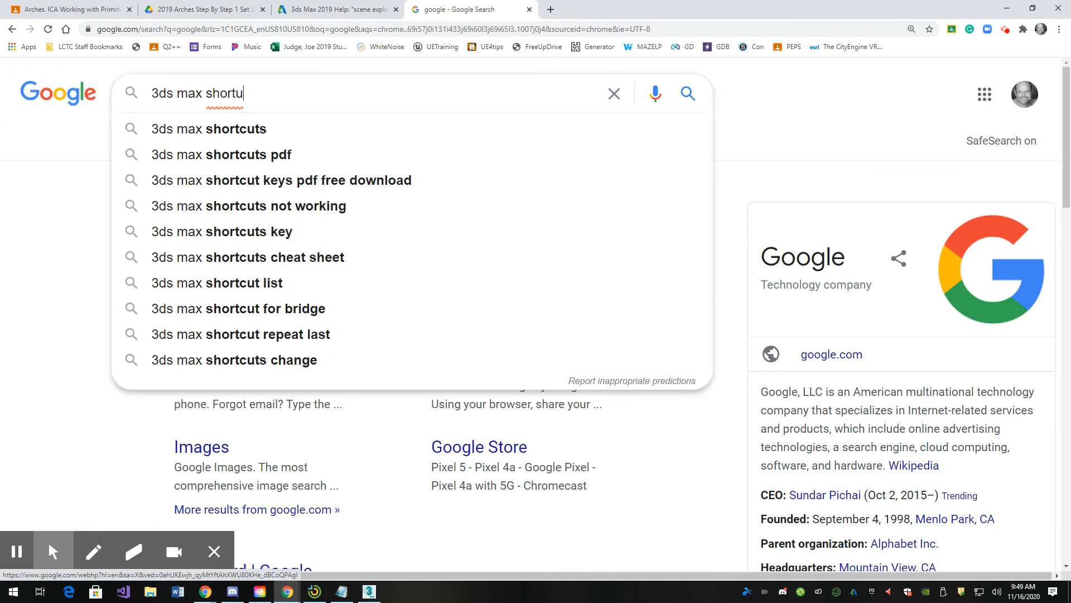
pyautogui.write('t key to ')
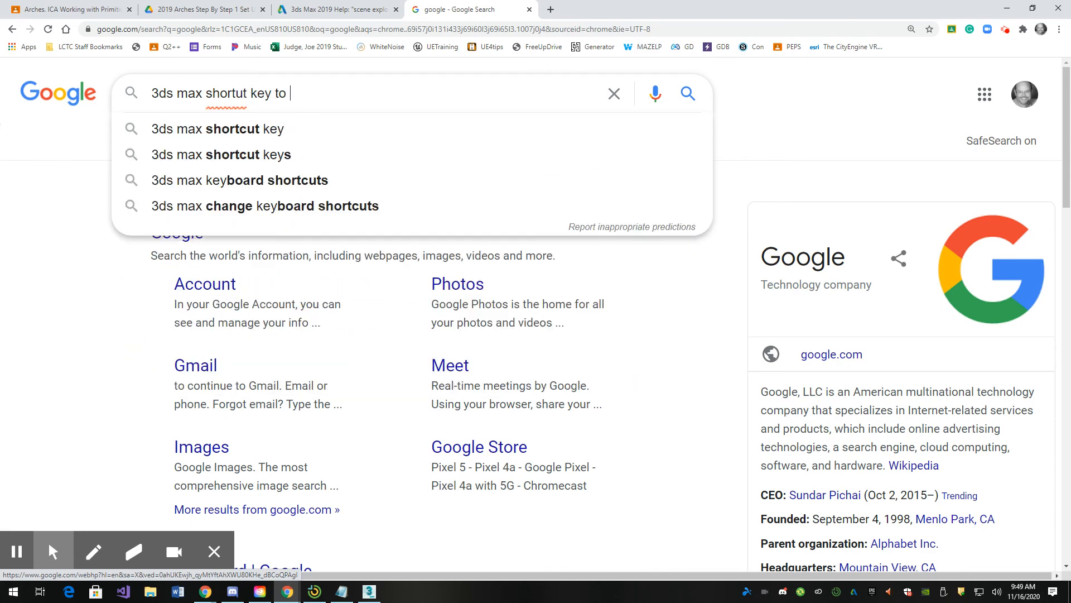
pyautogui.write('display the ')
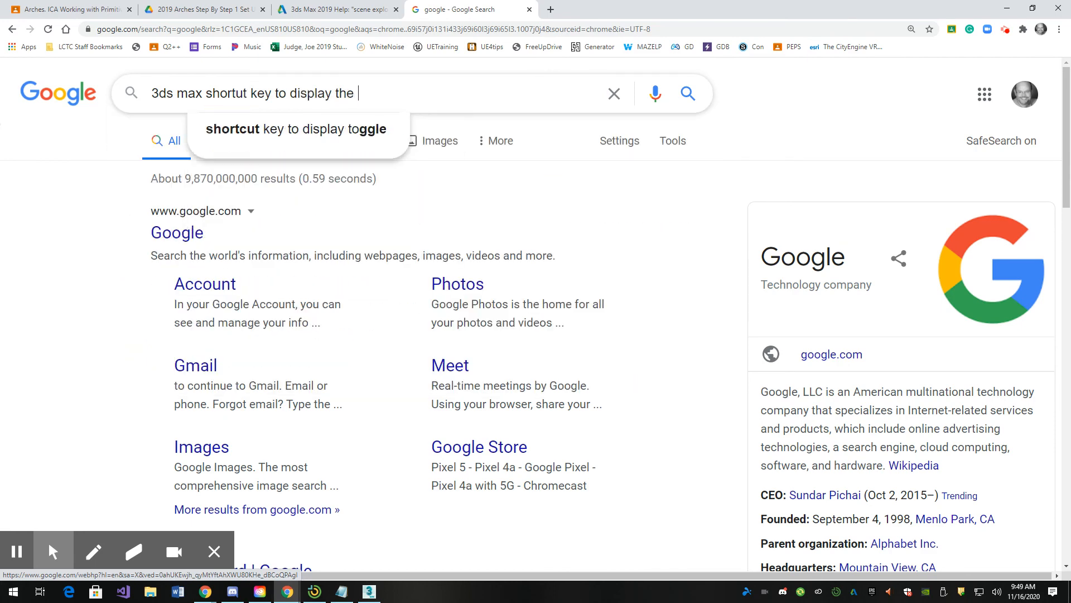
pyautogui.write('scen')
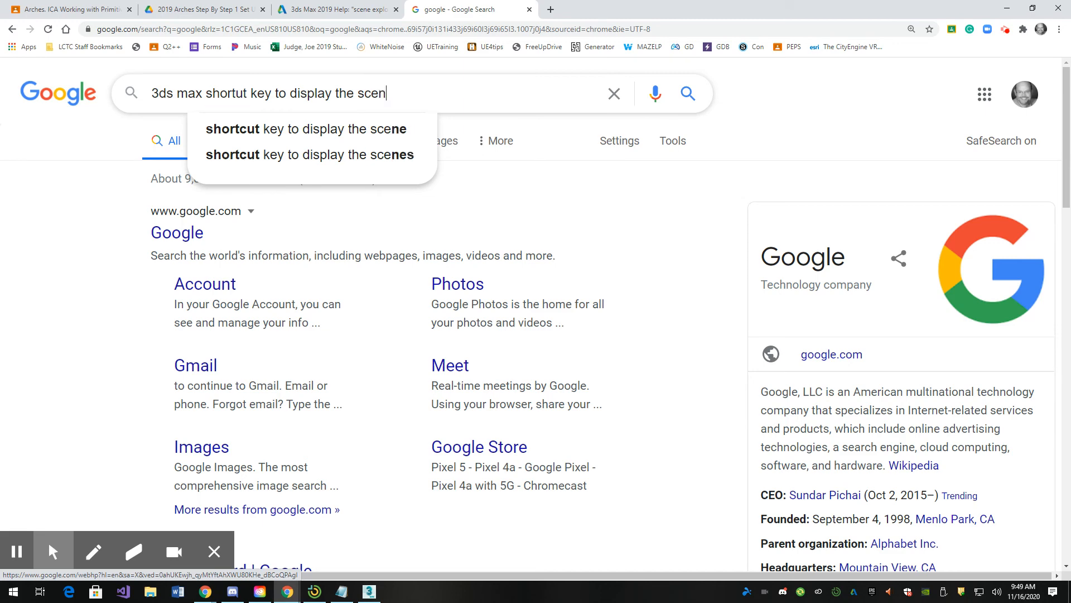
pyautogui.write('e expl')
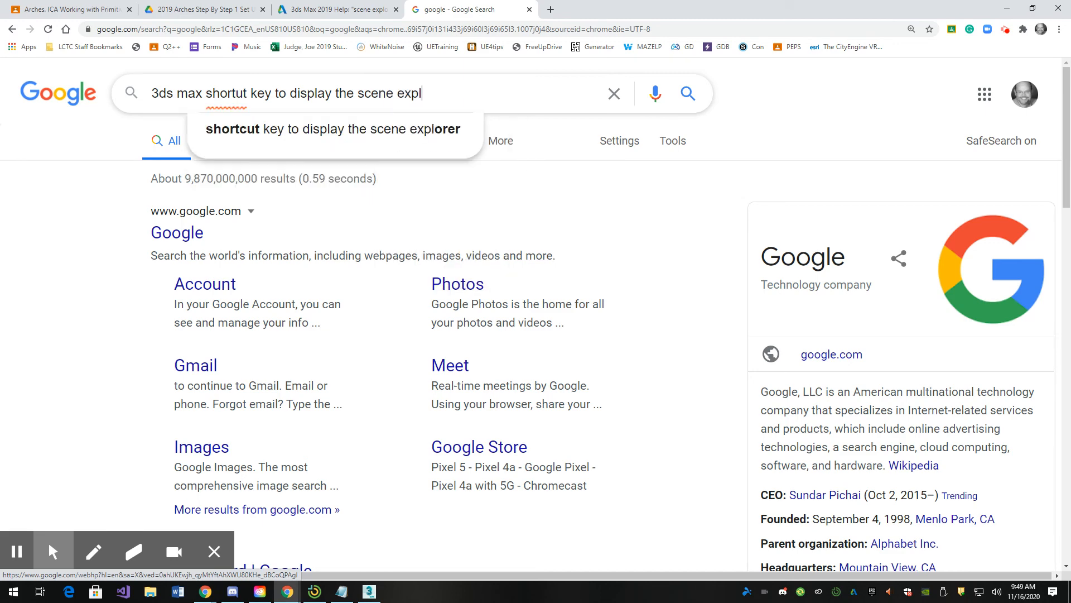
pyautogui.write('orer')
pyautogui.press('Return')
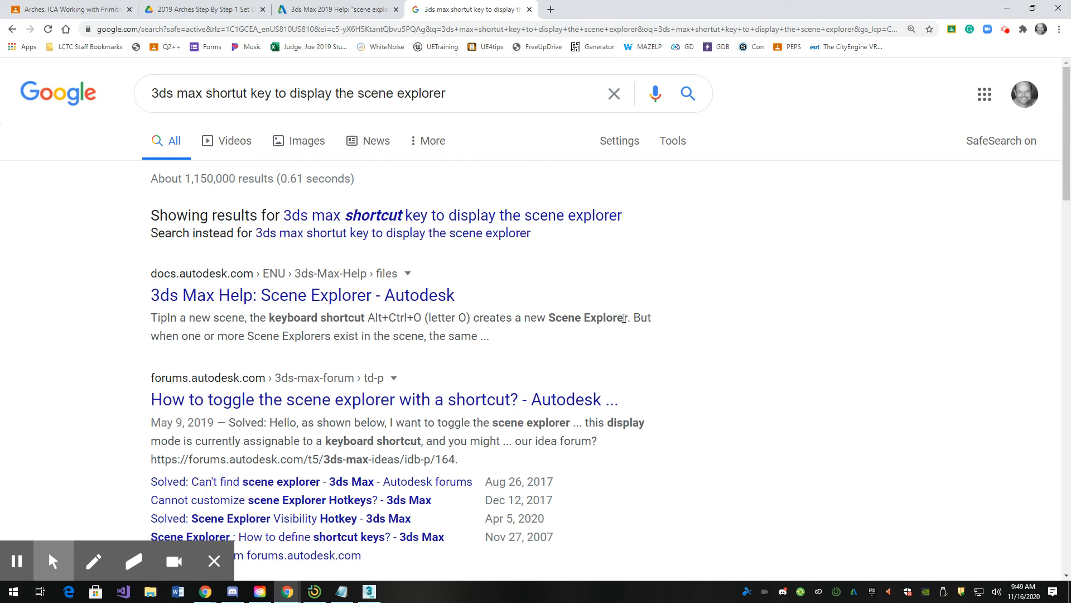
# Open the Autodesk forum thread "How to toggle the scene explorer with a shortcut?" and read the question and its replies
pyautogui.scroll(-2, 433, 329)
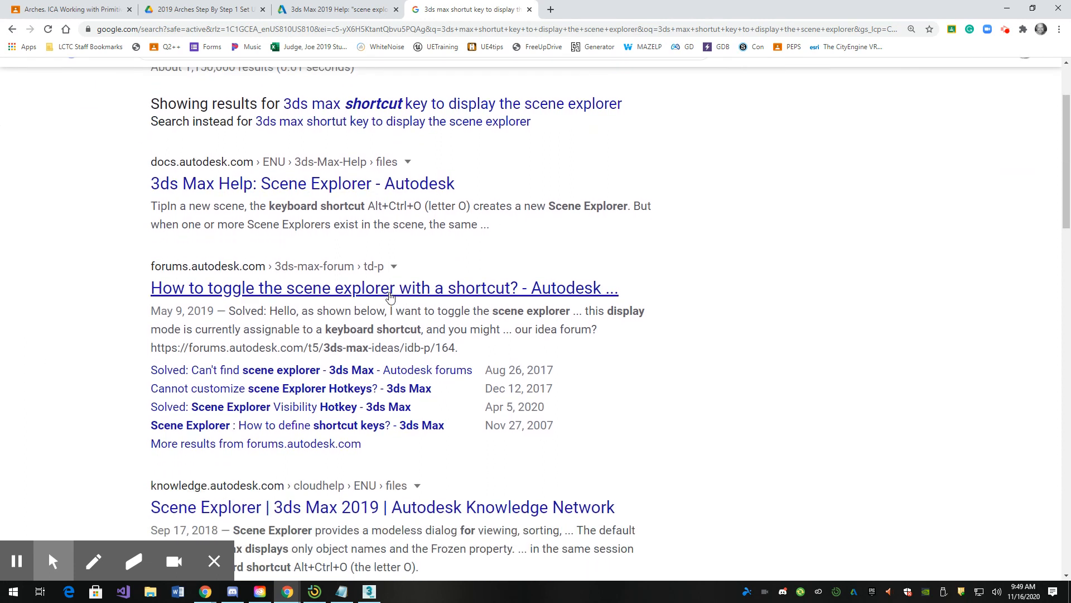
pyautogui.click(390, 290)
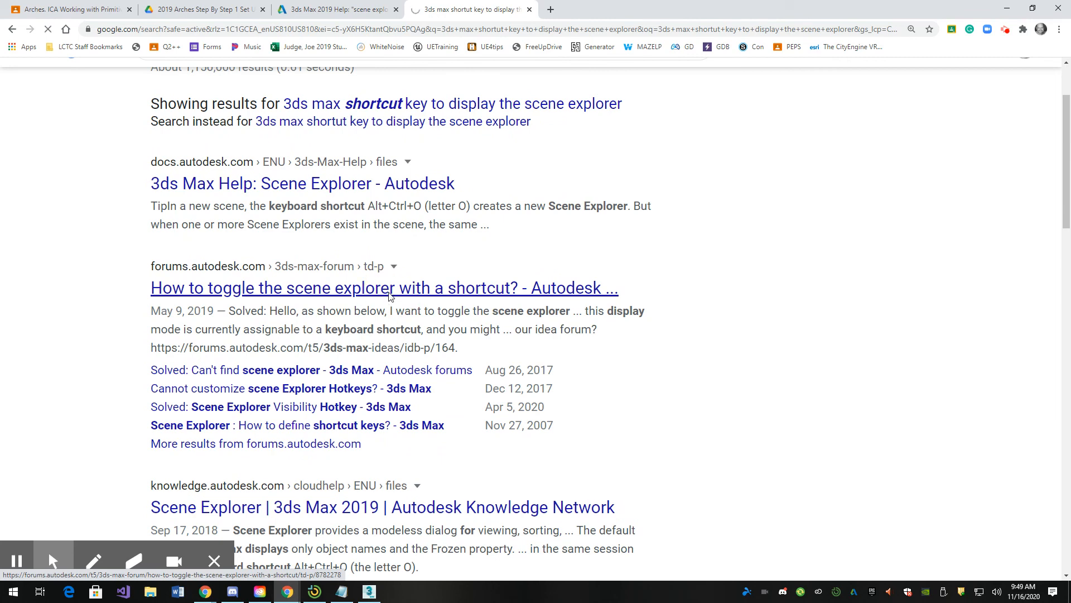
pyautogui.scroll(-6, 390, 292)
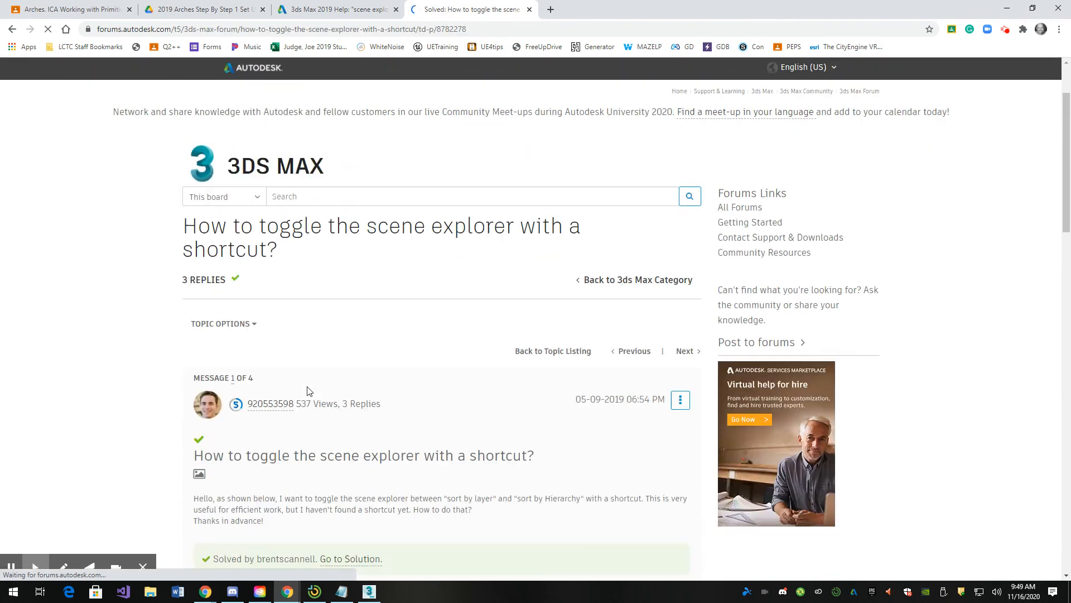
pyautogui.scroll(-1, 538, 286)
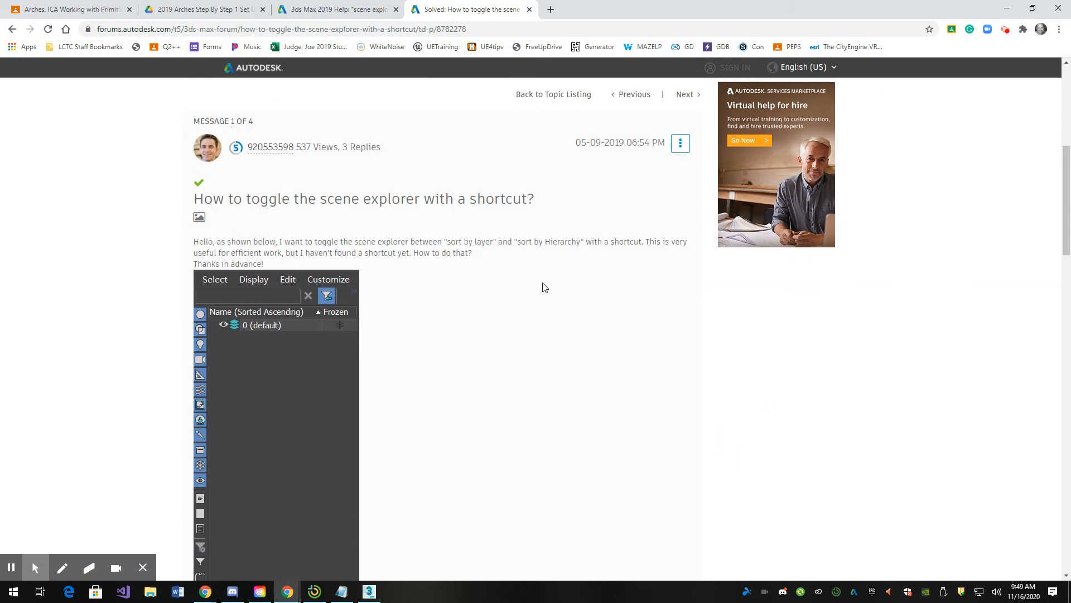
pyautogui.scroll(-5, 536, 329)
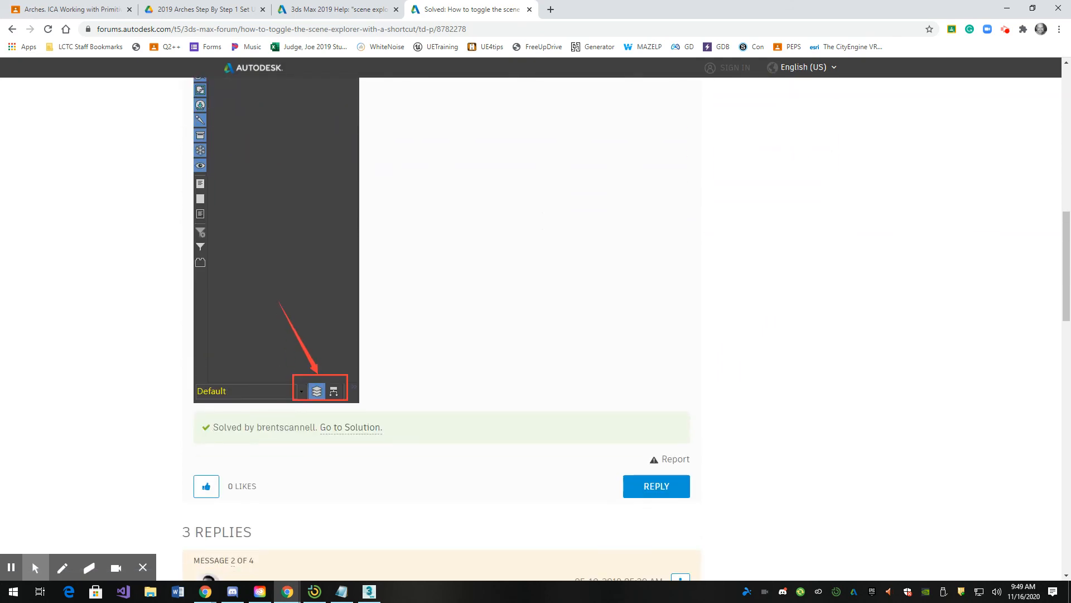
pyautogui.scroll(-4, 536, 329)
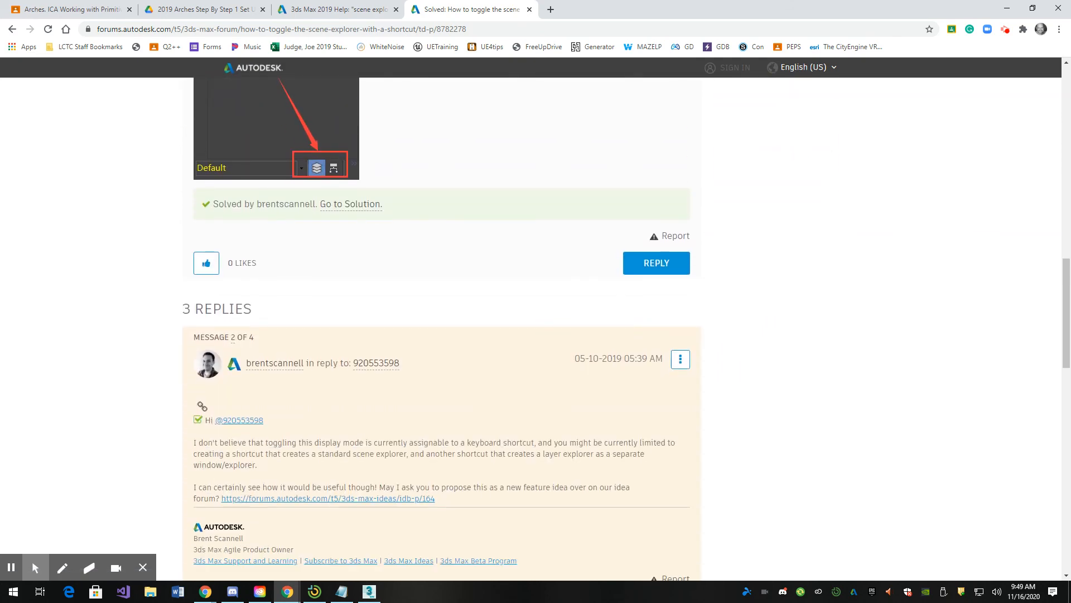
pyautogui.scroll(-4, 535, 329)
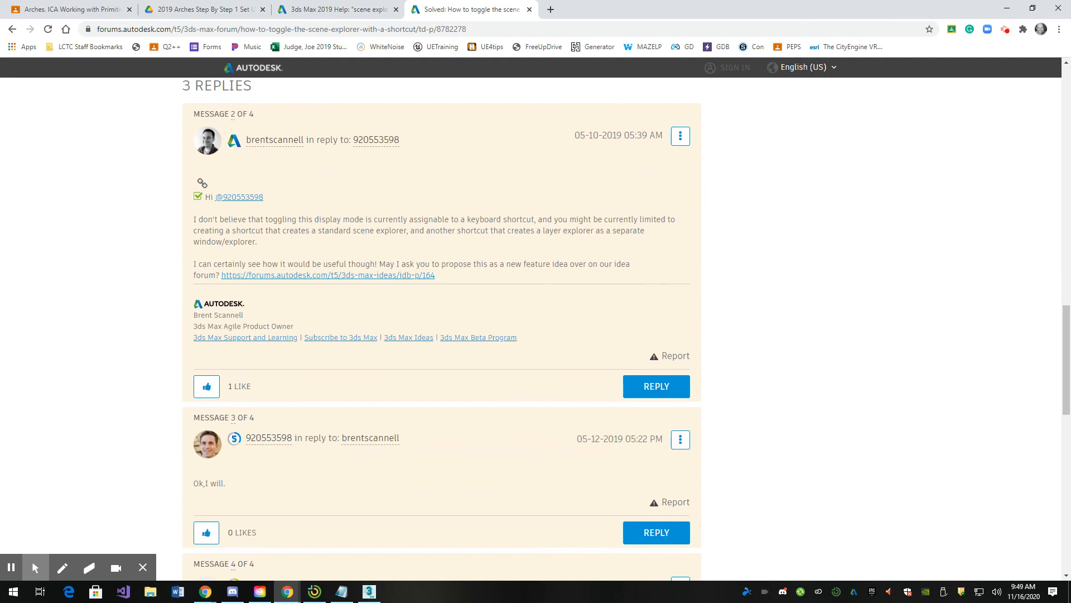
pyautogui.scroll(-4, 536, 329)
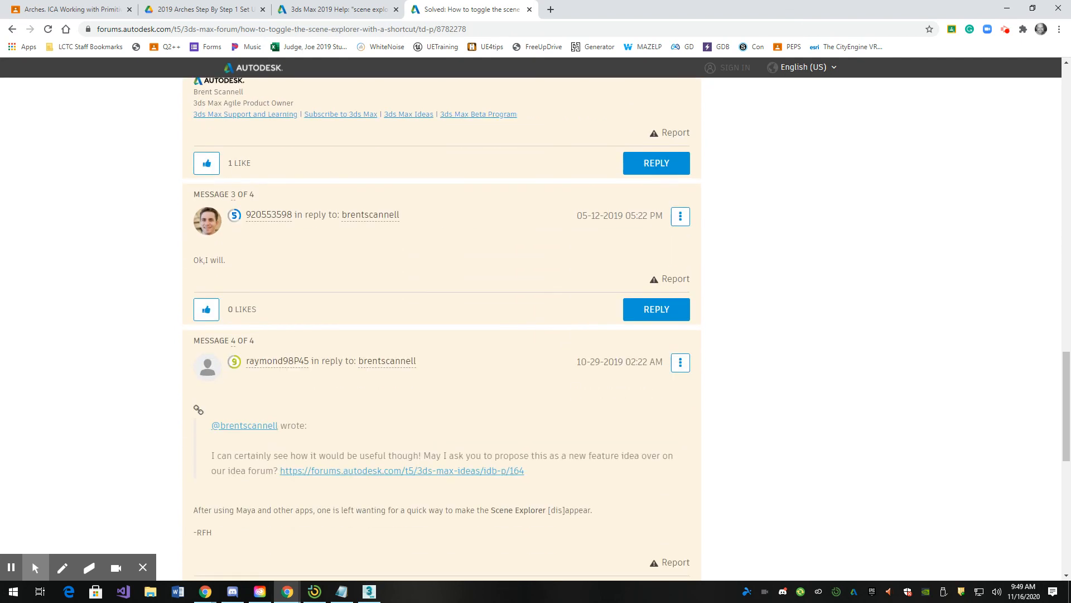
pyautogui.scroll(-8, 544, 287)
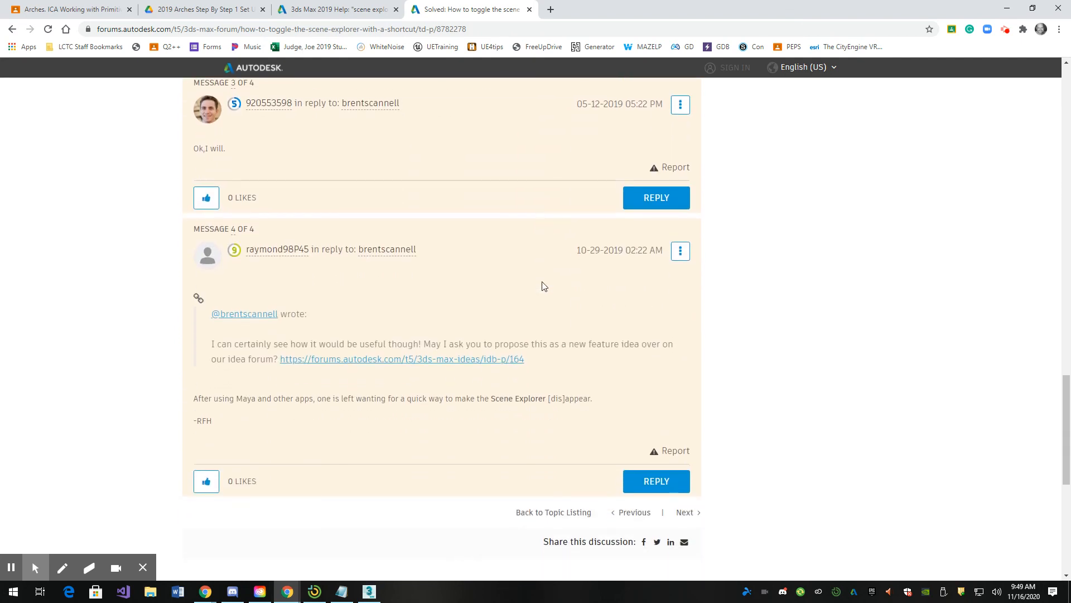
pyautogui.scroll(20, 540, 282)
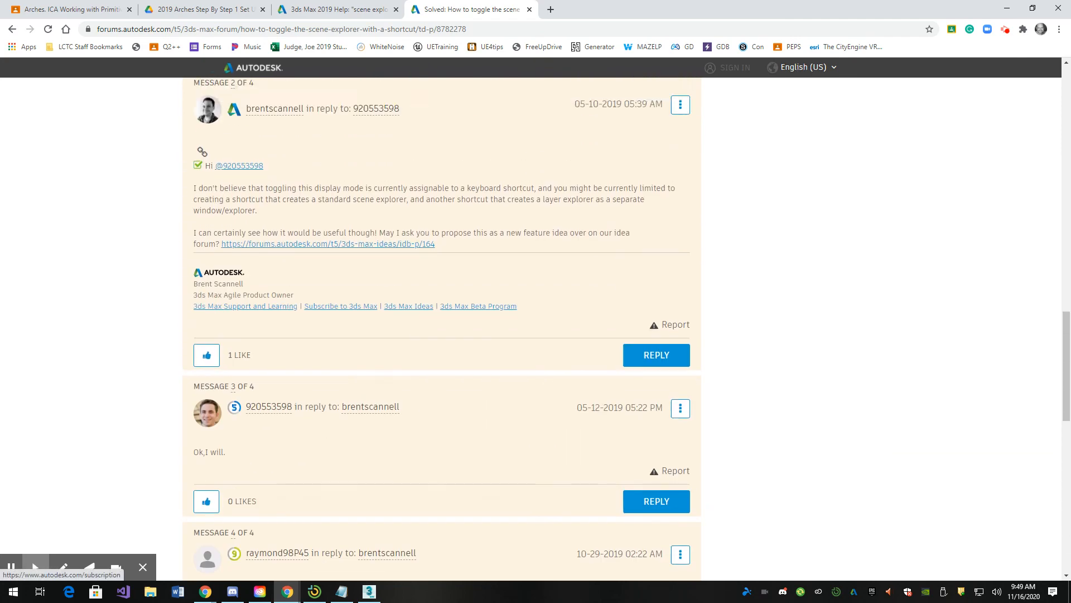
pyautogui.scroll(1, 536, 329)
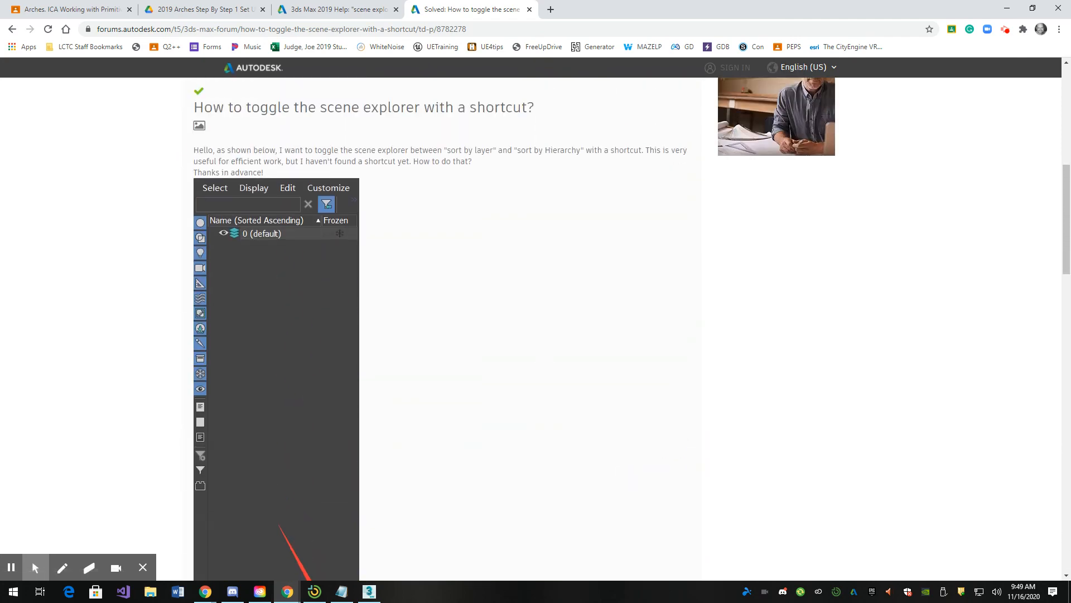
pyautogui.scroll(9, 529, 280)
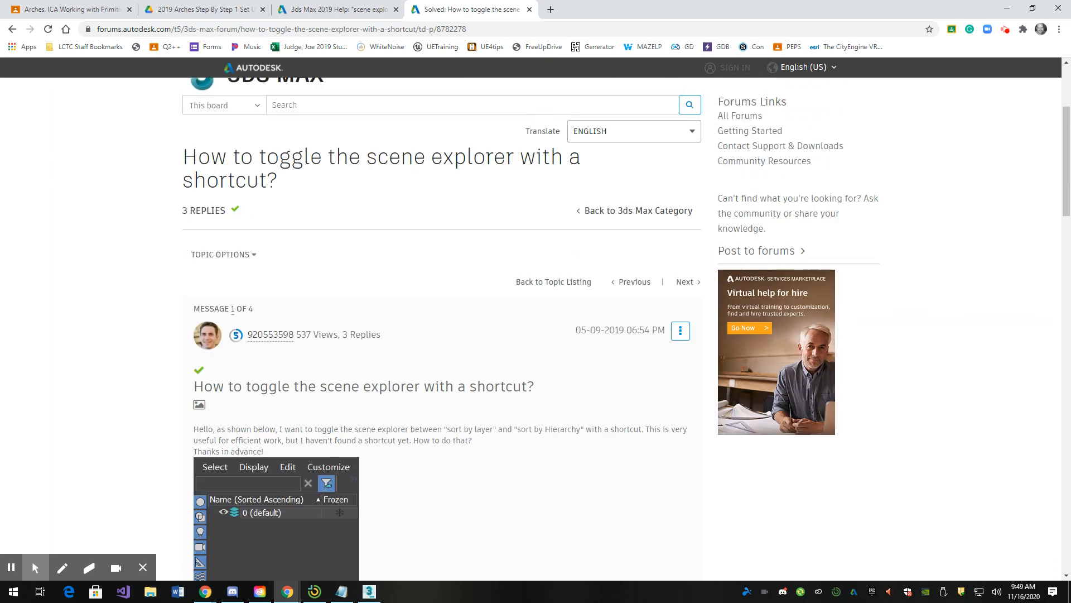
# Return to the Google results and look through the remaining entries for a Scene Explorer keyboard shortcut
pyautogui.click(11, 29)
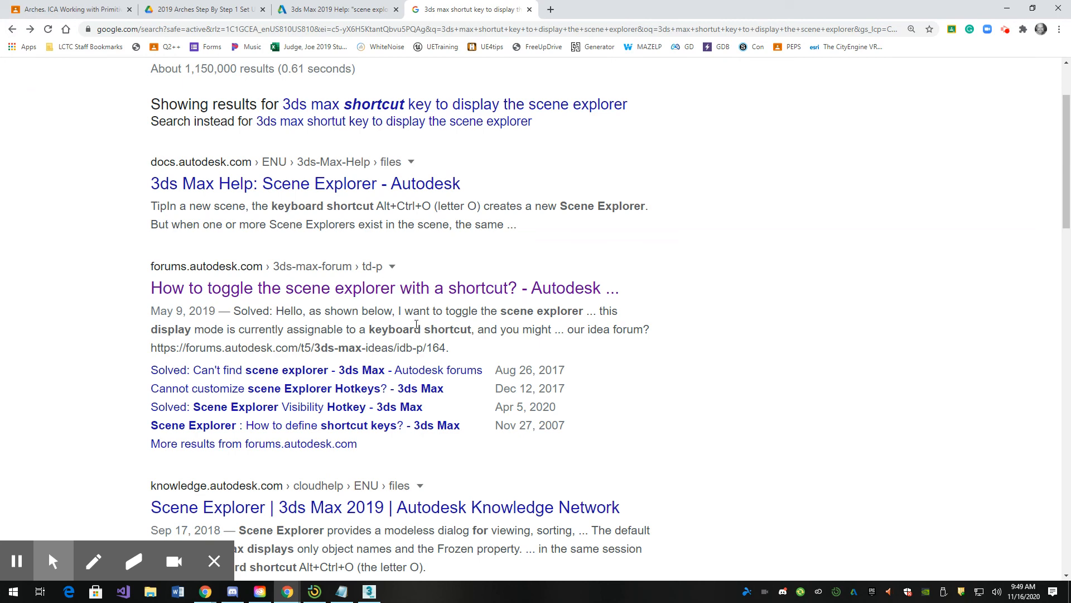
pyautogui.scroll(-3, 390, 183)
pyautogui.scroll(-2, 390, 183)
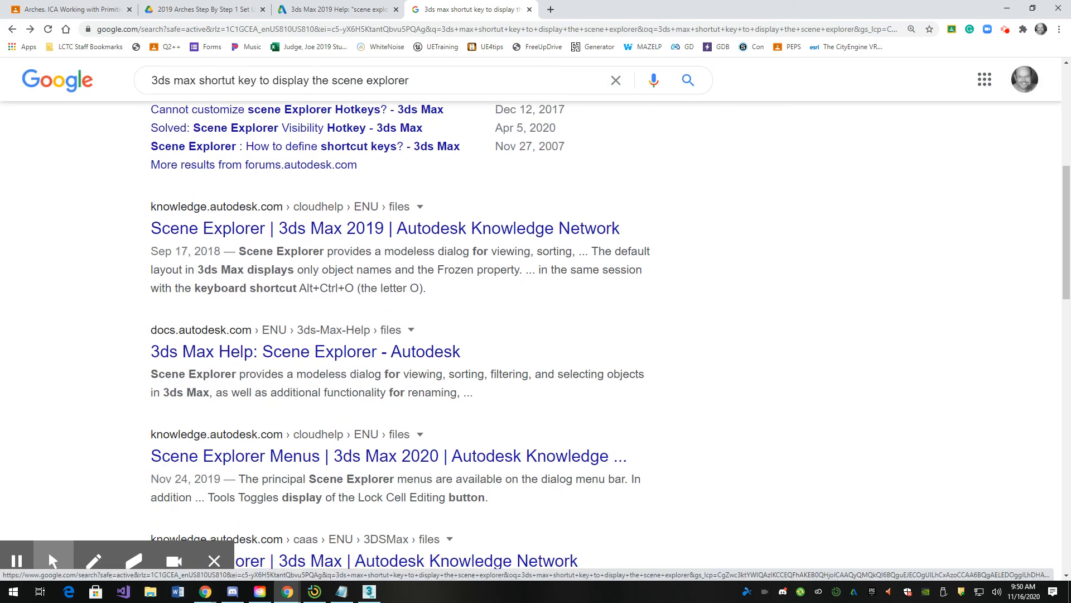
pyautogui.scroll(-2, 390, 183)
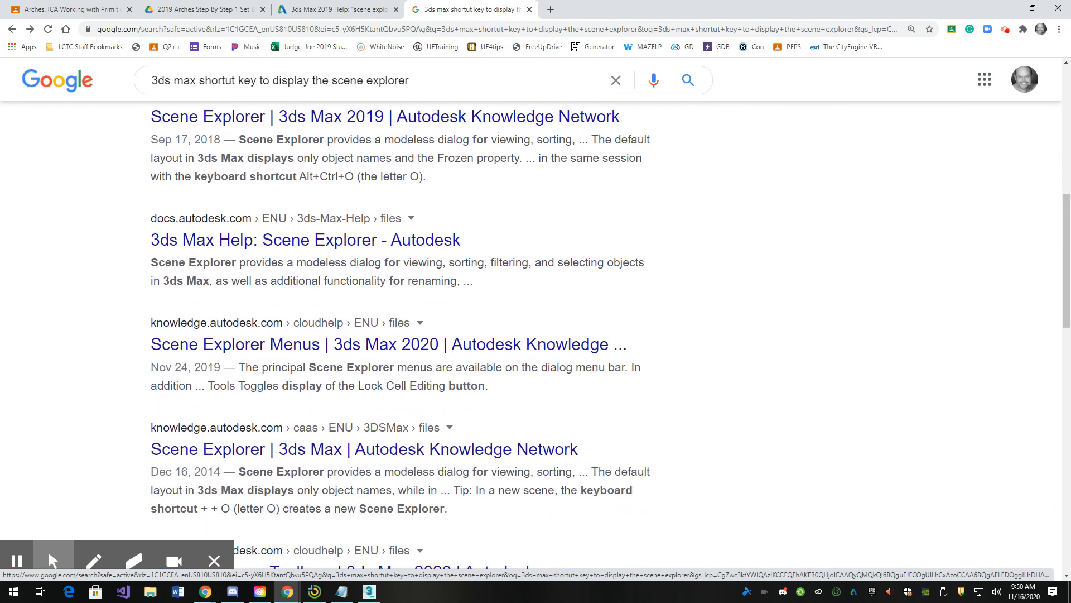
pyautogui.scroll(-2, 362, 337)
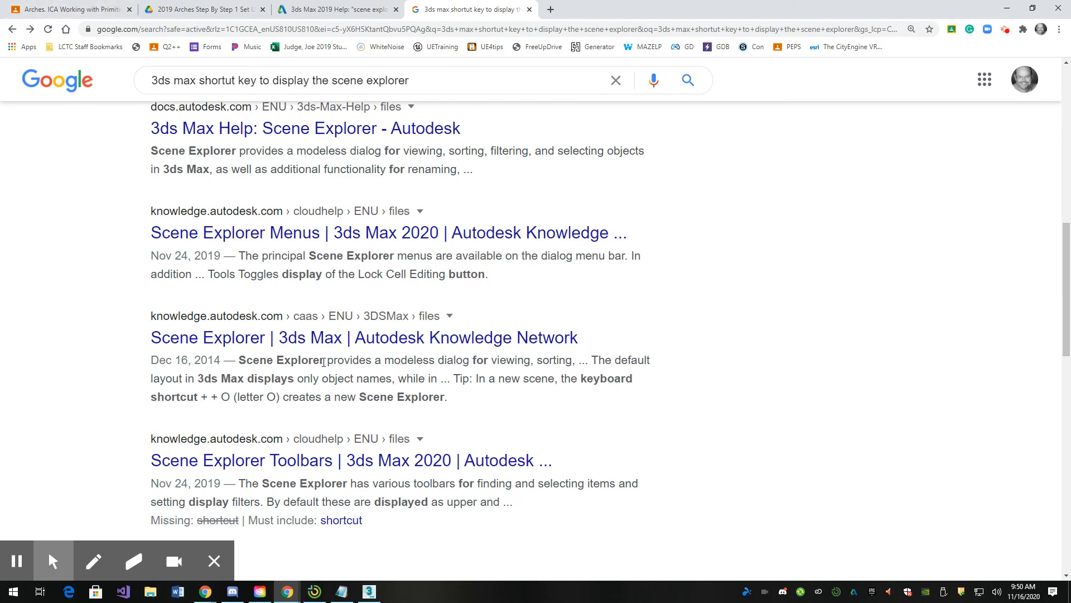
# Switch to 3ds Max and toggle the docked Scene Explorer off and back on with the Scene Explorer command
pyautogui.click(369, 592)
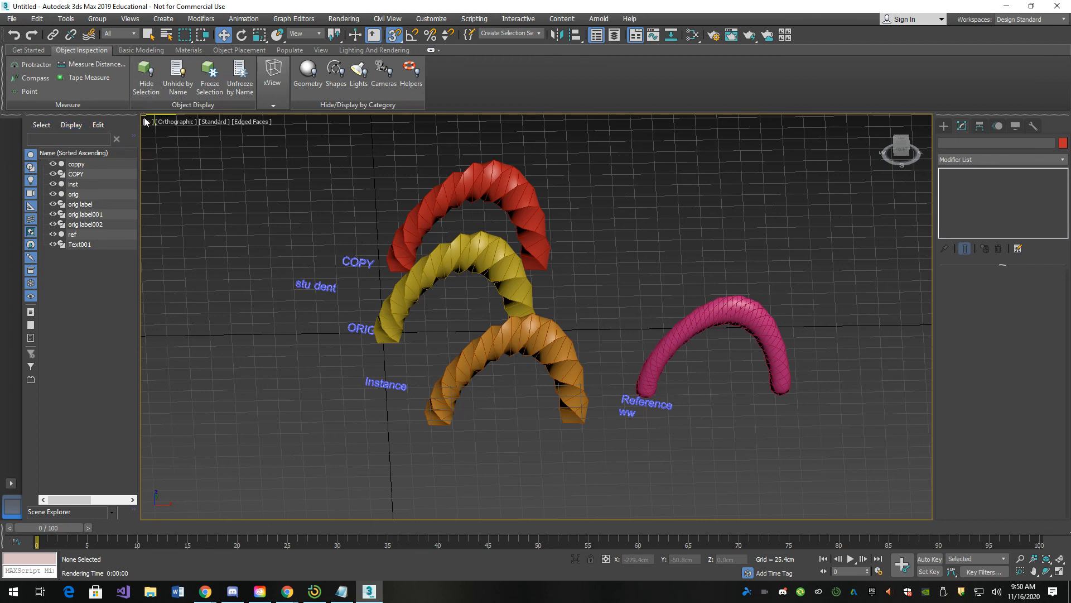
pyautogui.moveTo(134, 140)
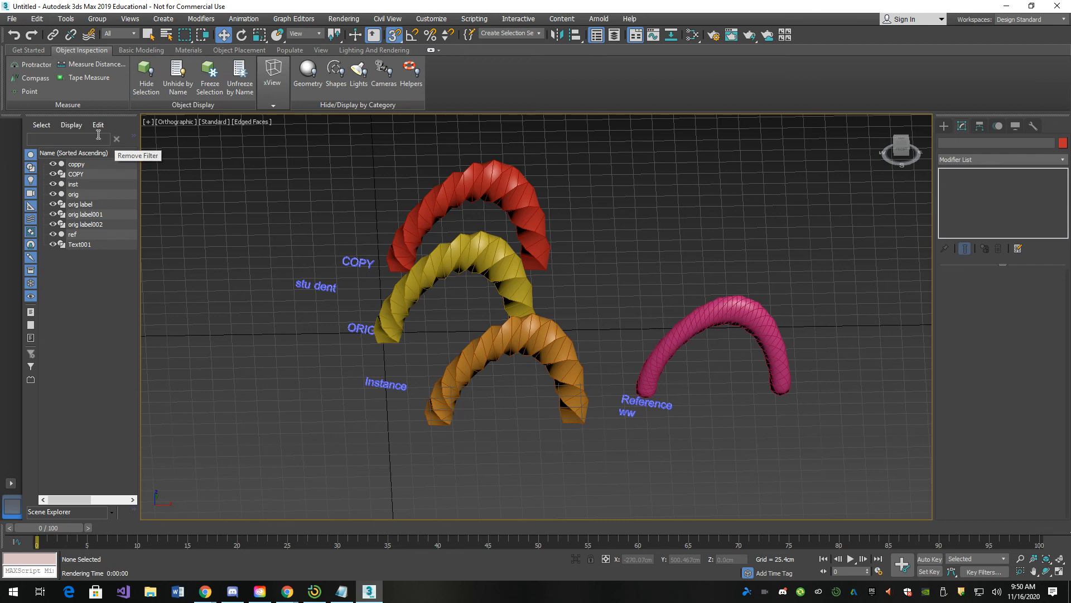
pyautogui.click(13, 20)
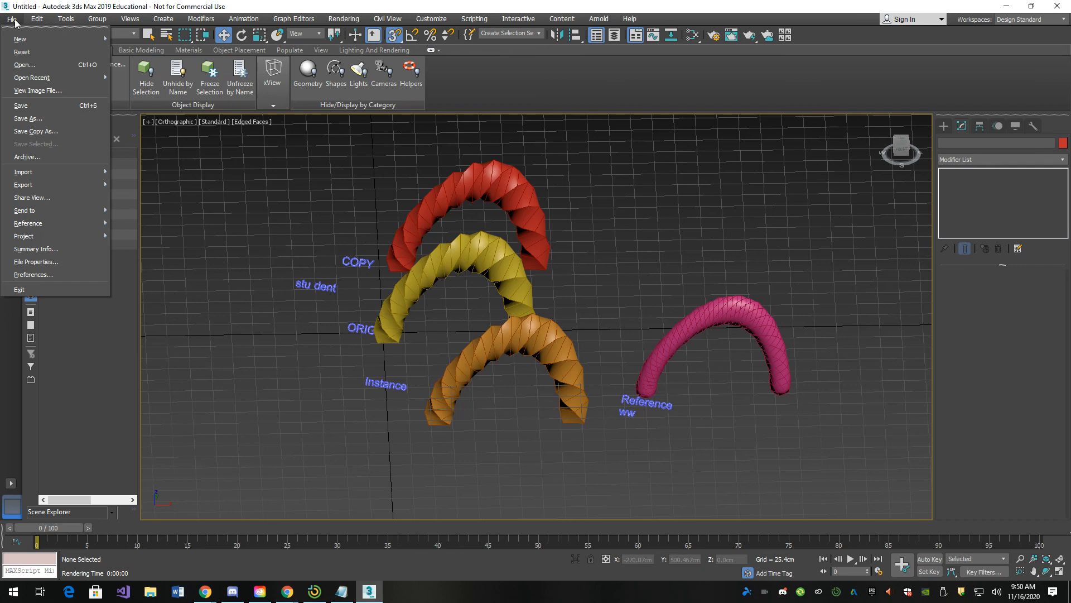
pyautogui.moveTo(74, 21)
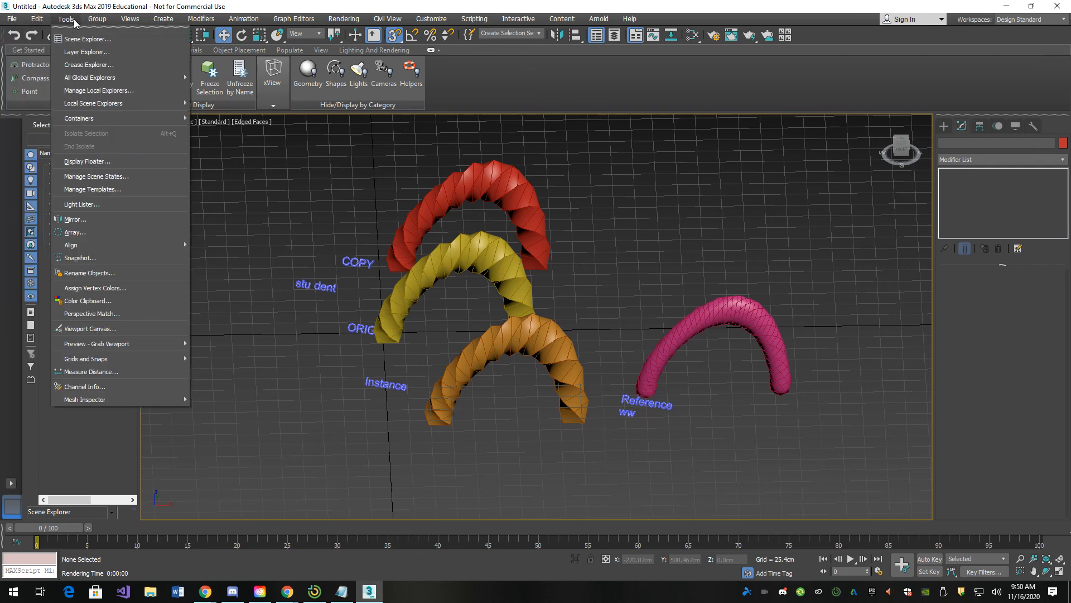
pyautogui.click(85, 40)
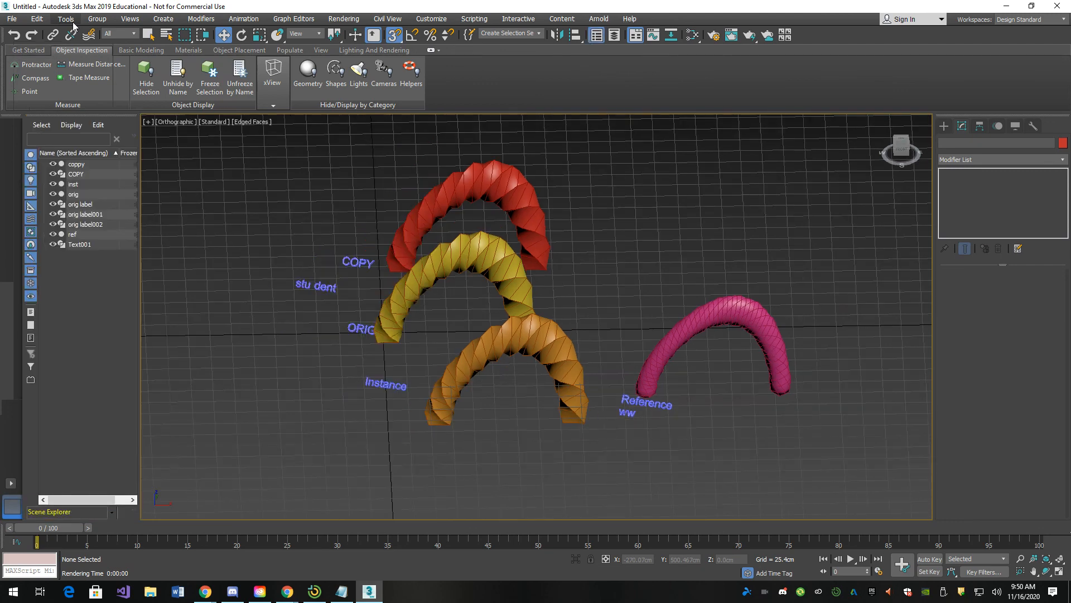
pyautogui.click(72, 20)
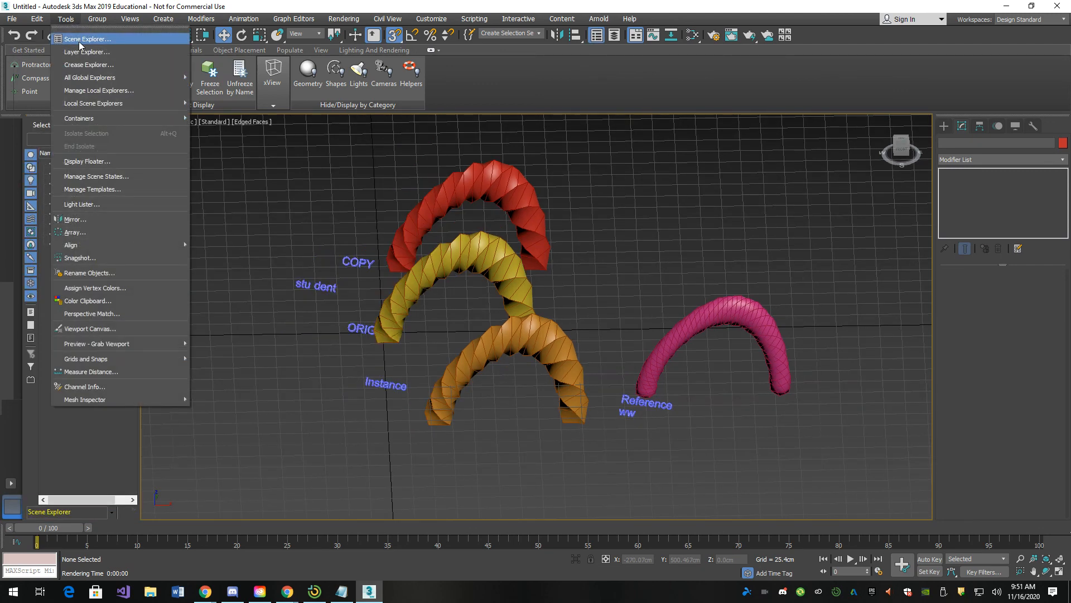
pyautogui.click(78, 41)
pyautogui.click(66, 19)
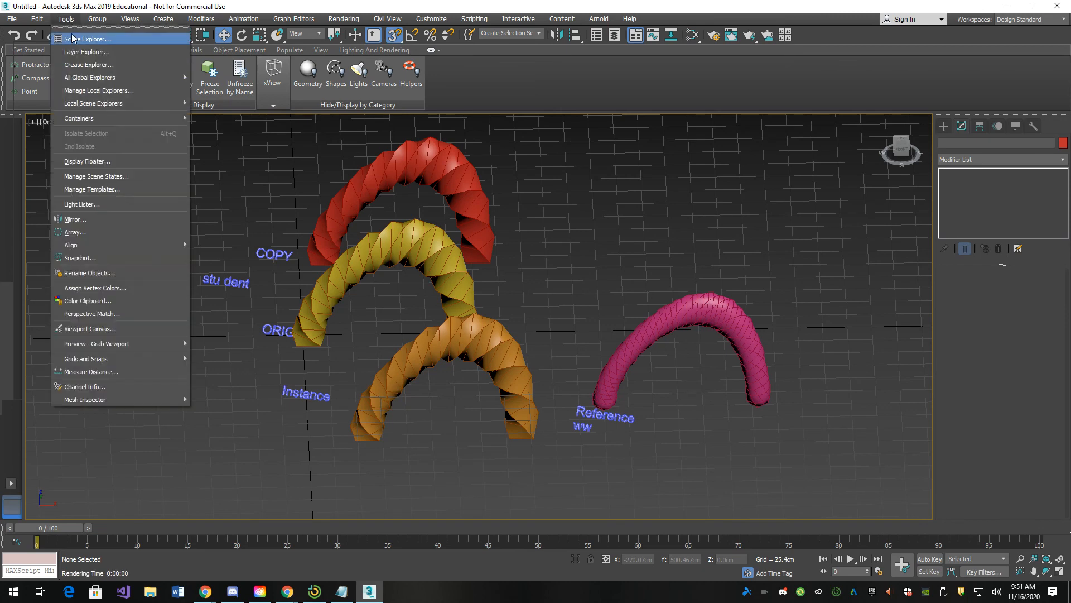
pyautogui.click(73, 39)
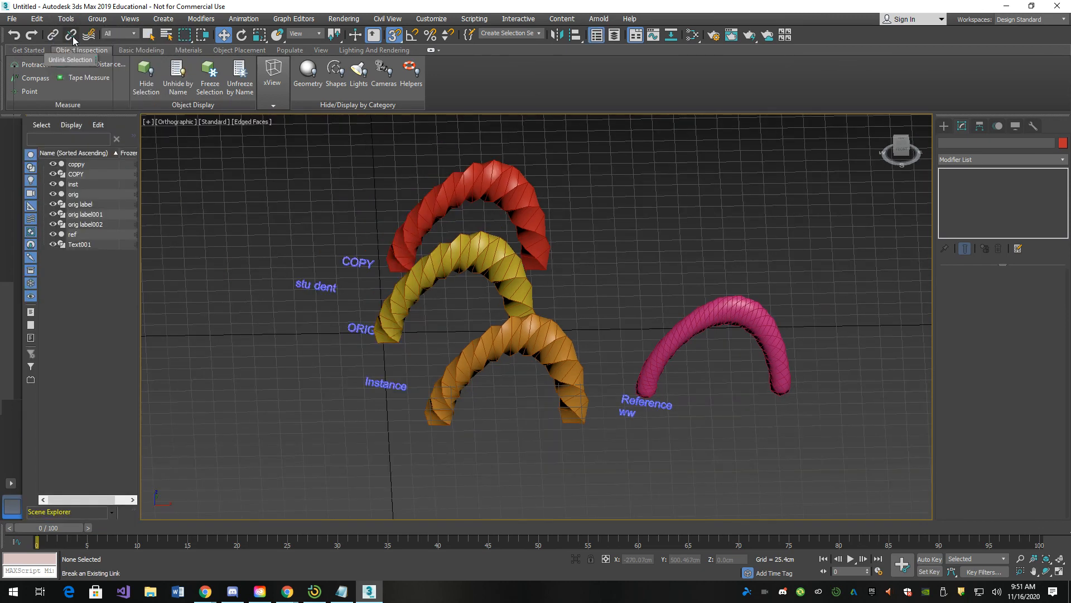